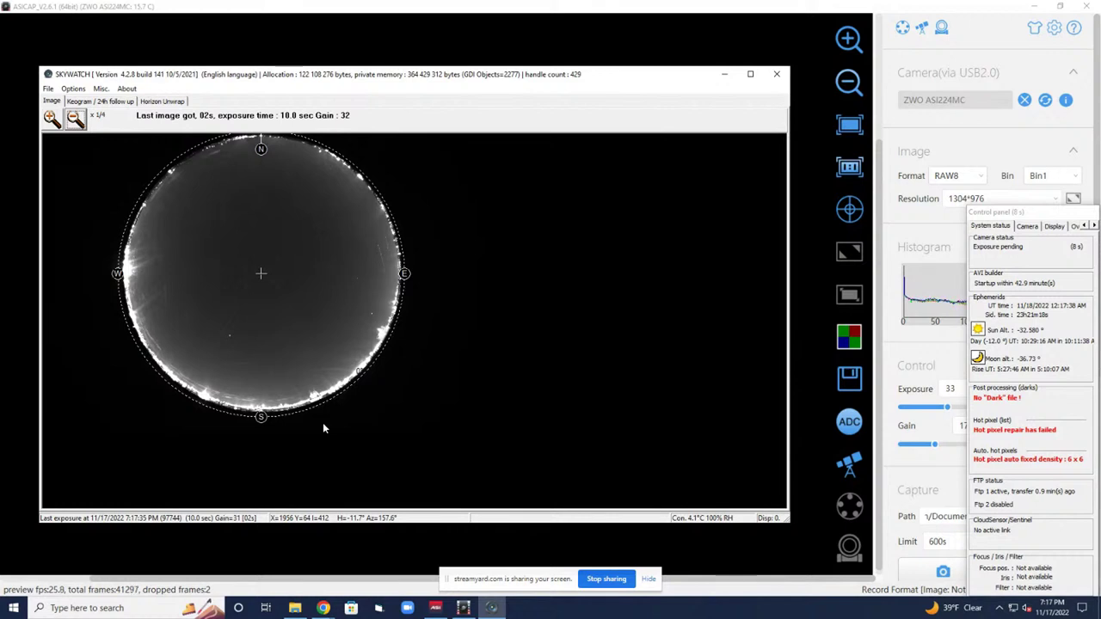
- Switch to ASICAP and raise the camera exposure to 38 ms
{"action": "left_click", "coordinate": [314, 12]}
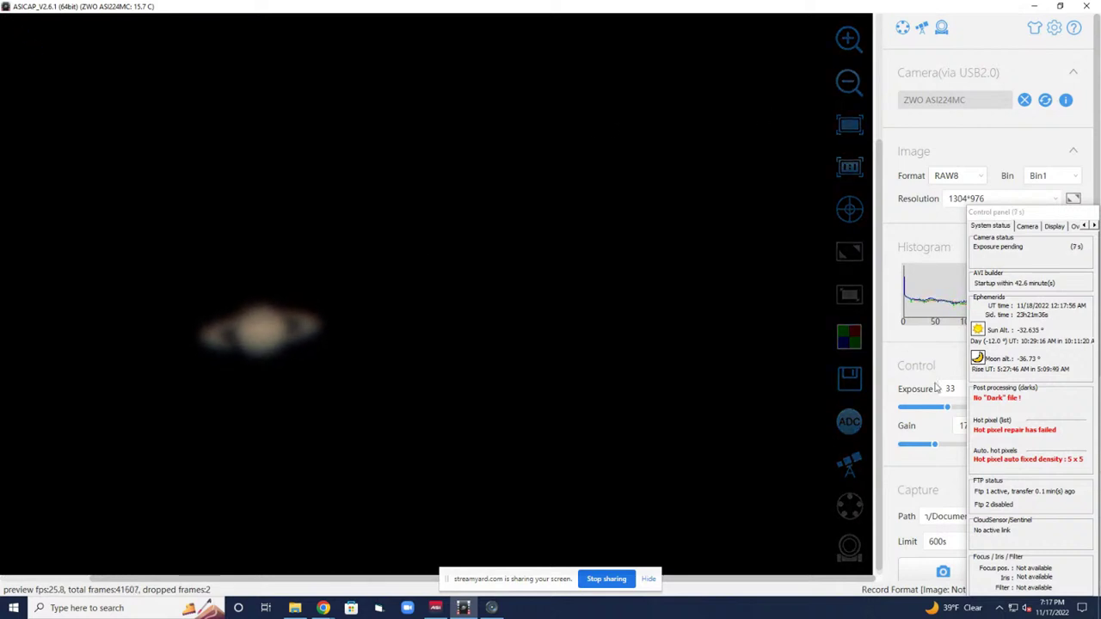
{"action": "left_click", "coordinate": [948, 409]}
{"action": "left_click_drag", "start_coordinate": [948, 409], "coordinate": [954, 407]}
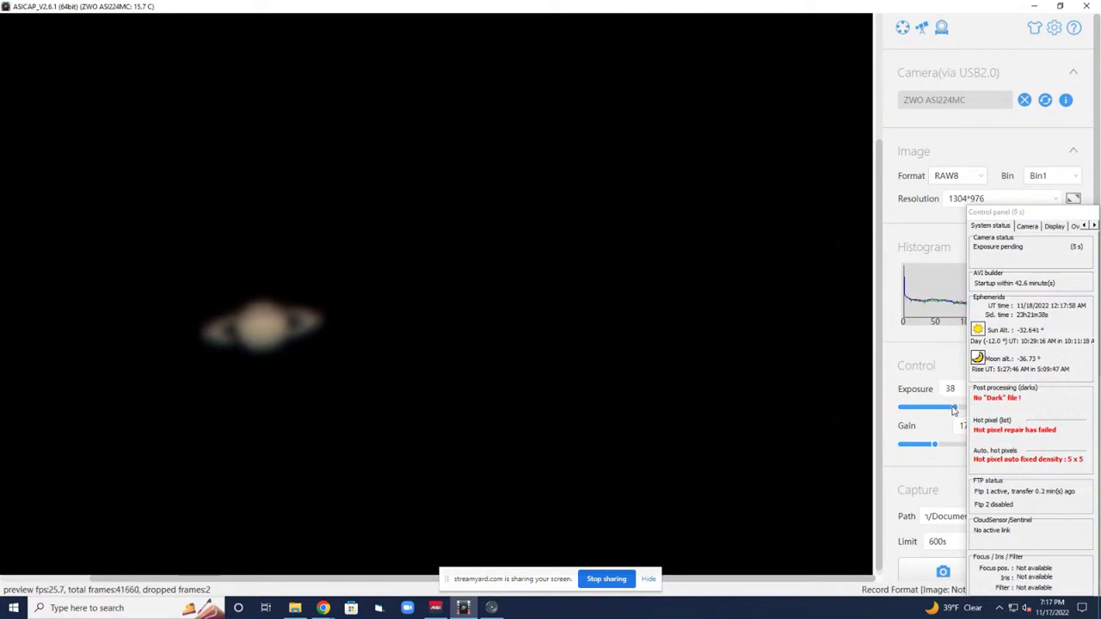
- Enlarge the live view of Saturn to 180% to examine the planet and its rings
{"action": "scroll", "coordinate": [248, 349], "scroll_direction": "up", "scroll_amount": 1}
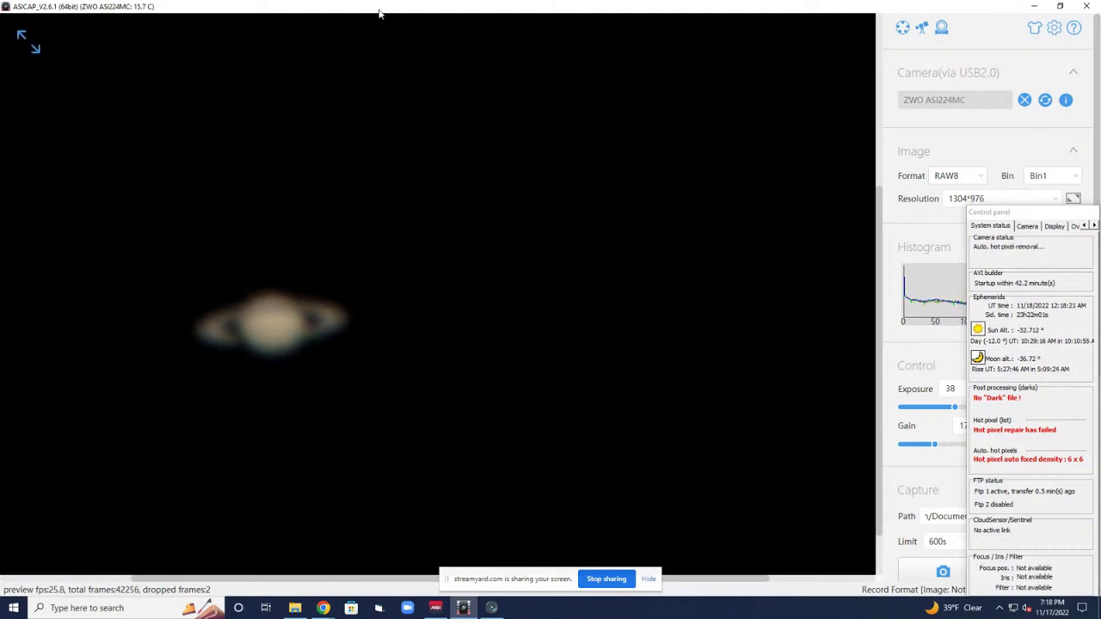
{"action": "scroll", "coordinate": [503, 209], "scroll_direction": "down", "scroll_amount": 1}
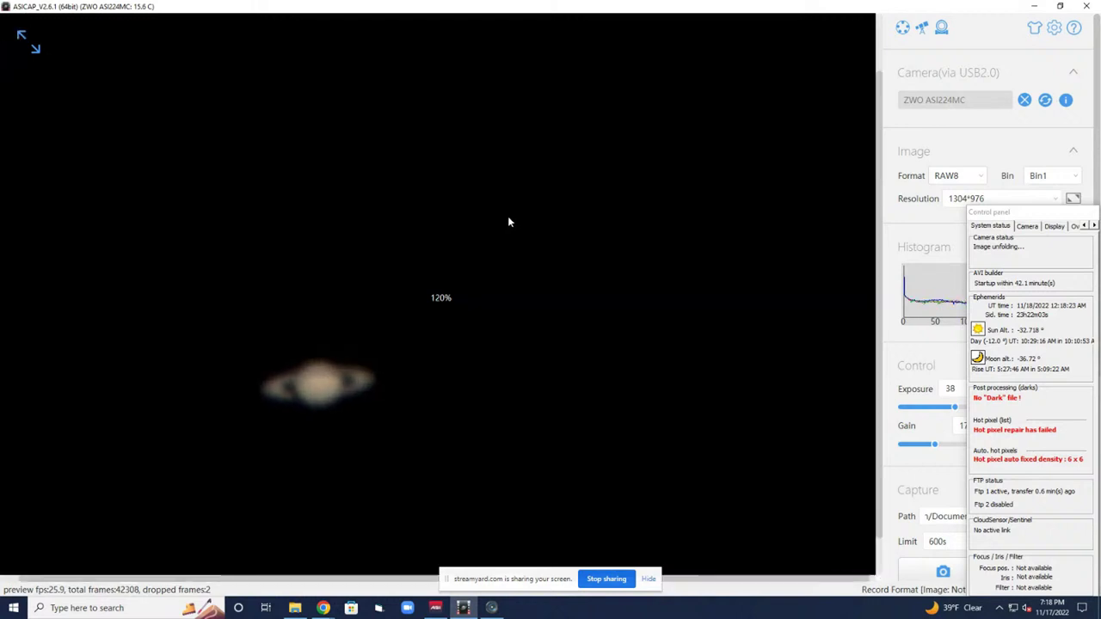
{"action": "scroll", "coordinate": [280, 436], "scroll_direction": "up", "scroll_amount": 1}
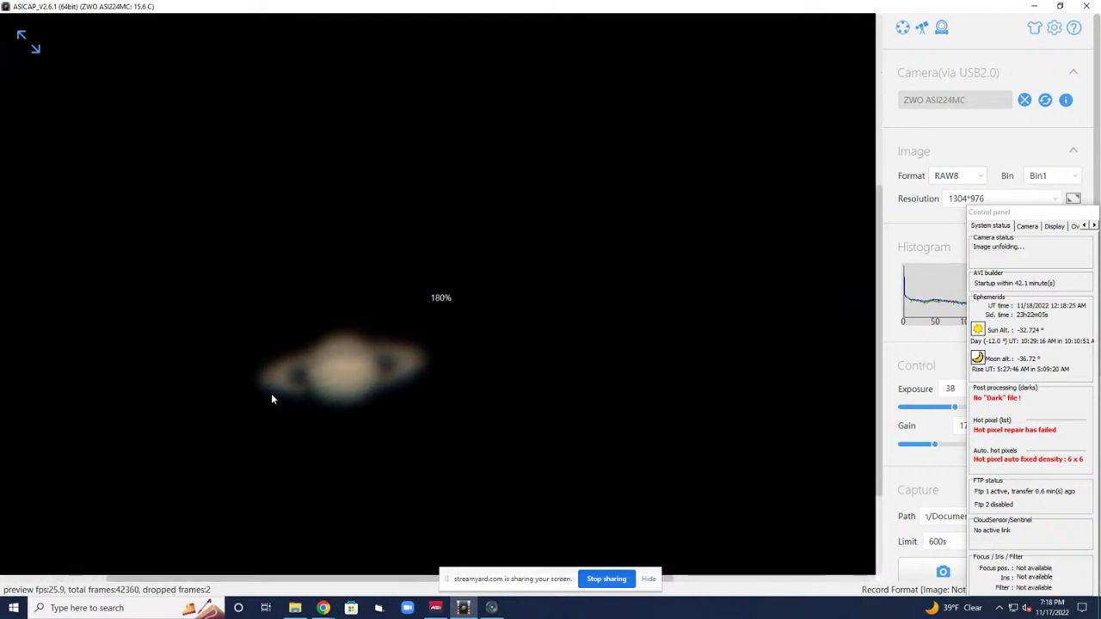
{"action": "scroll", "coordinate": [263, 392], "scroll_direction": "up", "scroll_amount": 1}
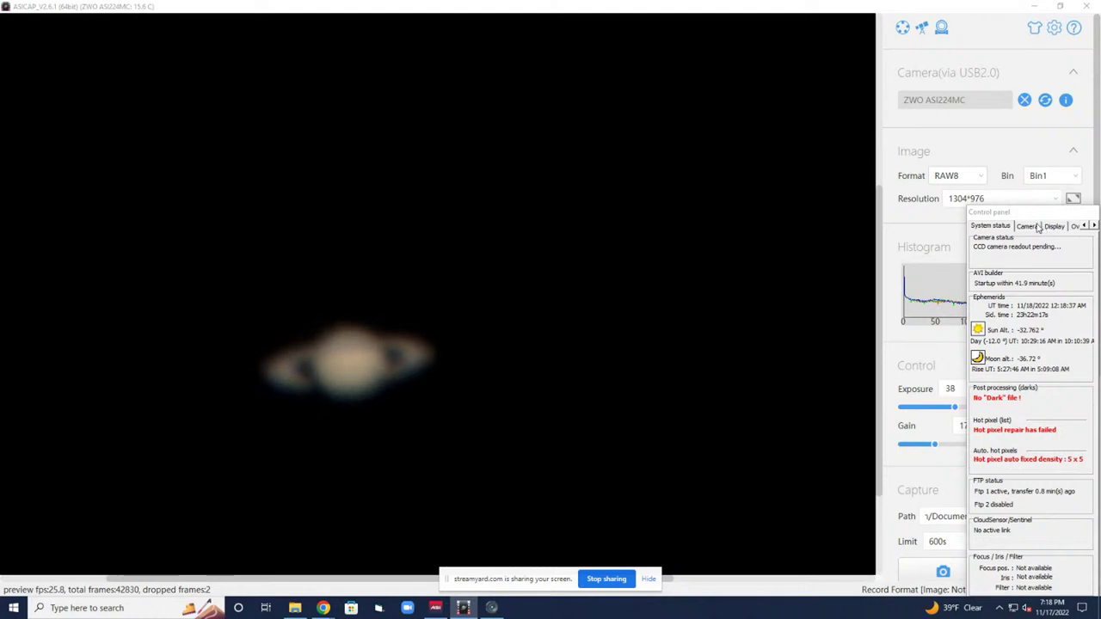
- Hide Skywatch's Heating control window, then return to ASICAP and raise the camera gain to 451
{"action": "left_click", "coordinate": [989, 153]}
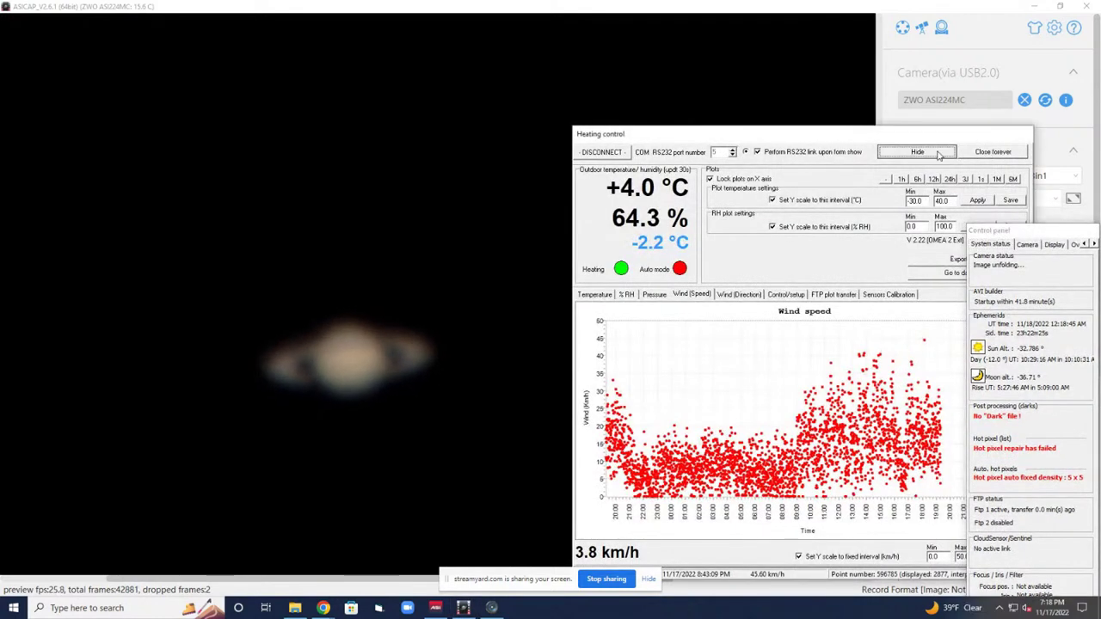
{"action": "left_click", "coordinate": [549, 313]}
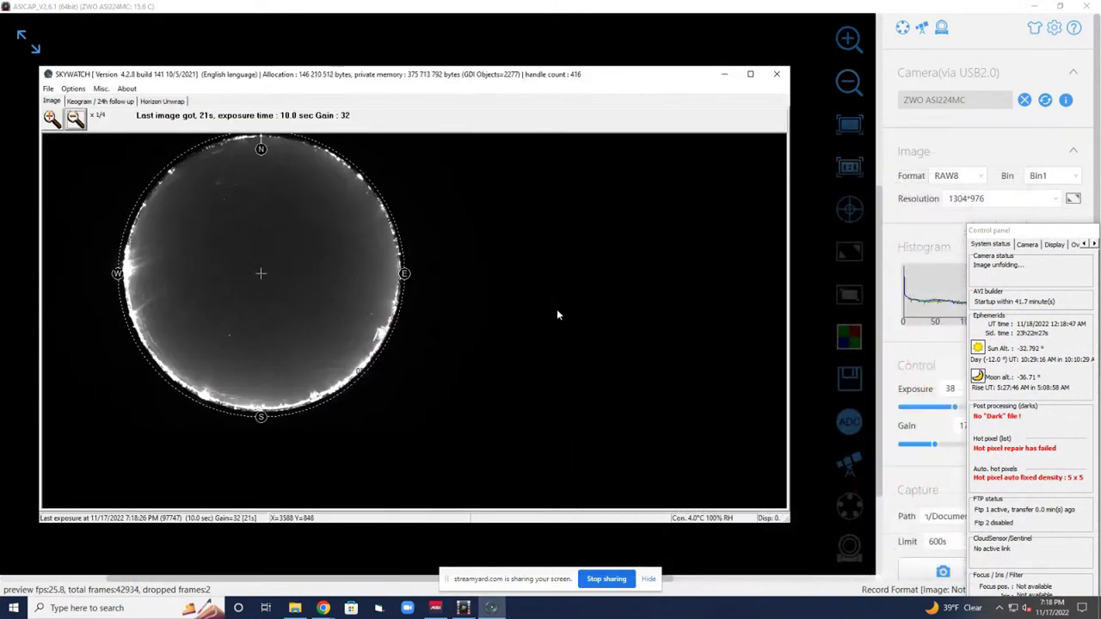
{"action": "left_click", "coordinate": [637, 6]}
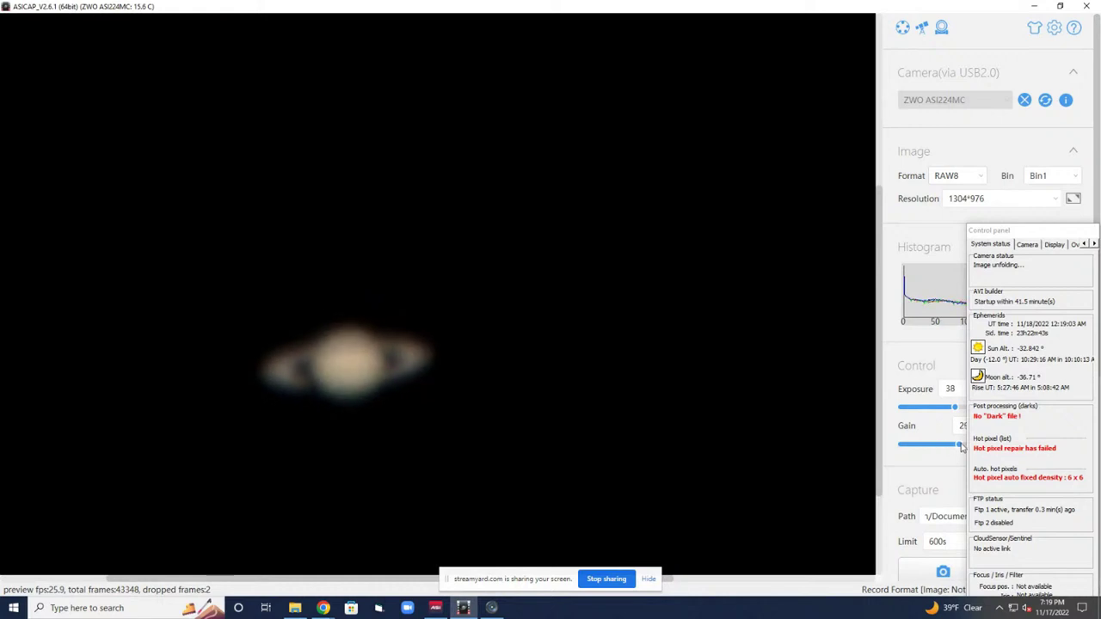
{"action": "scroll", "coordinate": [659, 334], "scroll_direction": "down", "scroll_amount": 2}
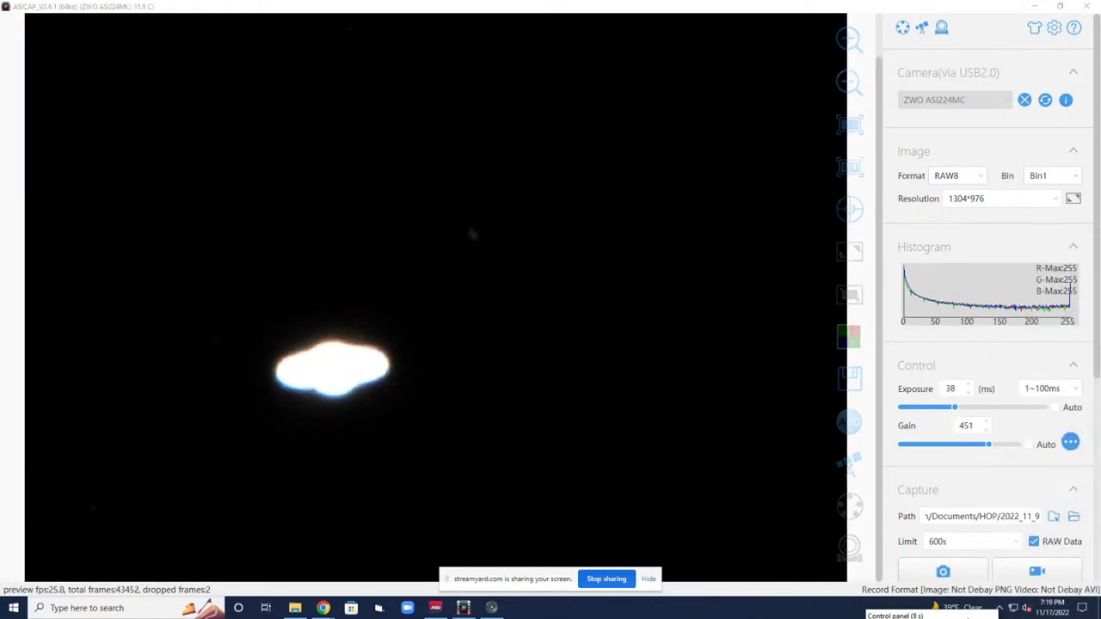
- Shift the Skywatch Control panel over the ASICAP settings and try to reach the main Skywatch window
{"action": "left_click", "coordinate": [1040, 409]}
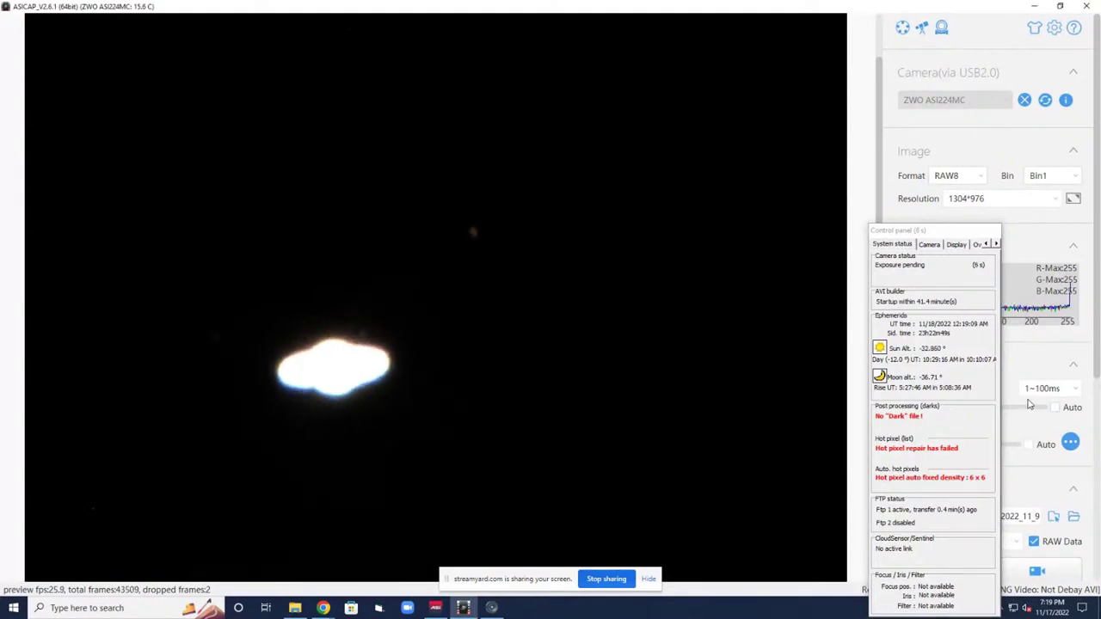
{"action": "left_click_drag", "start_coordinate": [966, 240], "coordinate": [952, 419]}
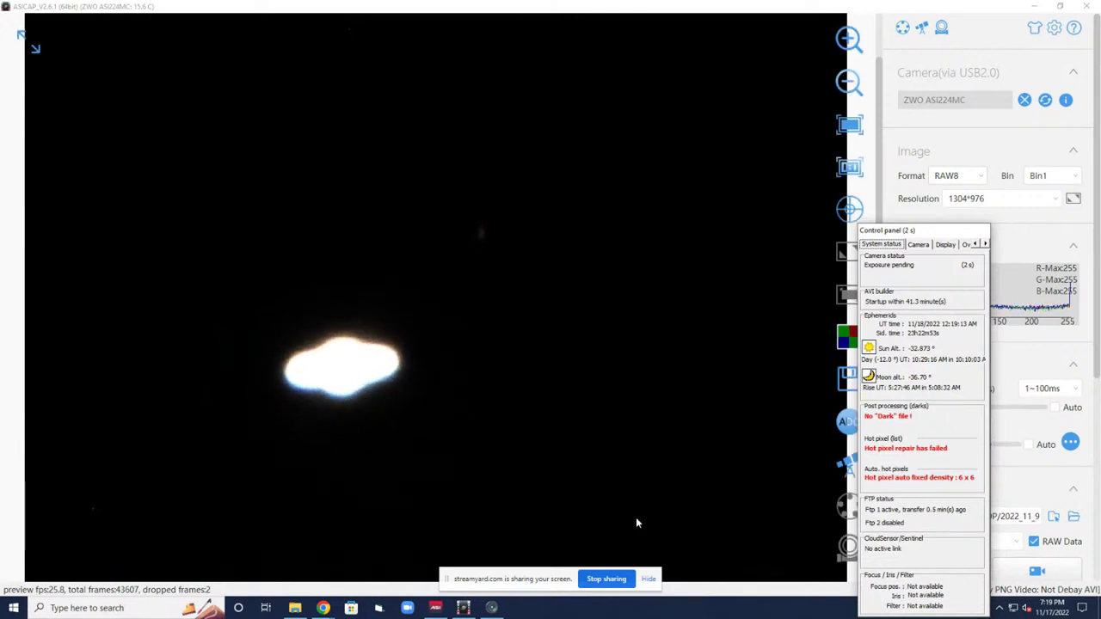
{"action": "left_click", "coordinate": [495, 608]}
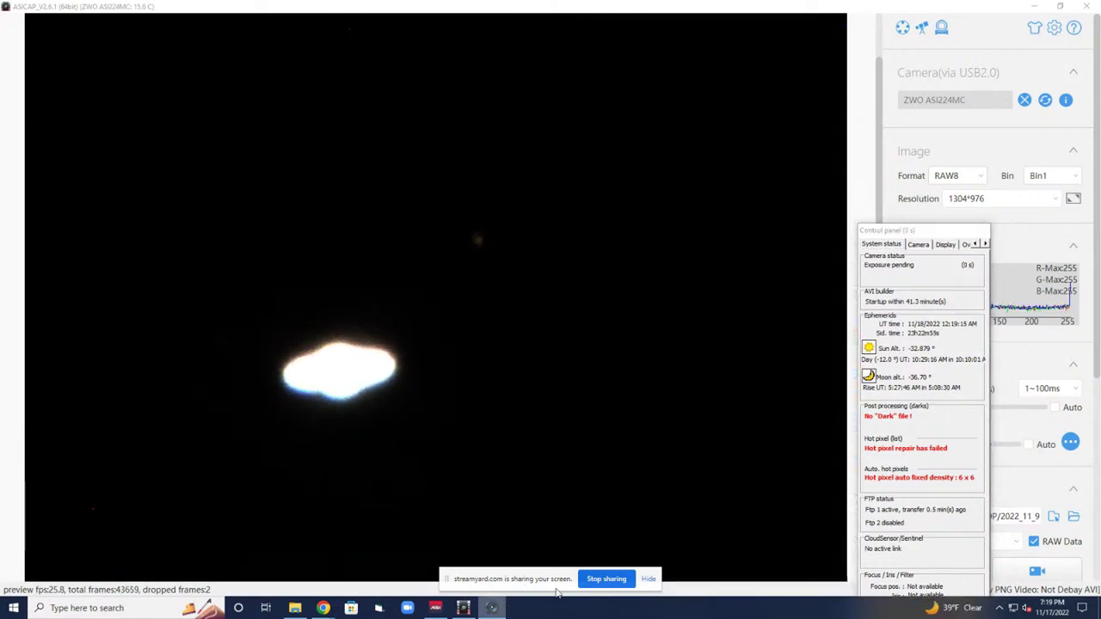
{"action": "right_click", "coordinate": [491, 608]}
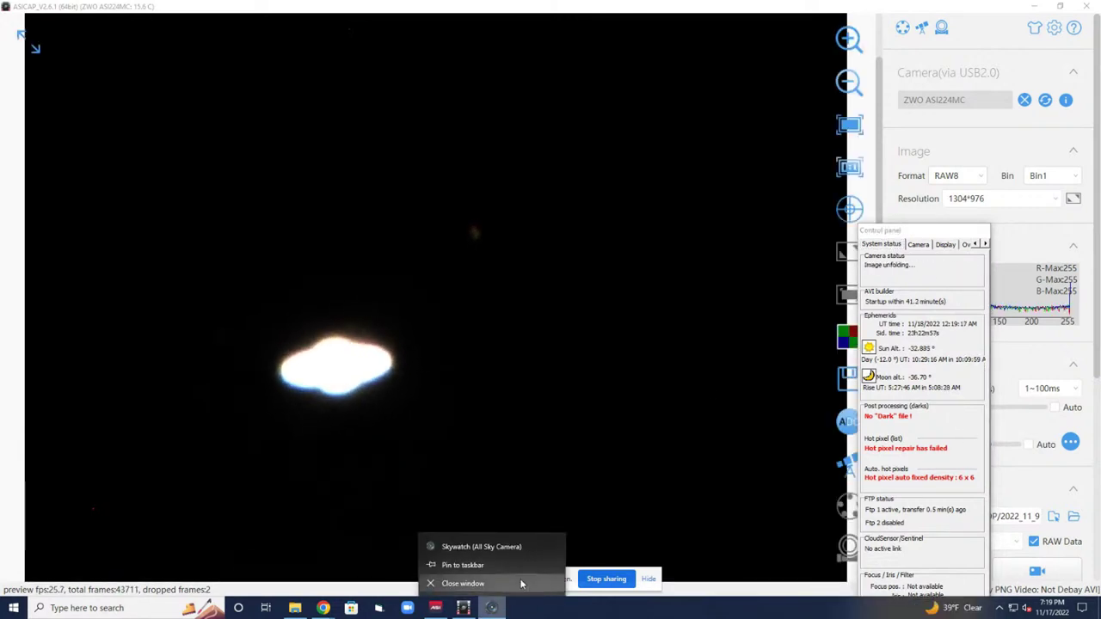
{"action": "left_click", "coordinate": [995, 18]}
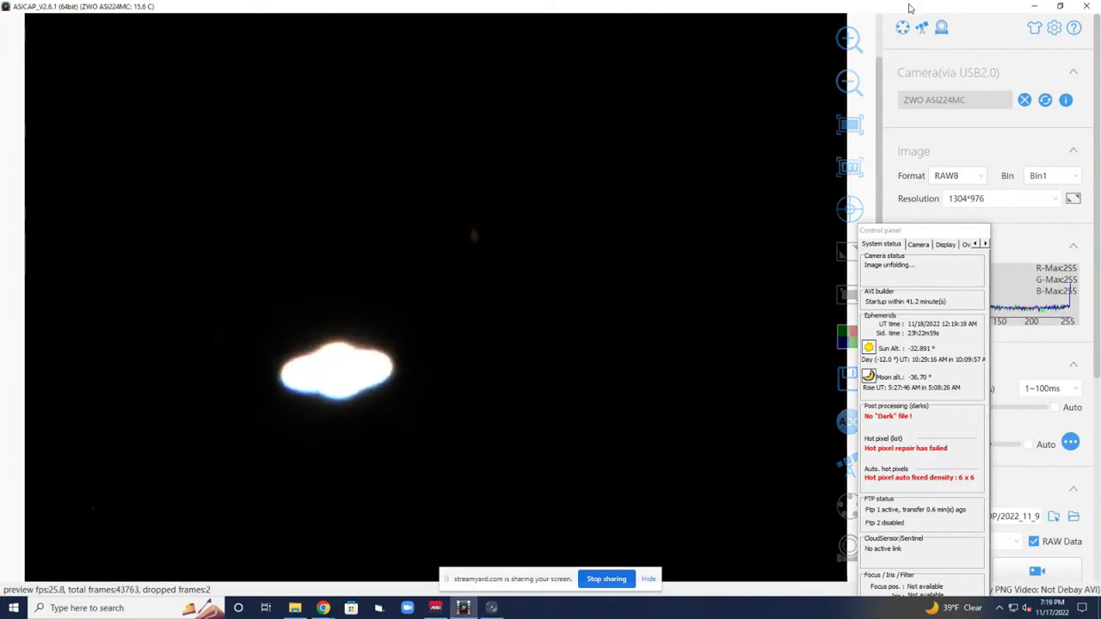
- Shrink the ASICAP window and shift it to uncover the Skywatch and Stellarium windows behind it
{"action": "left_click_drag", "start_coordinate": [972, 9], "coordinate": [2, 180]}
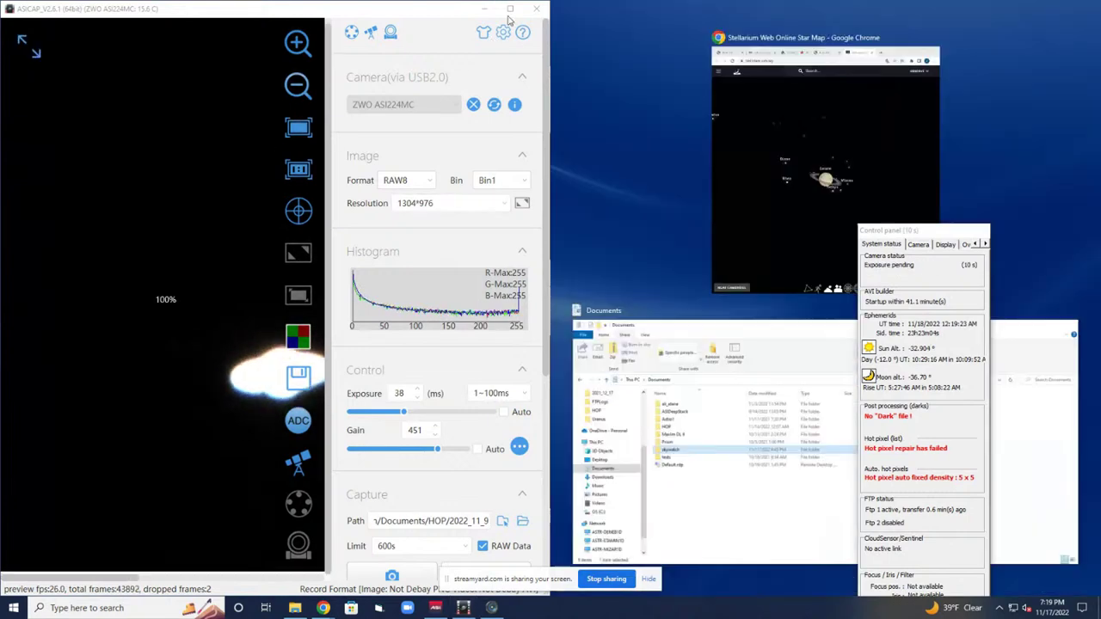
{"action": "left_click", "coordinate": [269, 18]}
{"action": "left_click_drag", "start_coordinate": [304, 7], "coordinate": [420, 7]}
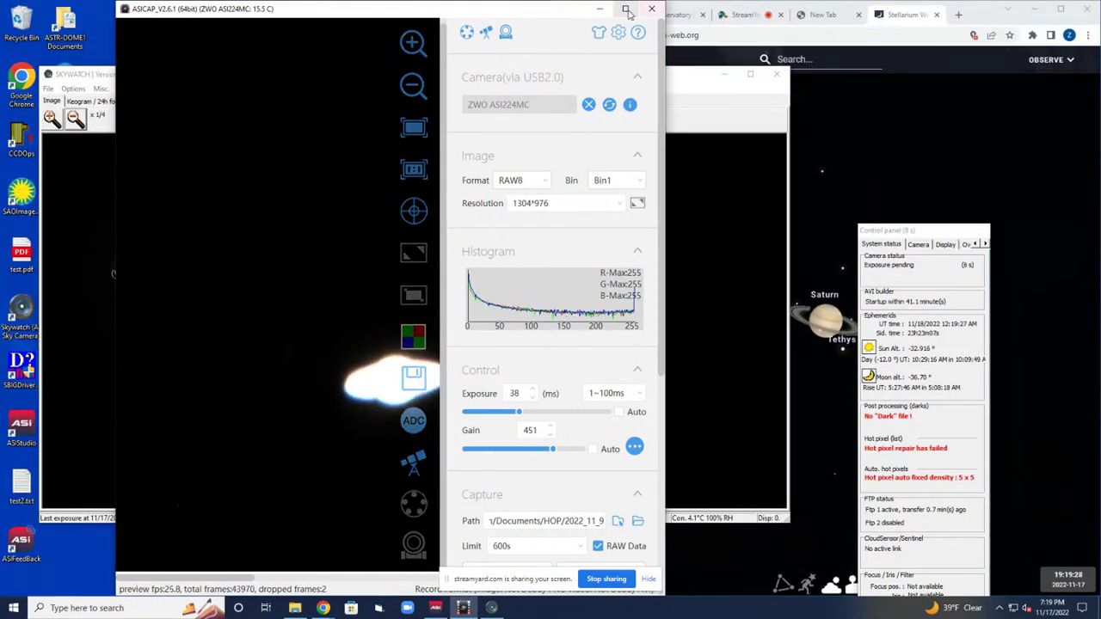
- Exit the Skywatch software, confirm the shutdown, and bring ASICAP back to the front
{"action": "left_click", "coordinate": [803, 82]}
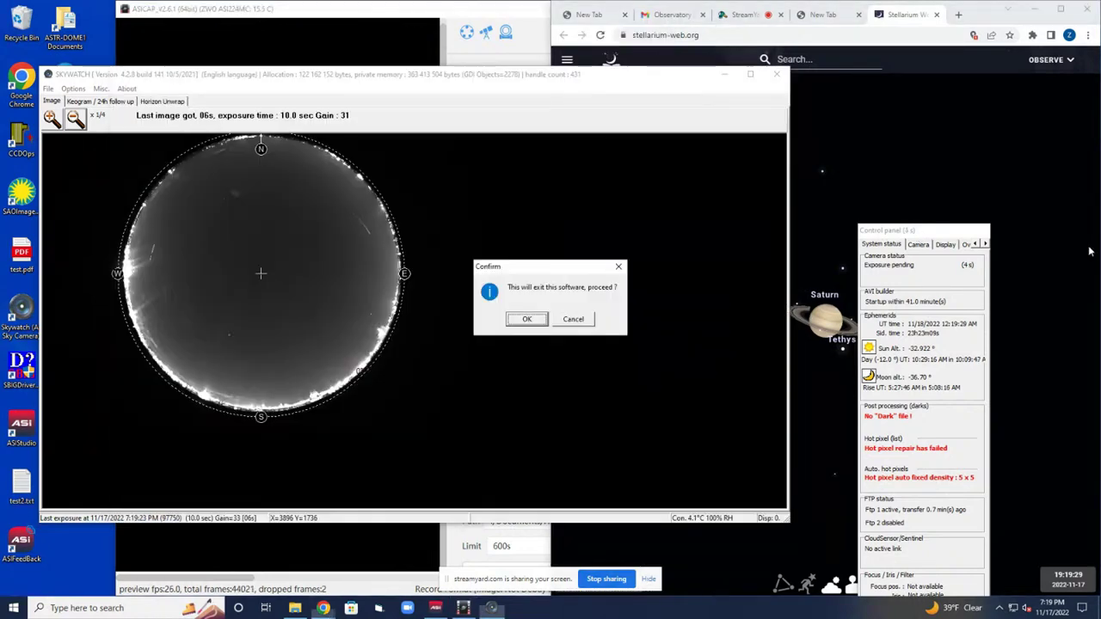
{"action": "left_click", "coordinate": [519, 322]}
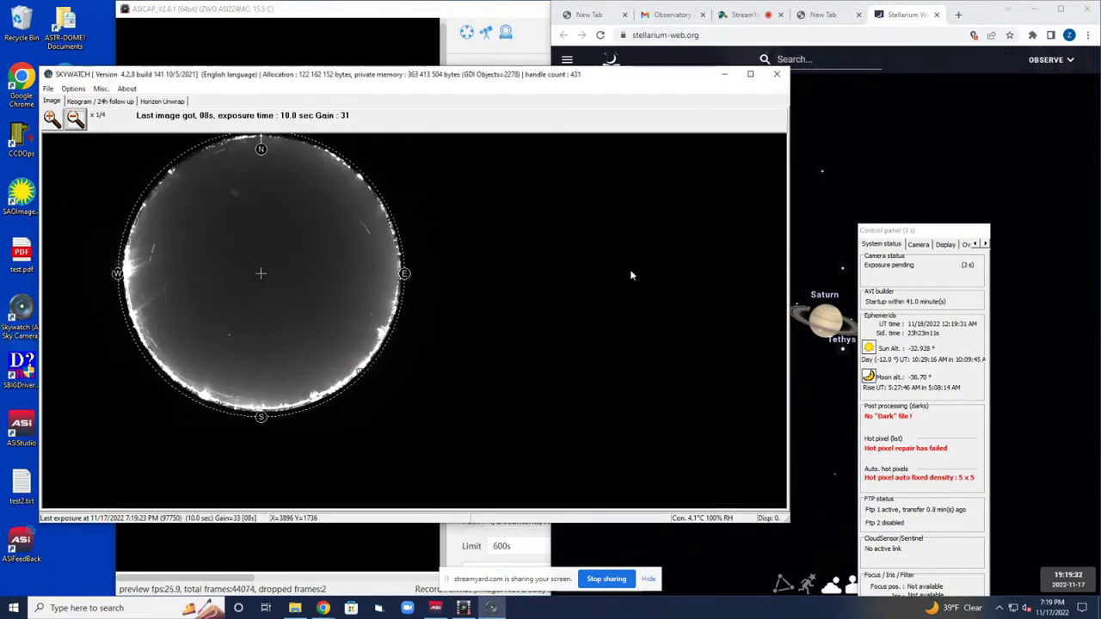
{"action": "left_click", "coordinate": [351, 5]}
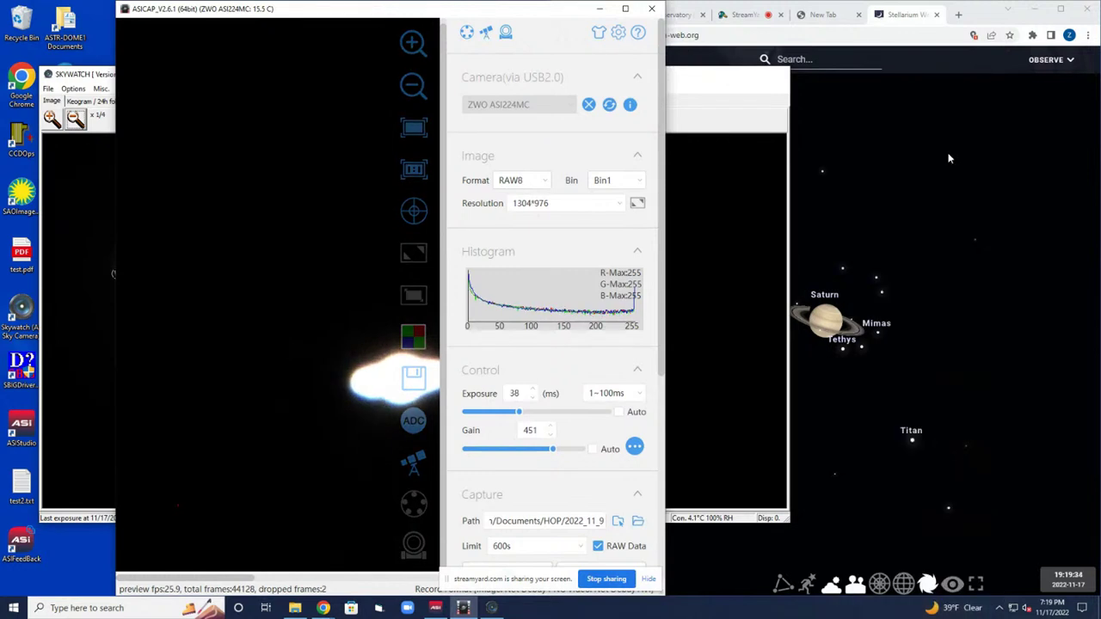
- Set the exposure to 100 ms and the gain to 600, with ASICAP docked beside the Stellarium star map
{"action": "scroll", "coordinate": [329, 310], "scroll_direction": "down", "scroll_amount": 4}
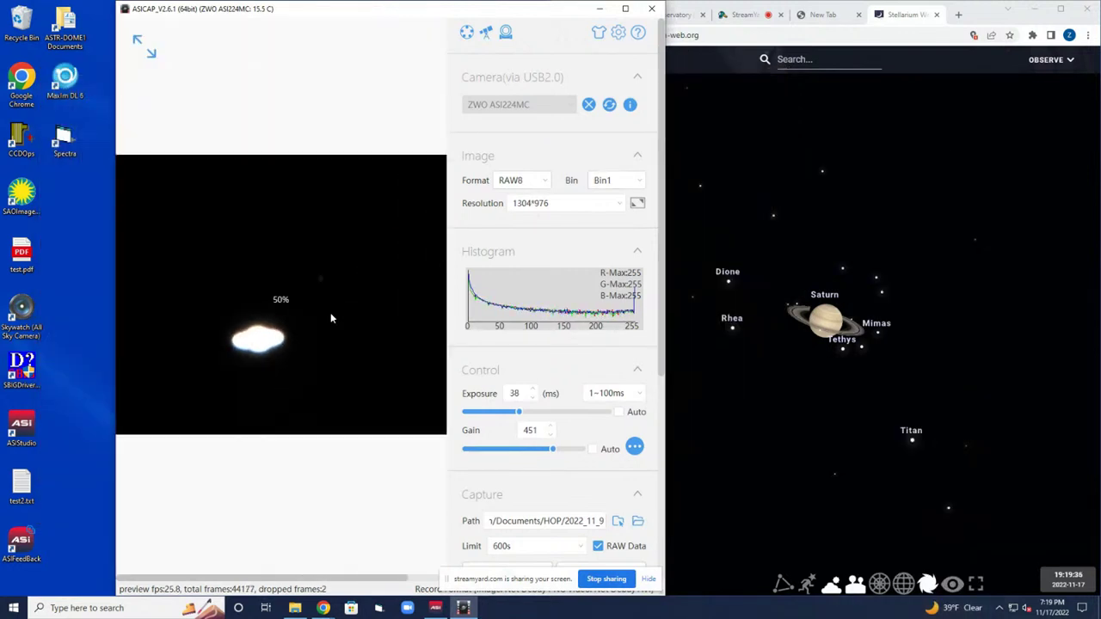
{"action": "left_click_drag", "start_coordinate": [519, 412], "coordinate": [614, 413]}
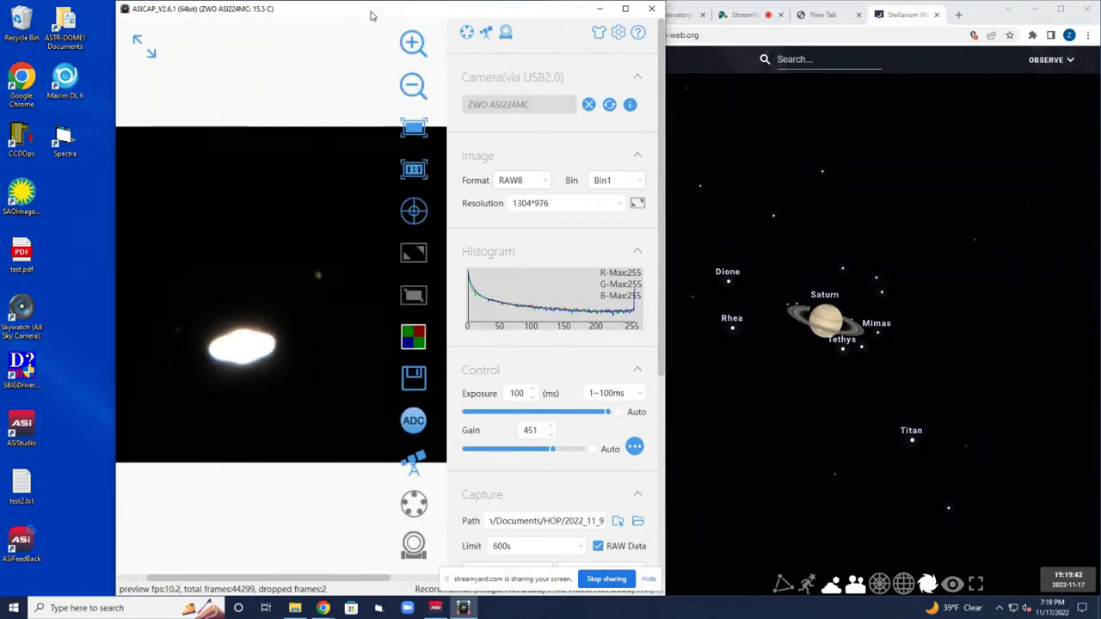
{"action": "left_click_drag", "start_coordinate": [371, 15], "coordinate": [2, 17]}
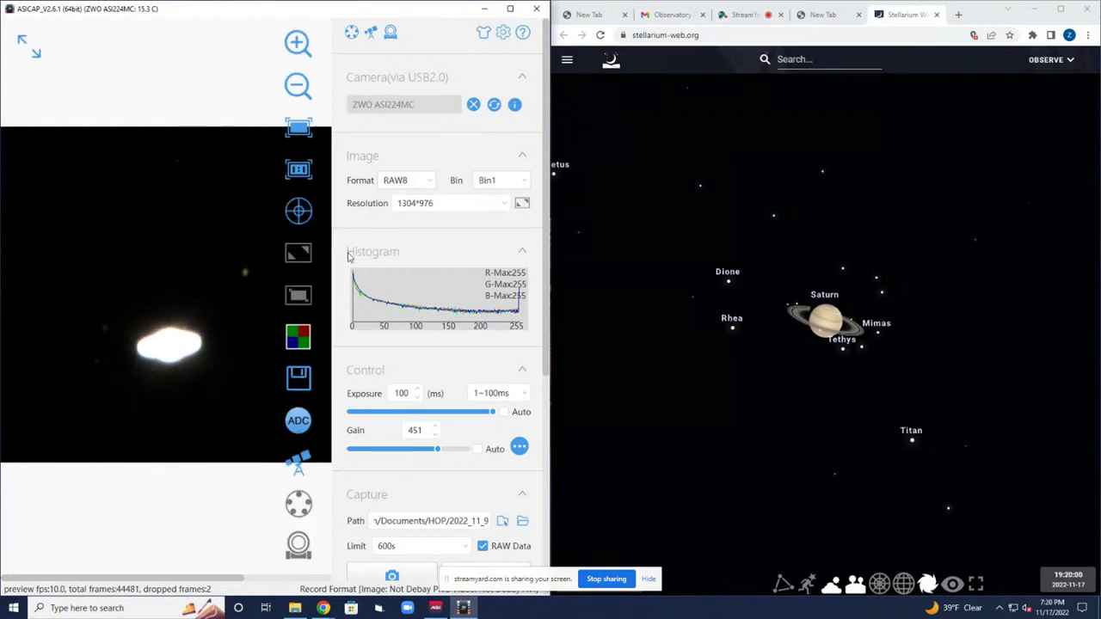
{"action": "left_click_drag", "start_coordinate": [438, 451], "coordinate": [469, 449]}
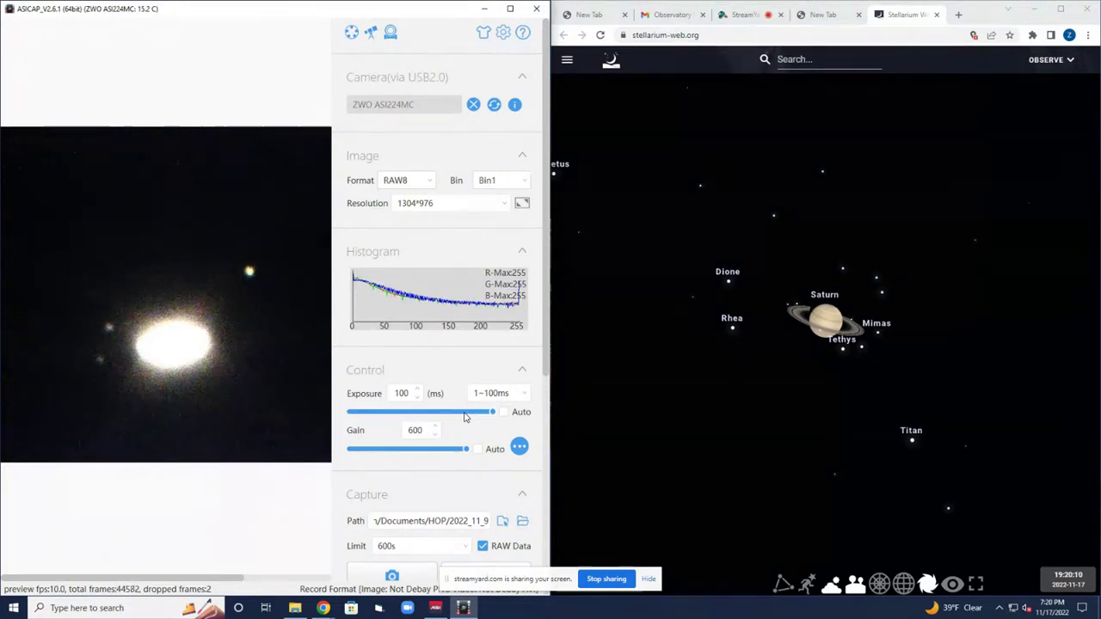
{"action": "mouse_move", "coordinate": [243, 305]}
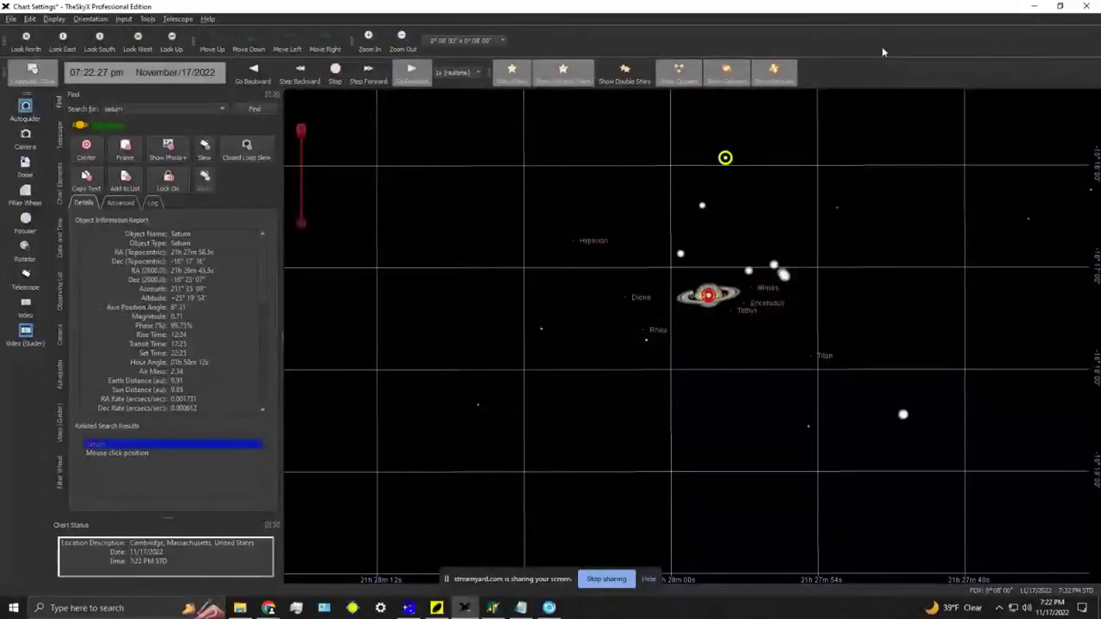
- In TheSkyX, examine Saturn and the positions of its labelled moons on the chart
{"action": "scroll", "coordinate": [710, 361], "scroll_direction": "down", "scroll_amount": 3}
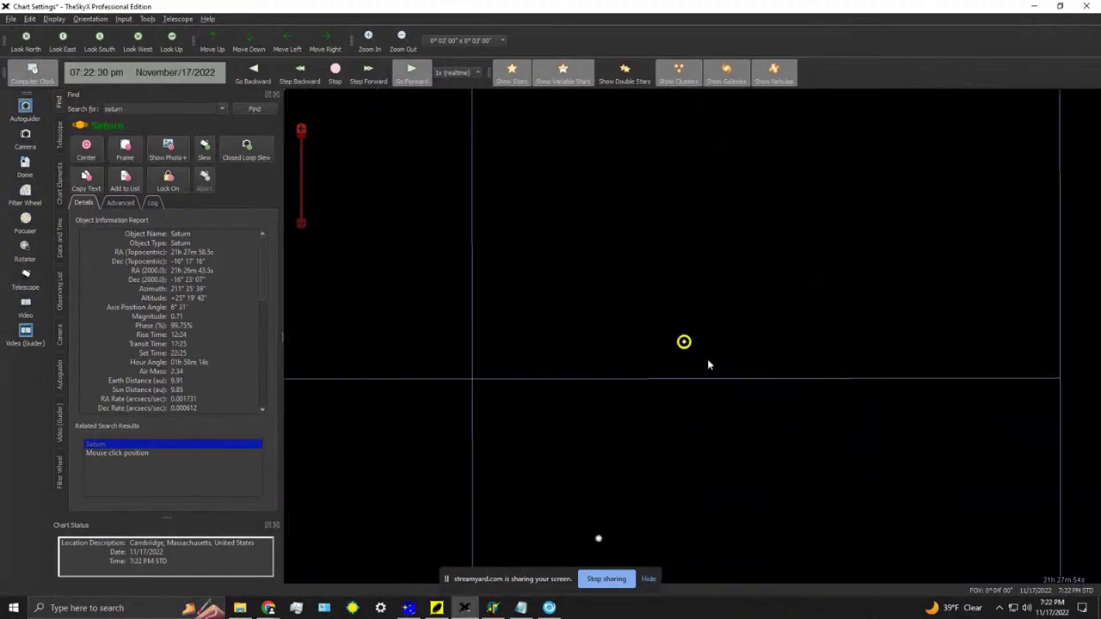
{"action": "scroll", "coordinate": [731, 407], "scroll_direction": "up", "scroll_amount": 3}
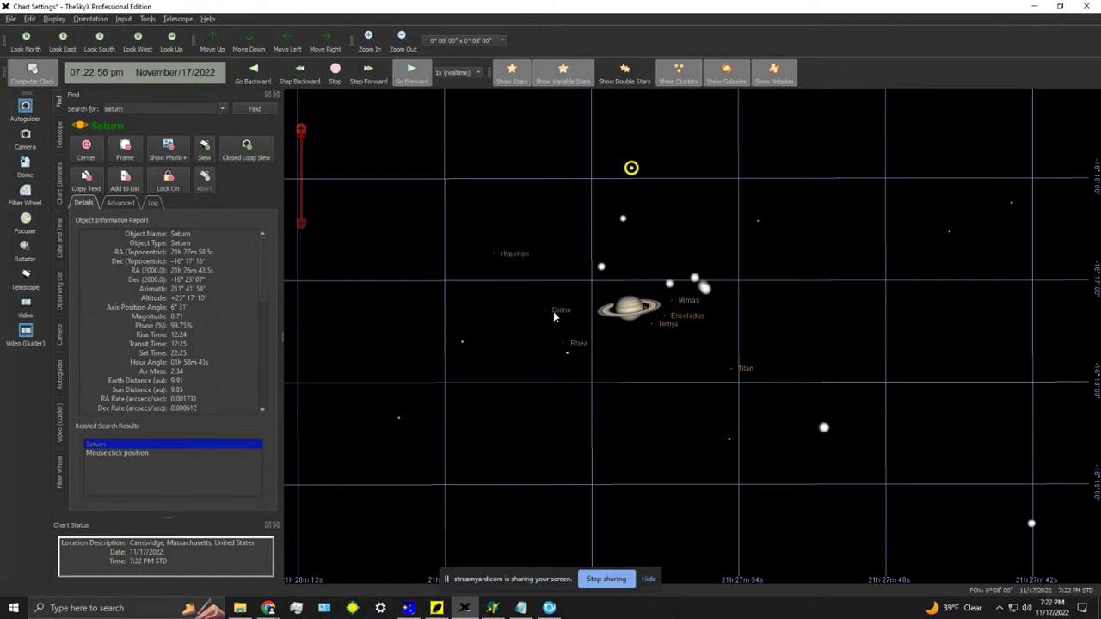
{"action": "mouse_move", "coordinate": [672, 308]}
- Widen the sky chart to a 137° field to view Saturn among the constellations
{"action": "scroll", "coordinate": [779, 227], "scroll_direction": "down", "scroll_amount": 1}
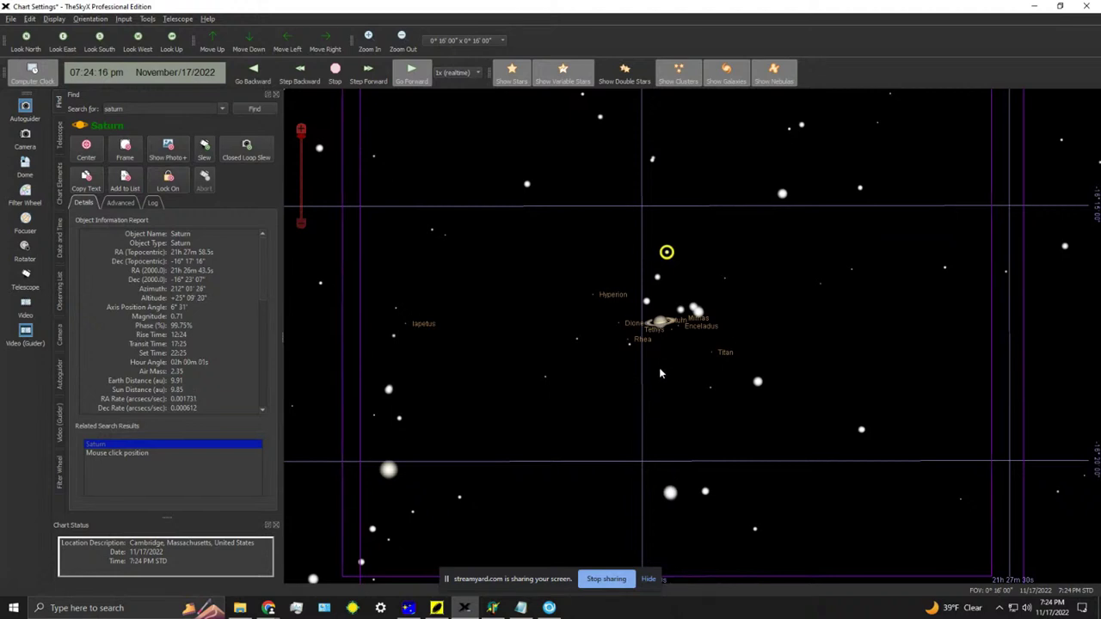
{"action": "scroll", "coordinate": [659, 372], "scroll_direction": "down", "scroll_amount": 1}
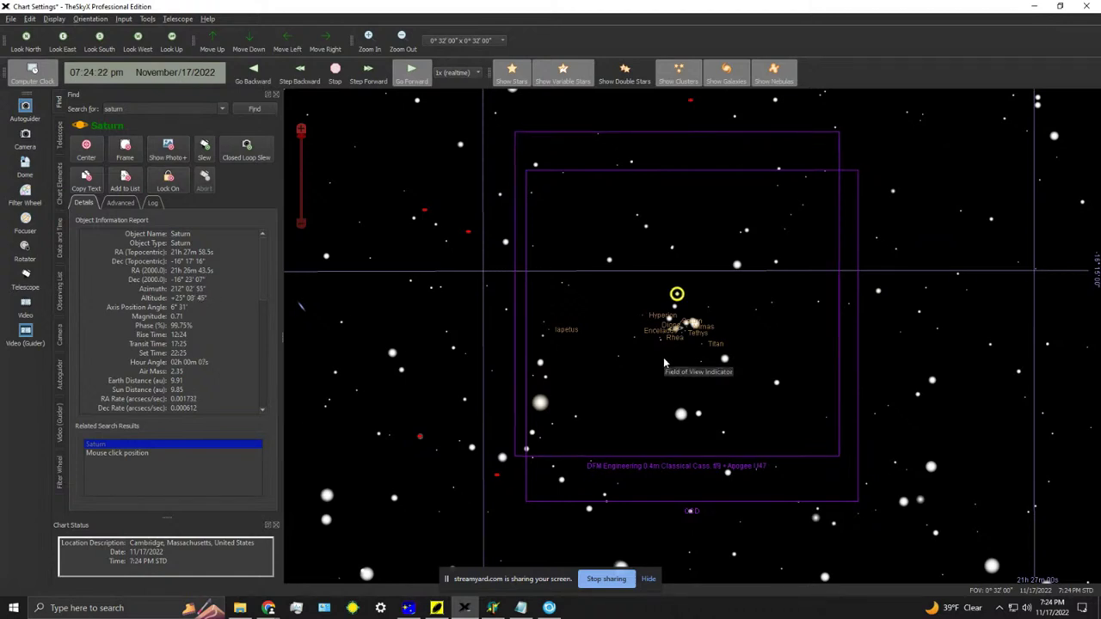
{"action": "scroll", "coordinate": [628, 190], "scroll_direction": "down", "scroll_amount": 2}
{"action": "scroll", "coordinate": [626, 196], "scroll_direction": "down", "scroll_amount": 6}
{"action": "scroll", "coordinate": [621, 251], "scroll_direction": "up", "scroll_amount": 1}
{"action": "scroll", "coordinate": [620, 251], "scroll_direction": "down", "scroll_amount": 1}
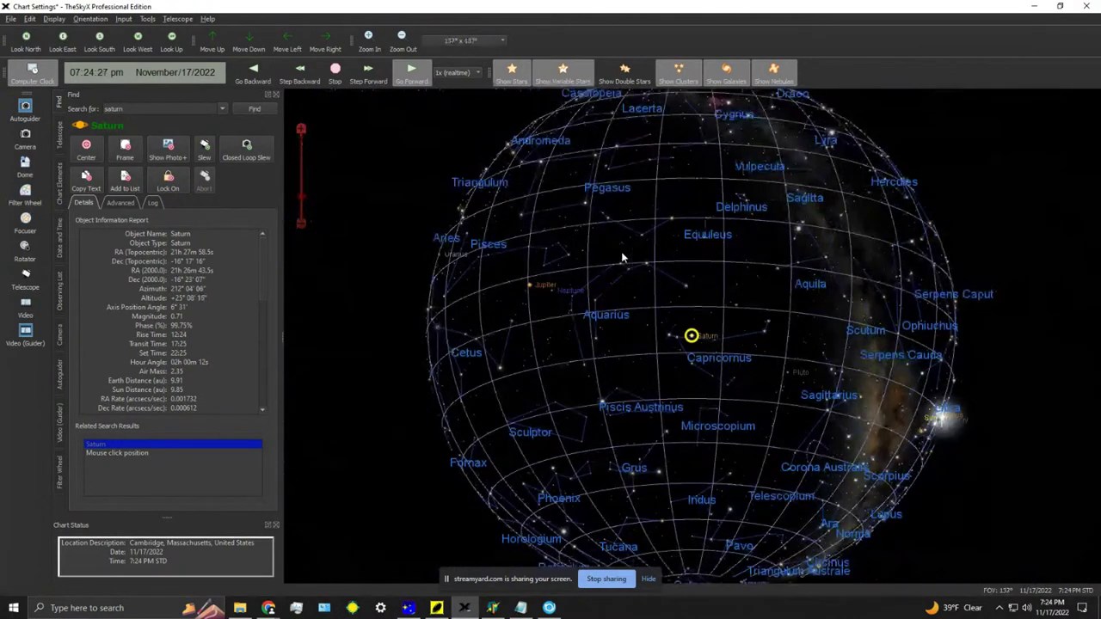
- Dock TheSkyX to half of the desktop and move the DFM Control System window beside it
{"action": "left_click", "coordinate": [1058, 6]}
{"action": "mouse_move", "coordinate": [532, 11]}
{"action": "left_mouse_down"}
{"action": "mouse_move", "coordinate": [542, 96]}
{"action": "mouse_move", "coordinate": [516, 8]}
{"action": "left_mouse_up"}
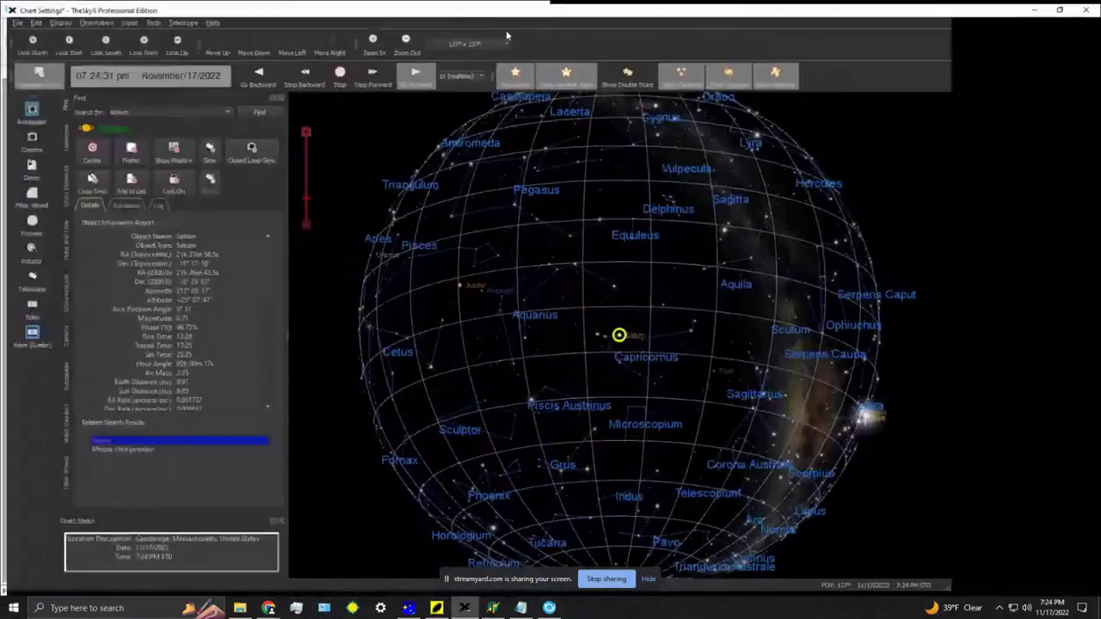
{"action": "key", "text": "super+Right"}
{"action": "key", "text": "super+Left"}
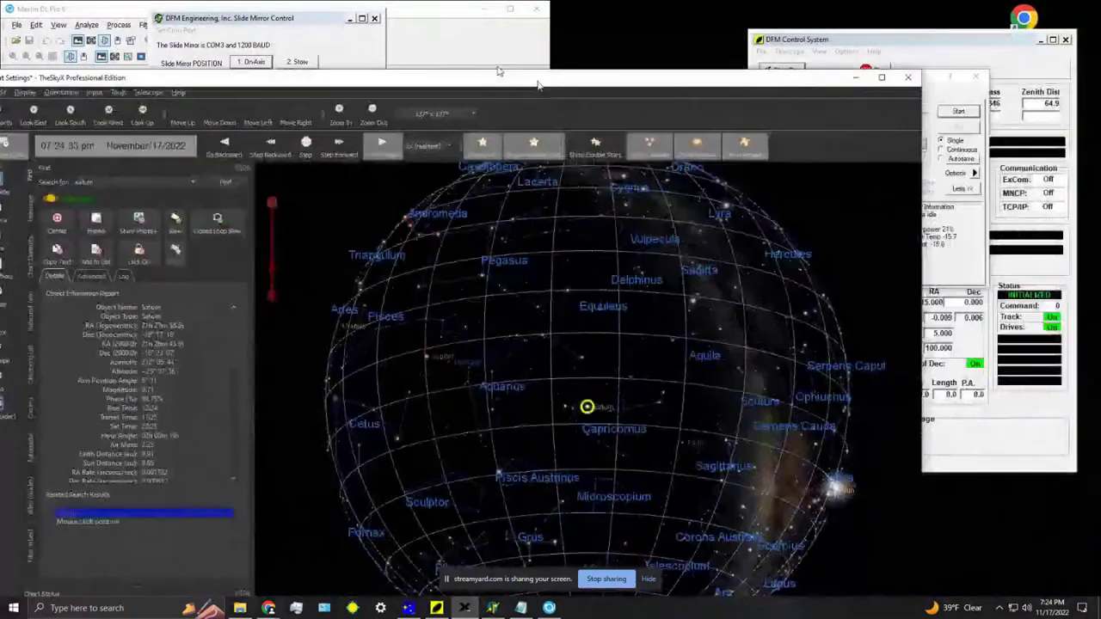
{"action": "key", "text": "super+Left"}
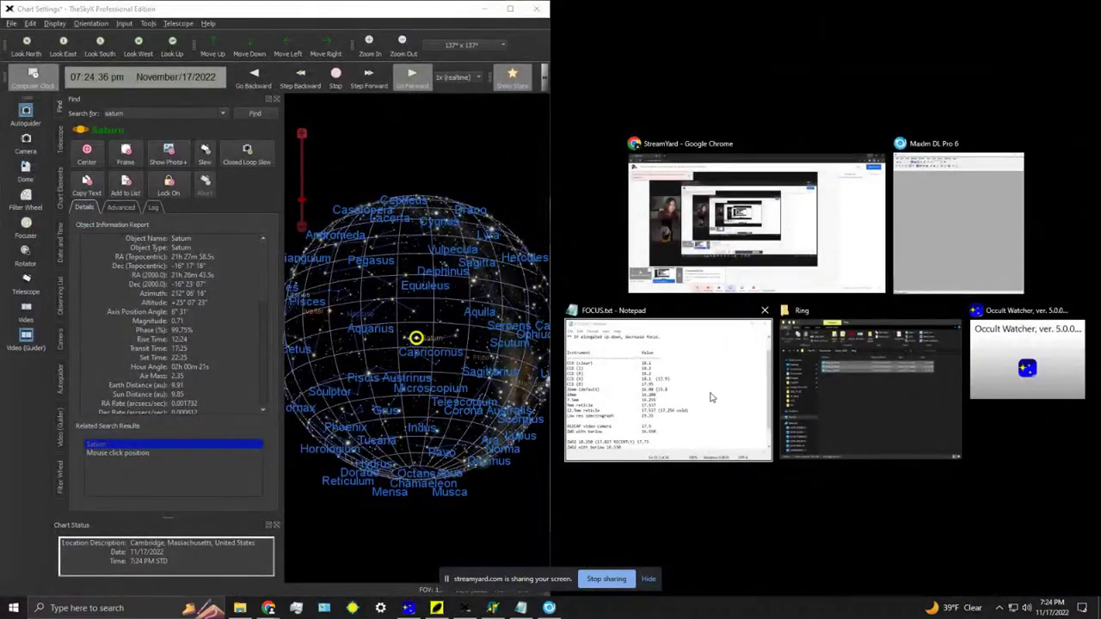
{"action": "key", "text": "Escape"}
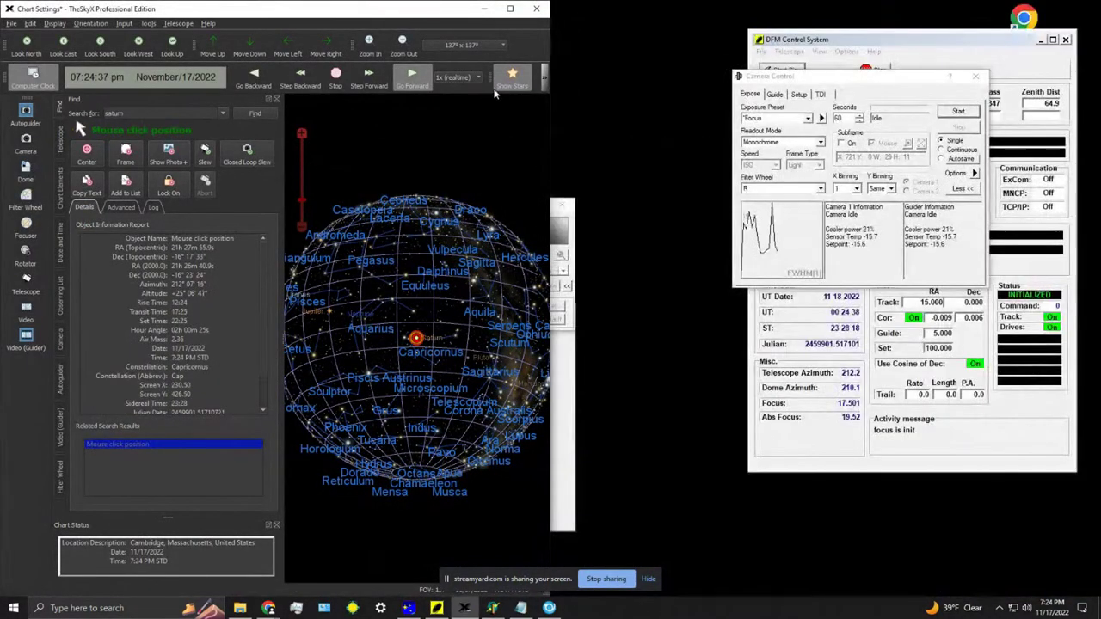
{"action": "left_click_drag", "start_coordinate": [904, 42], "coordinate": [770, 50]}
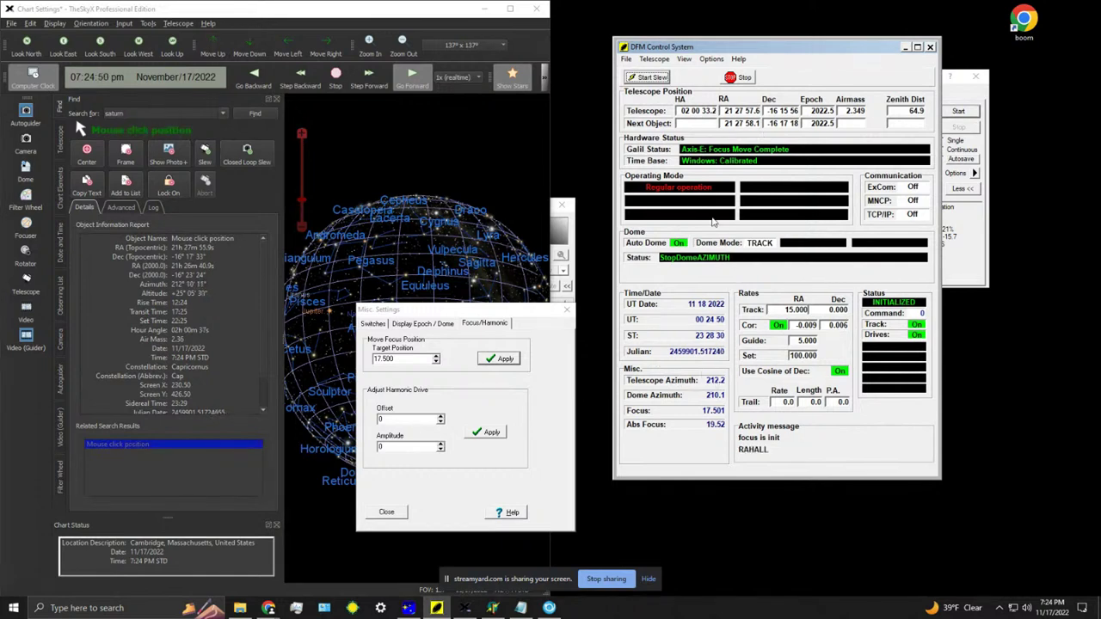
- Move the DFM Control System window farther from the sky chart and place the Misc. Settings dialog over its lower part
{"action": "left_click_drag", "start_coordinate": [707, 49], "coordinate": [746, 47]}
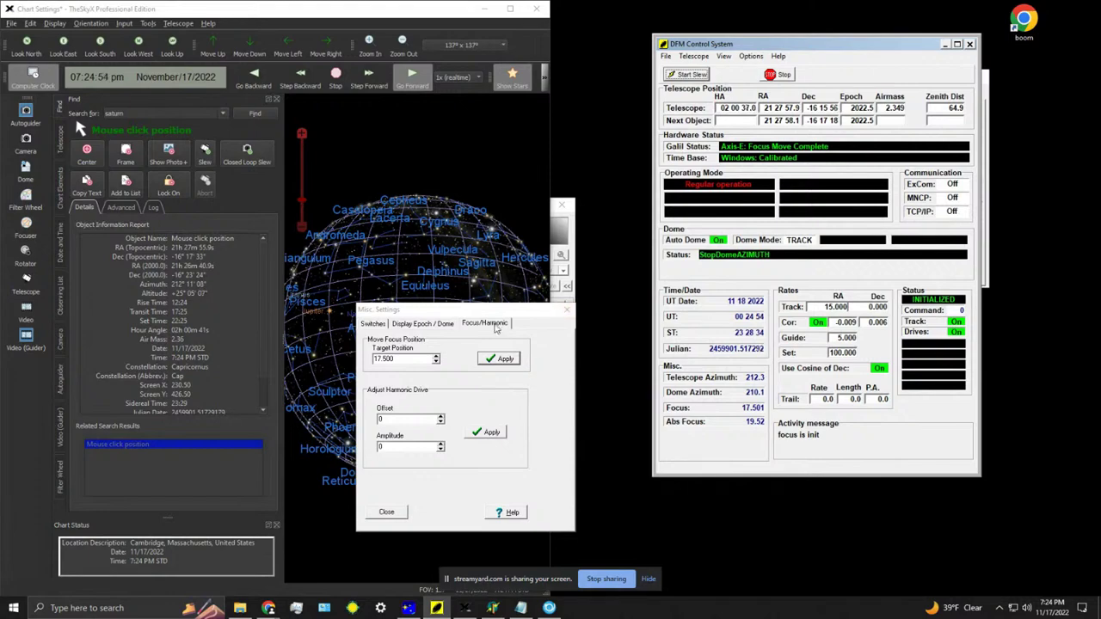
{"action": "left_click_drag", "start_coordinate": [479, 314], "coordinate": [799, 349]}
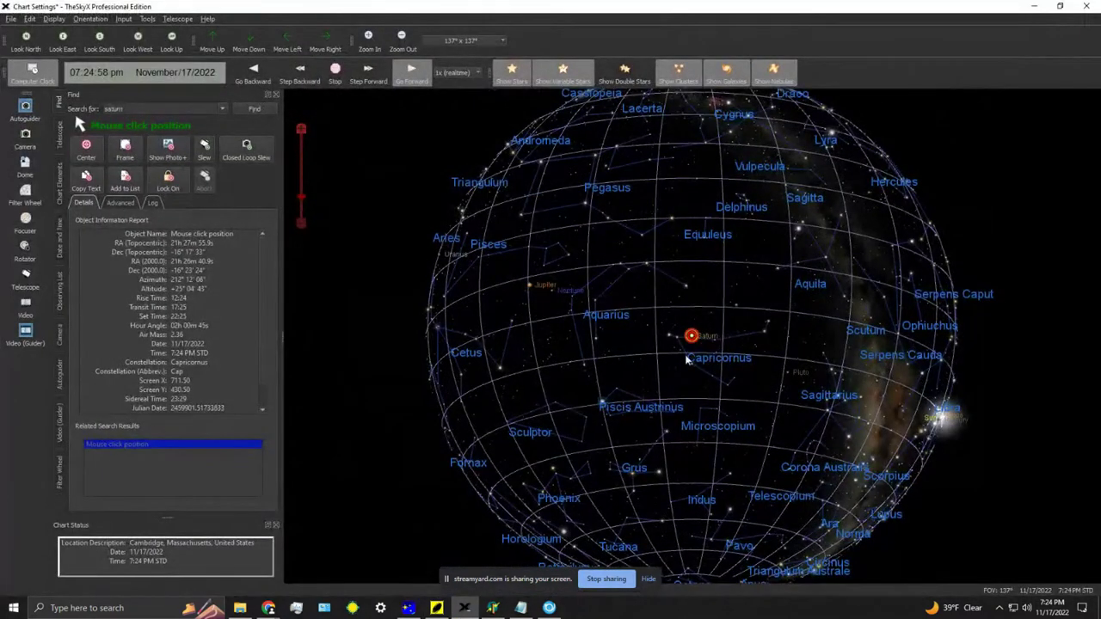
- In TheSkyX, narrow the chart to a 68° field, find Jupiter and slew the telescope to it
{"action": "scroll", "coordinate": [697, 354], "scroll_direction": "up", "scroll_amount": 1}
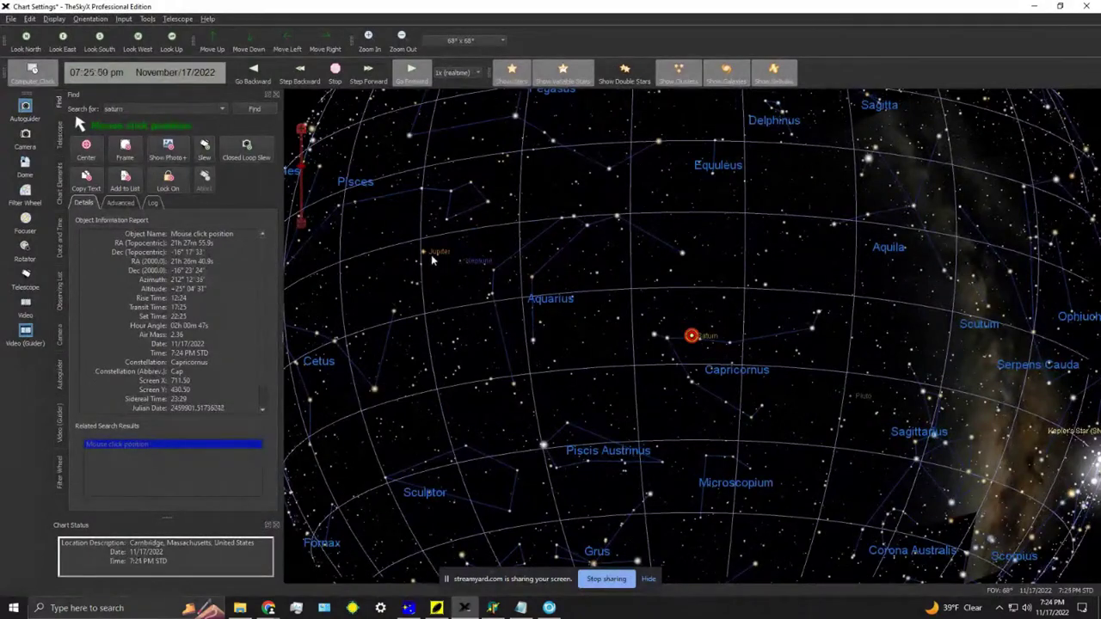
{"action": "left_click_drag", "start_coordinate": [602, 249], "coordinate": [537, 215]}
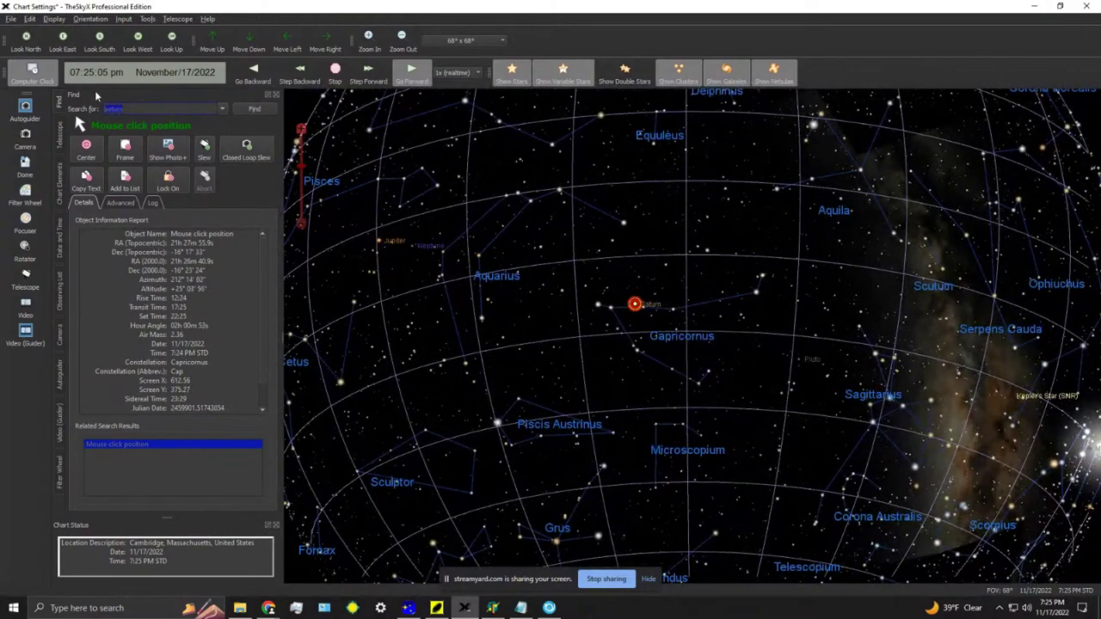
{"action": "type", "text": "jupiter"}
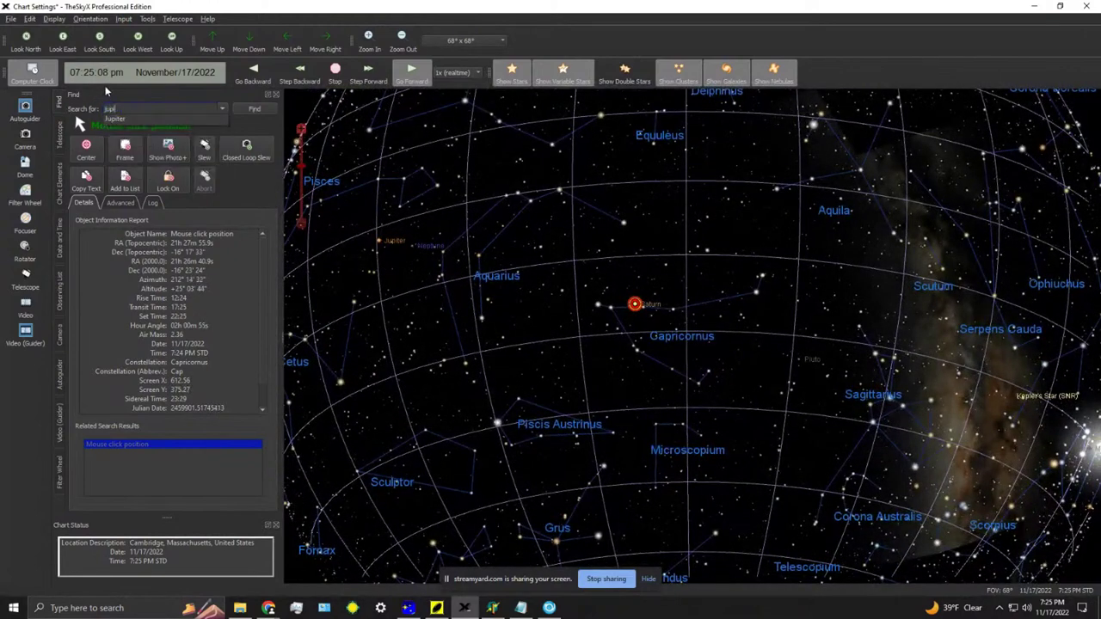
{"action": "left_click", "coordinate": [254, 109]}
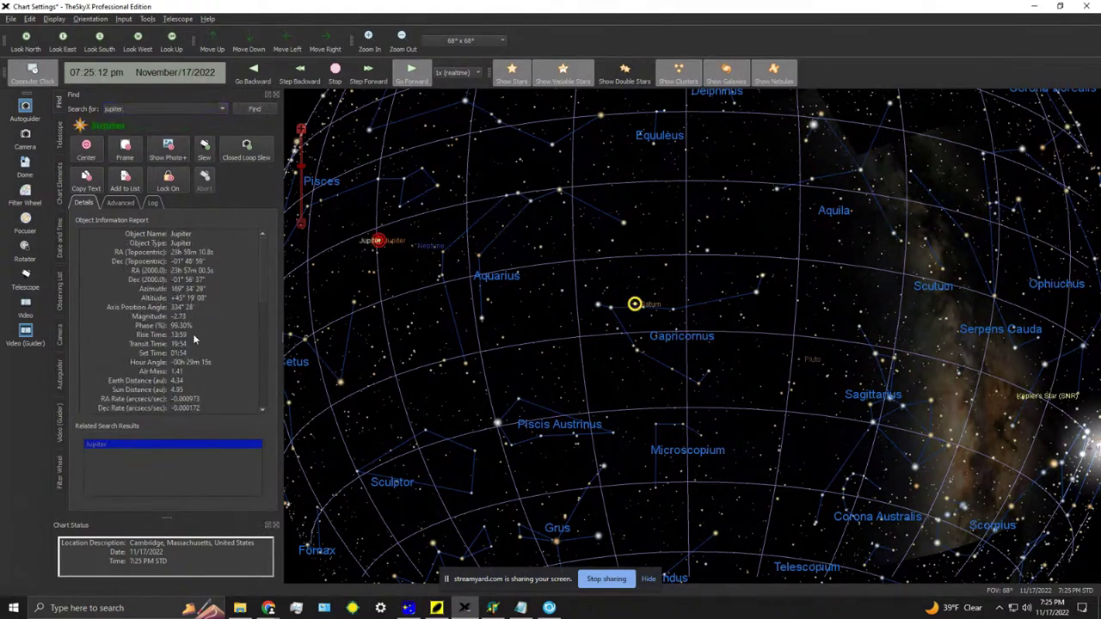
{"action": "left_click", "coordinate": [205, 150]}
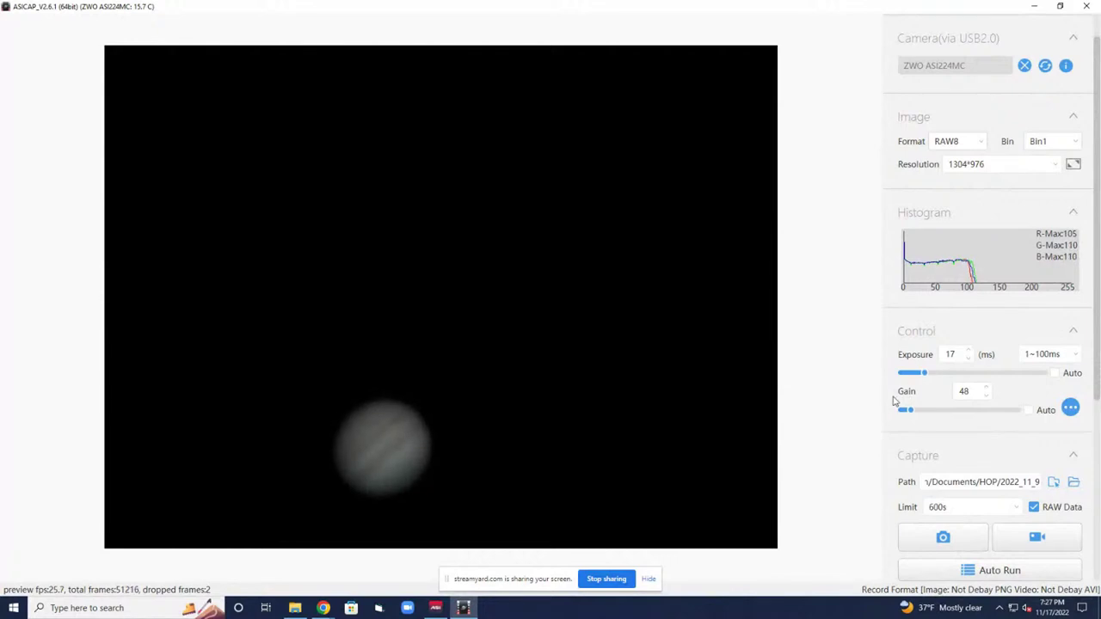
- In ASICAP, raise the camera gain to 371 to bring out Jupiter's moons
{"action": "left_click_drag", "start_coordinate": [917, 414], "coordinate": [965, 413]}
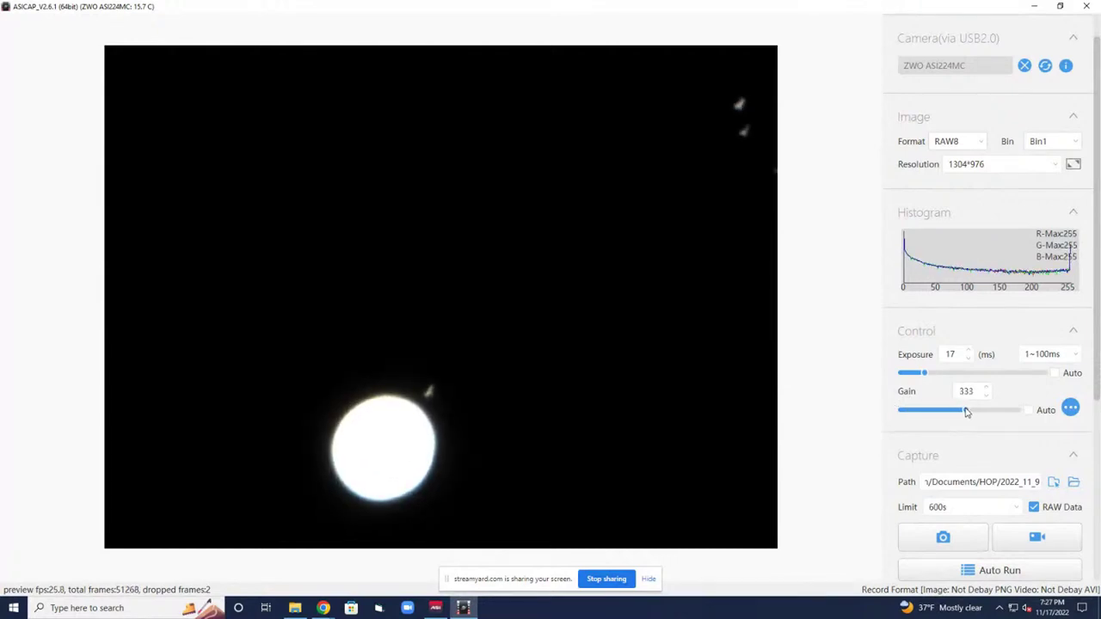
{"action": "scroll", "coordinate": [612, 401], "scroll_direction": "down", "scroll_amount": 1}
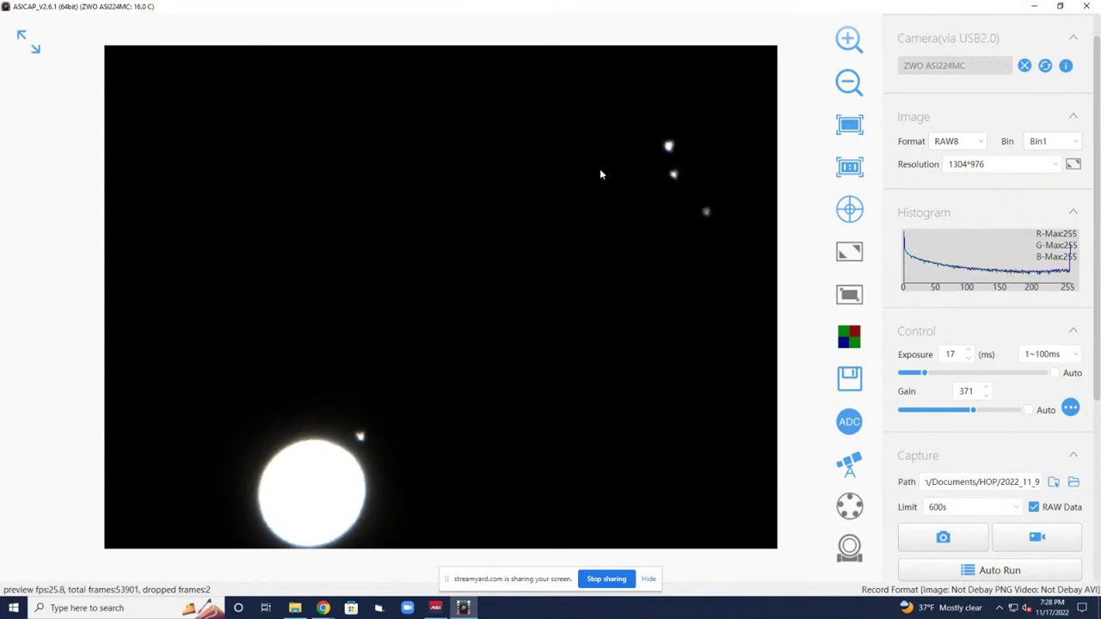
- Magnify Jupiter and reduce the exposure to 5 ms and the gain to 211 to bring out its cloud bands
{"action": "left_click_drag", "start_coordinate": [923, 372], "coordinate": [901, 375]}
{"action": "left_click_drag", "start_coordinate": [973, 410], "coordinate": [948, 413]}
{"action": "left_click_drag", "start_coordinate": [906, 376], "coordinate": [902, 383]}
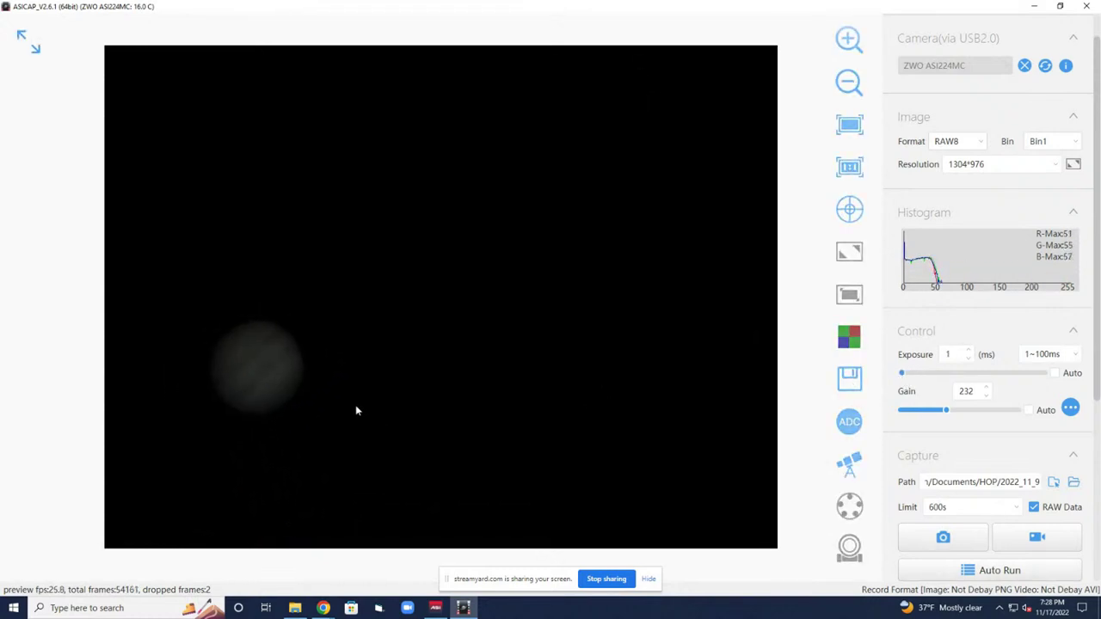
{"action": "scroll", "coordinate": [358, 405], "scroll_direction": "up", "scroll_amount": 1}
{"action": "scroll", "coordinate": [360, 410], "scroll_direction": "up", "scroll_amount": 4}
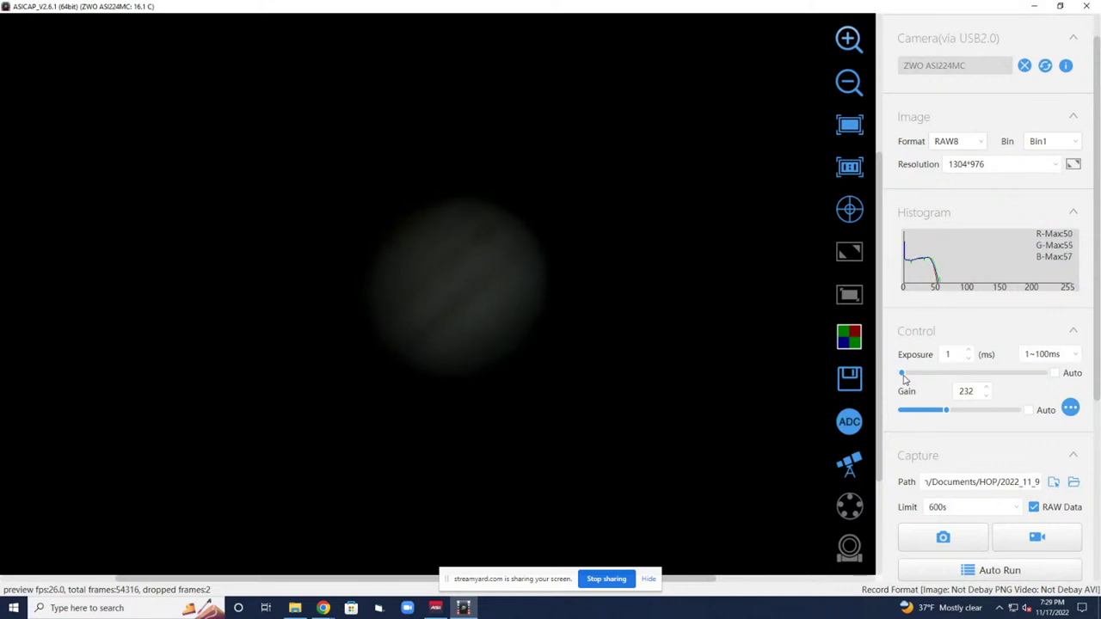
{"action": "left_click_drag", "start_coordinate": [902, 376], "coordinate": [916, 378]}
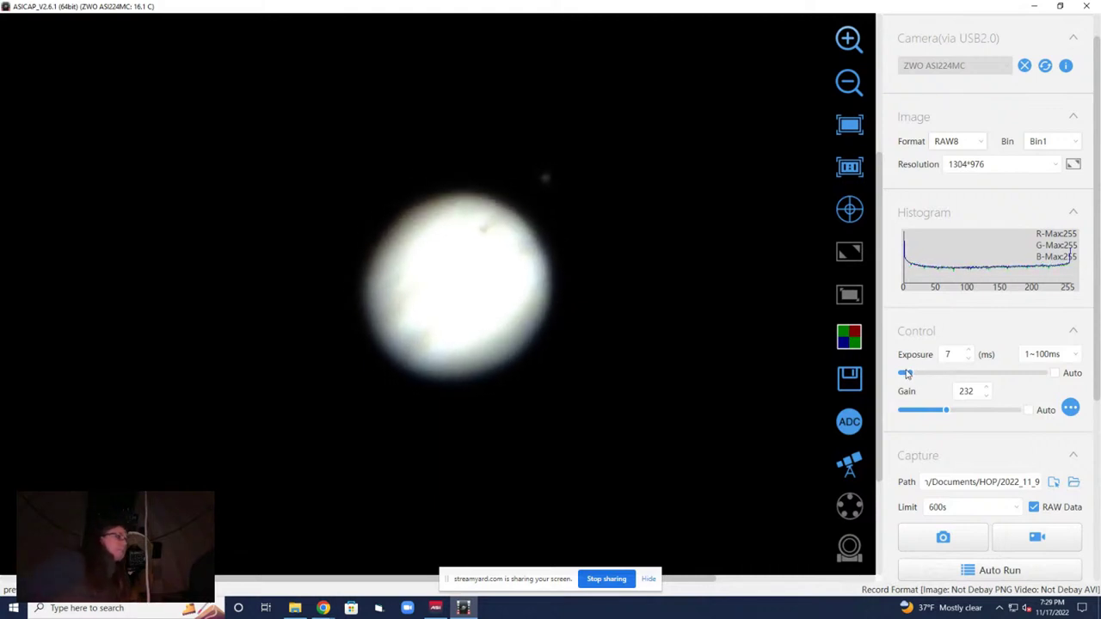
{"action": "left_click_drag", "start_coordinate": [908, 375], "coordinate": [904, 375]}
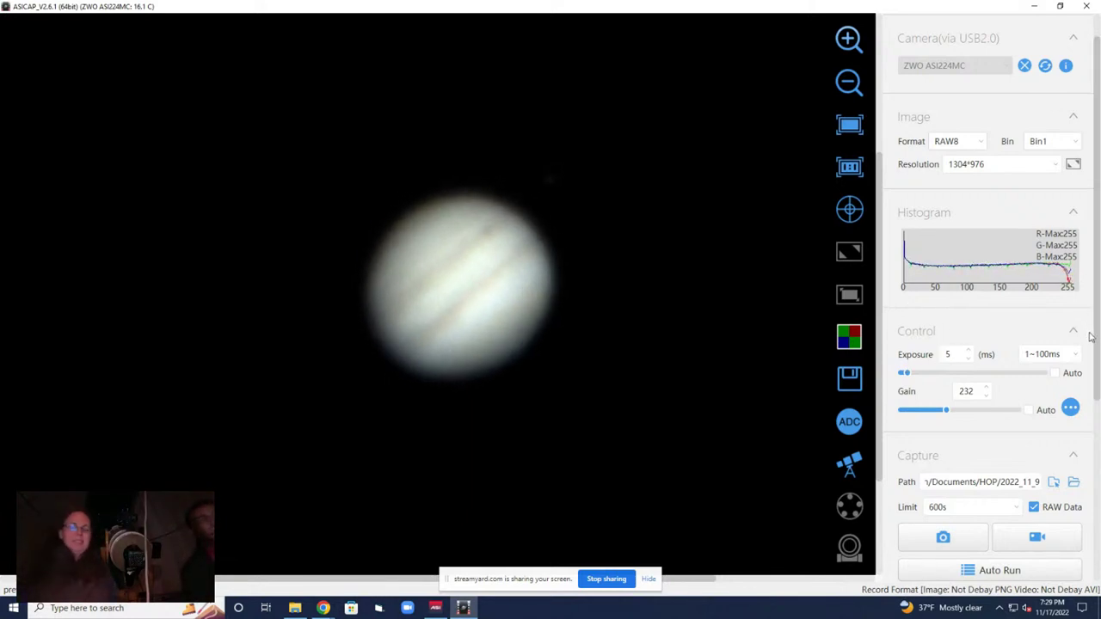
{"action": "left_click_drag", "start_coordinate": [946, 415], "coordinate": [940, 414]}
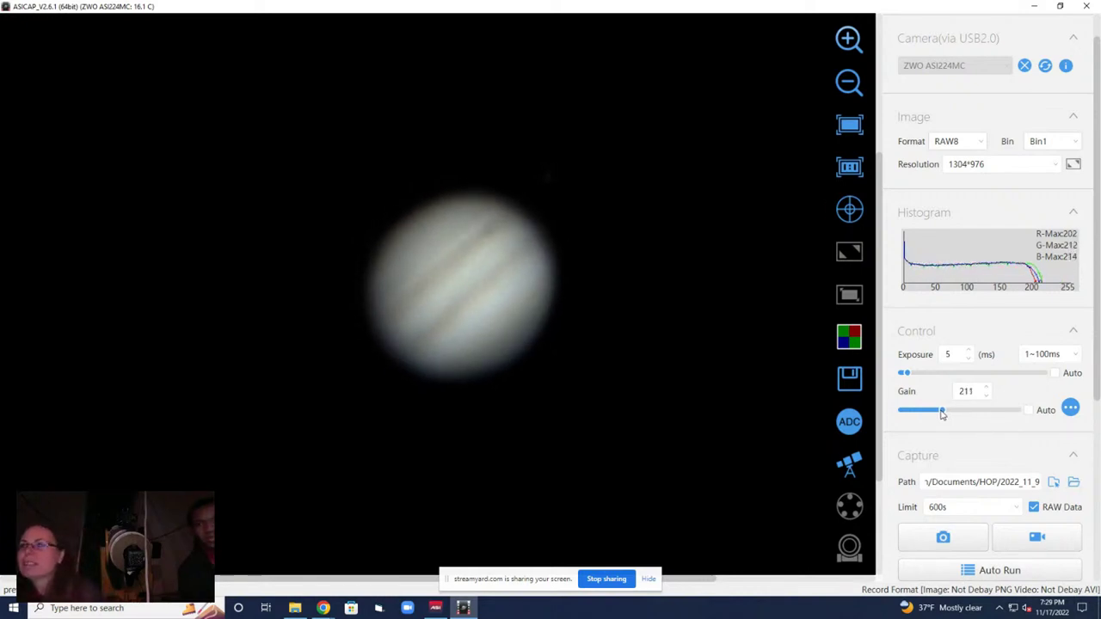
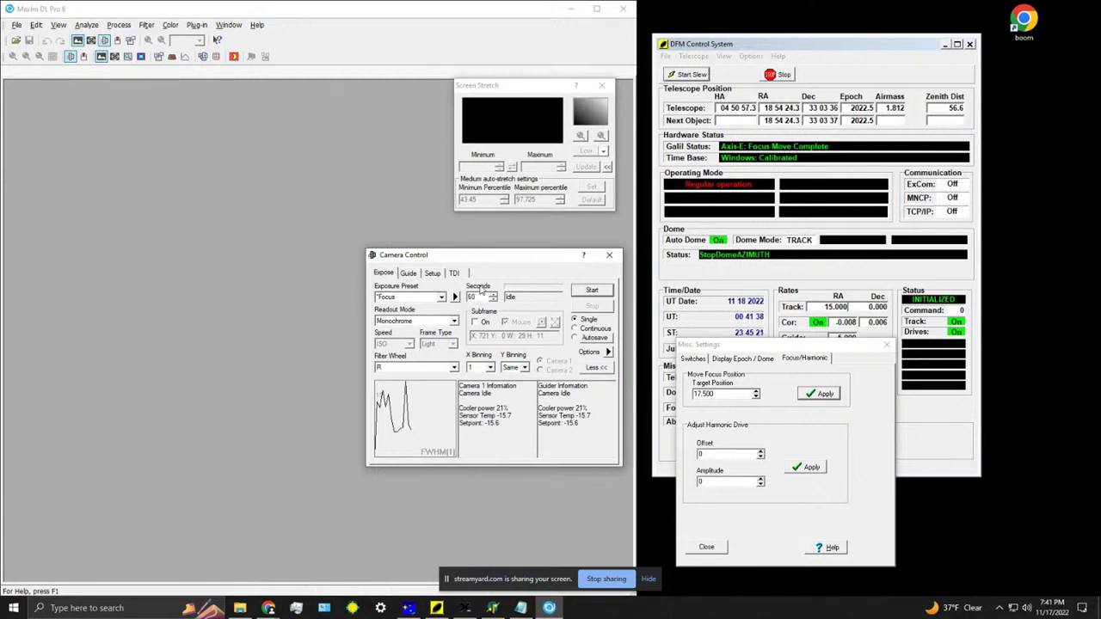
- In MaxIm DL, take a single 60-second exposure through the R filter and set the screen stretch minimum to 285.35
{"action": "left_click", "coordinate": [453, 368]}
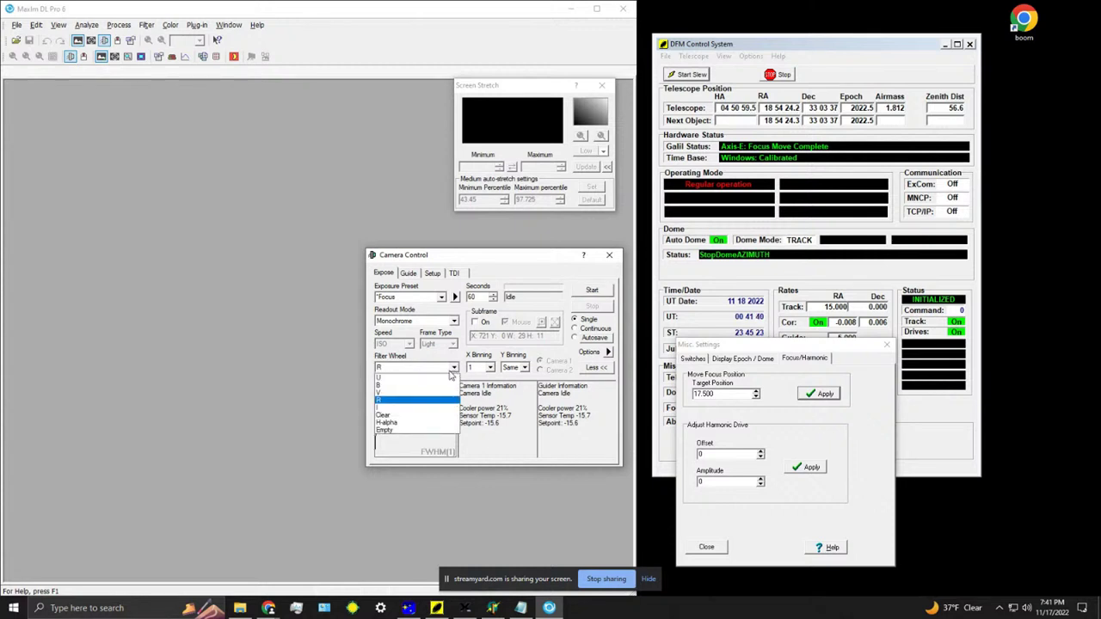
{"action": "left_click", "coordinate": [428, 389]}
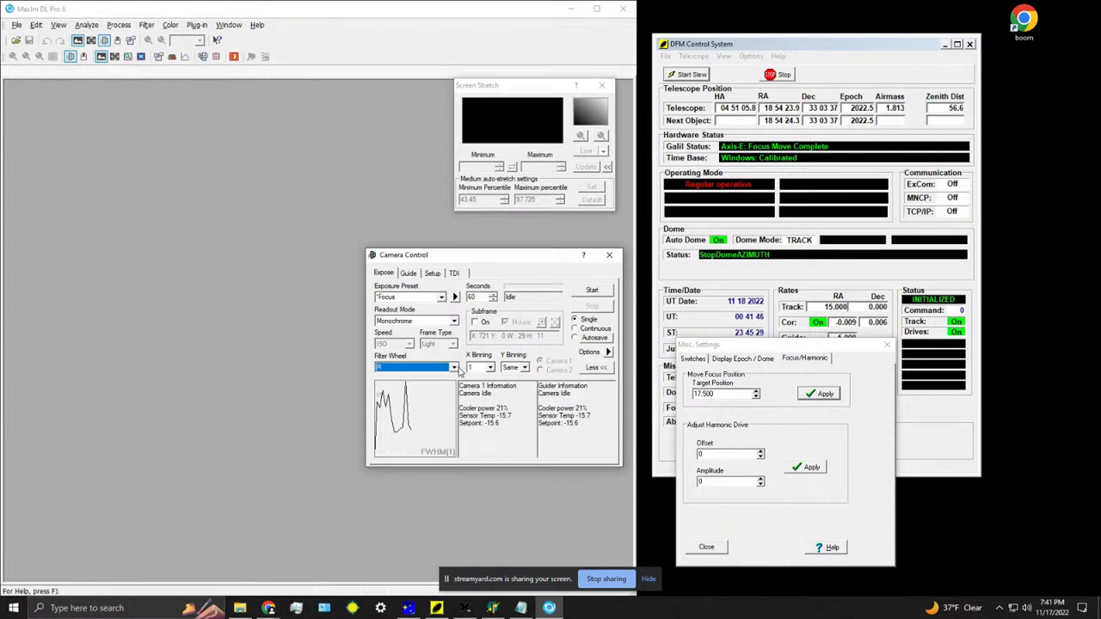
{"action": "left_click", "coordinate": [454, 367]}
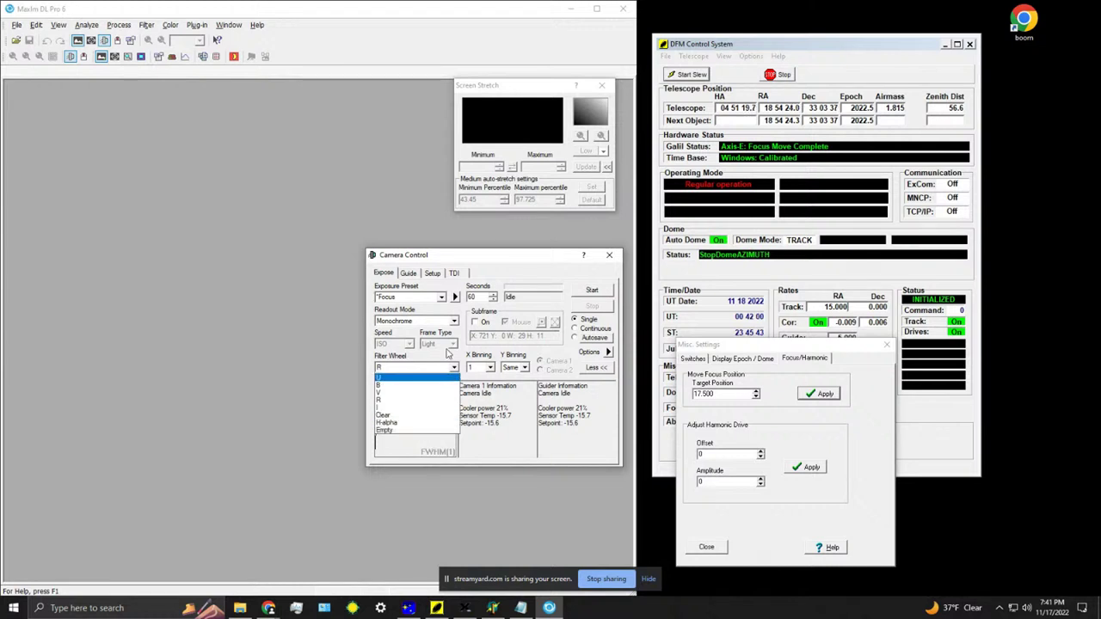
{"action": "left_click", "coordinate": [421, 400]}
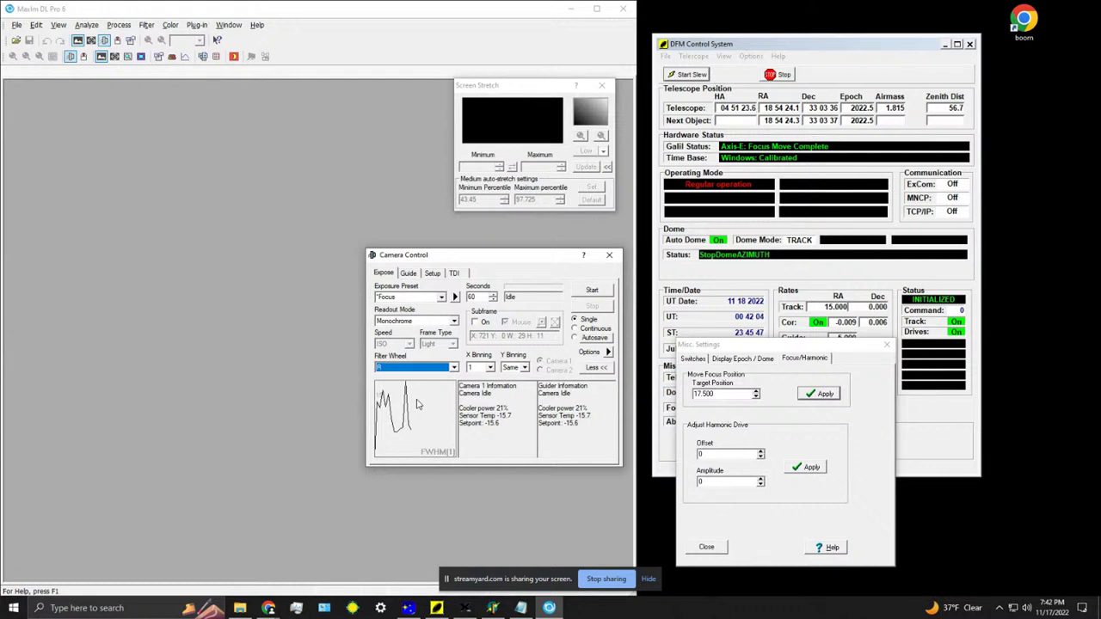
{"action": "left_click", "coordinate": [592, 290]}
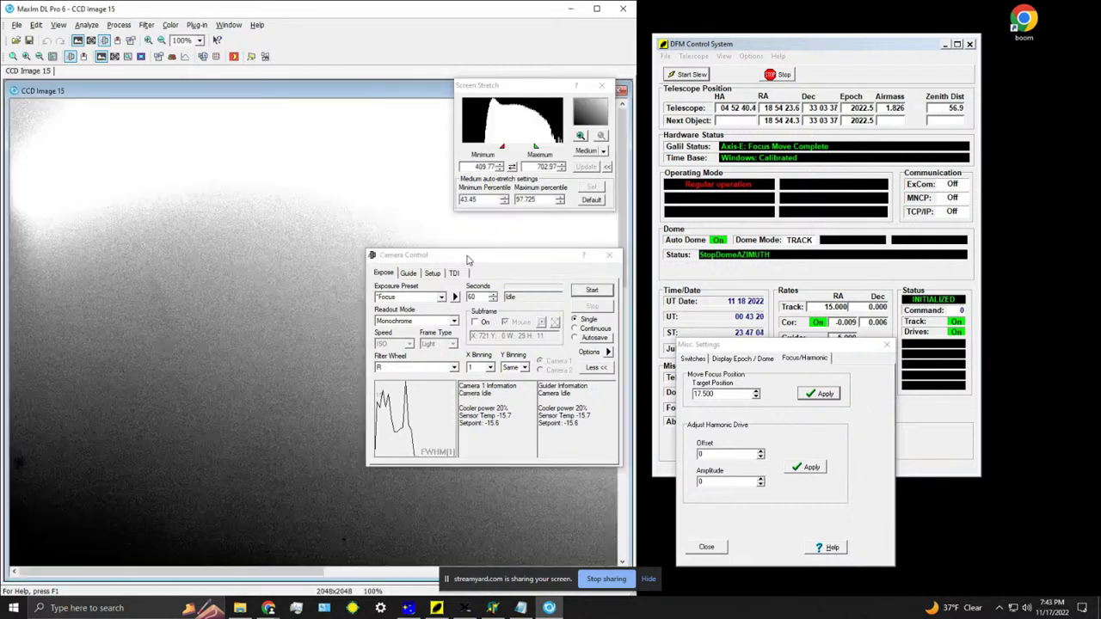
{"action": "left_click_drag", "start_coordinate": [512, 146], "coordinate": [490, 149]}
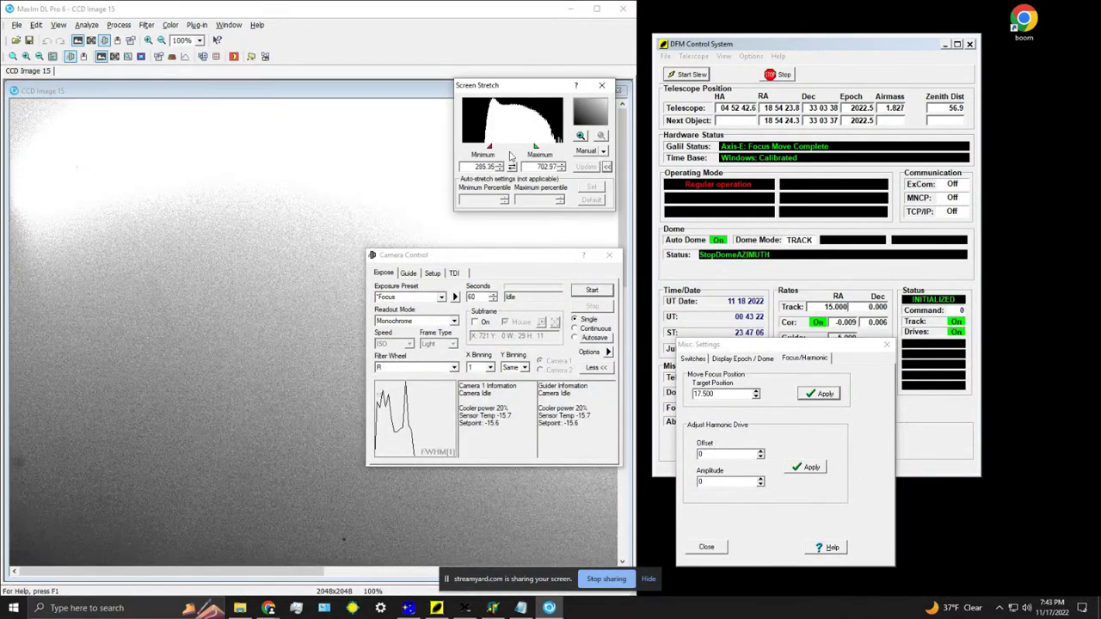
- Uncover the DFM Slide Mirror Control window, send the slide mirror to the Stow position, and reposition the MaxIm DL window
{"action": "double_click", "coordinate": [489, 8]}
{"action": "left_click", "coordinate": [318, 47]}
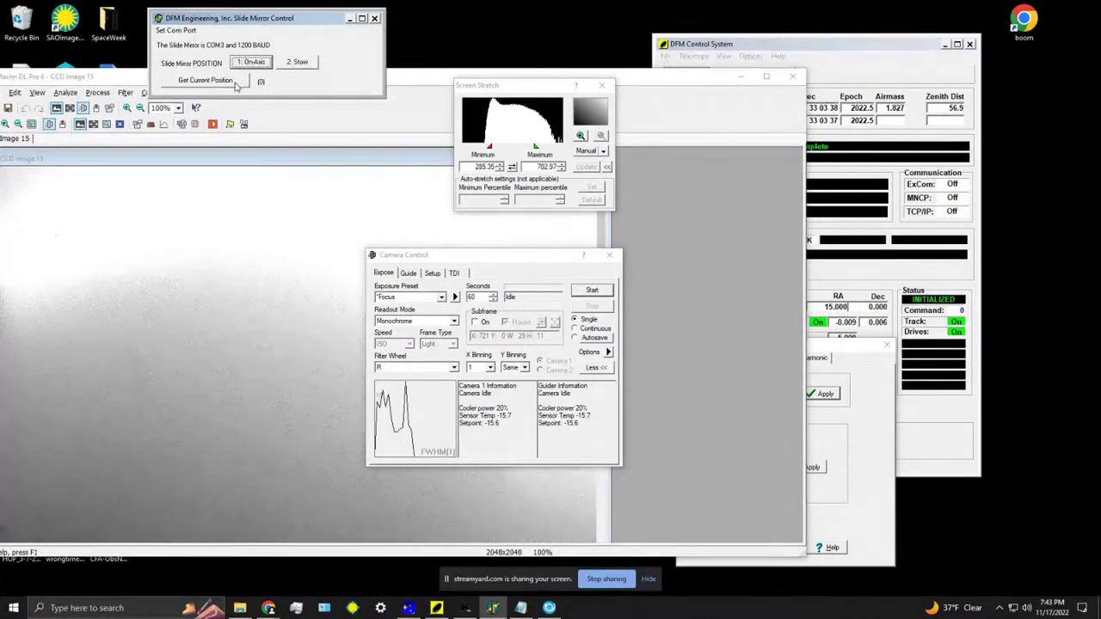
{"action": "left_click", "coordinate": [294, 66]}
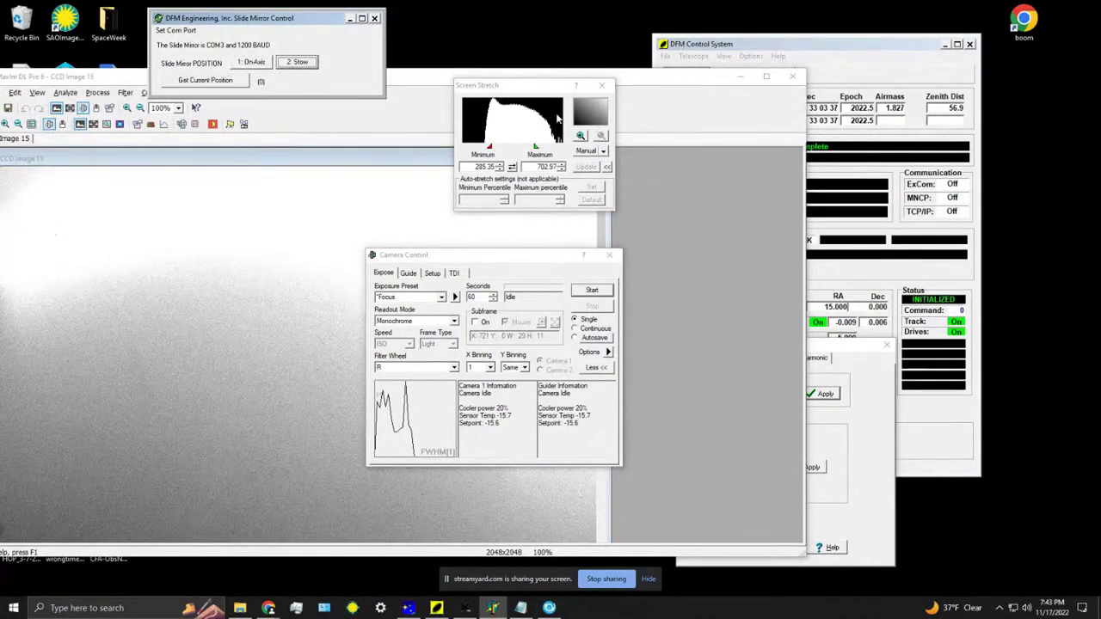
{"action": "left_click_drag", "start_coordinate": [621, 80], "coordinate": [601, 44]}
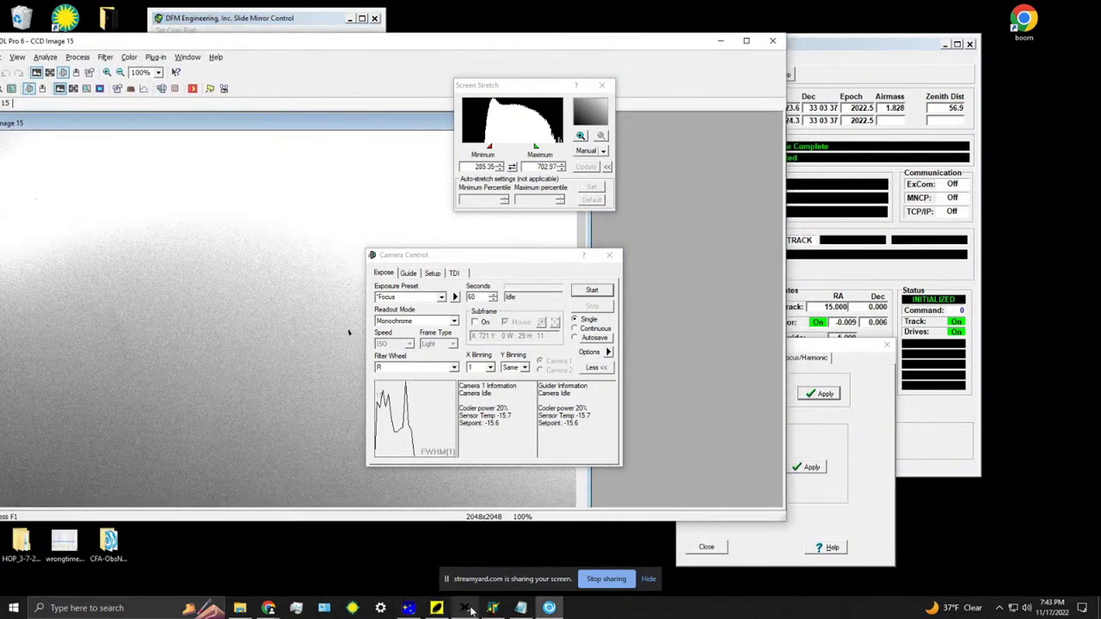
{"action": "left_click", "coordinate": [221, 19]}
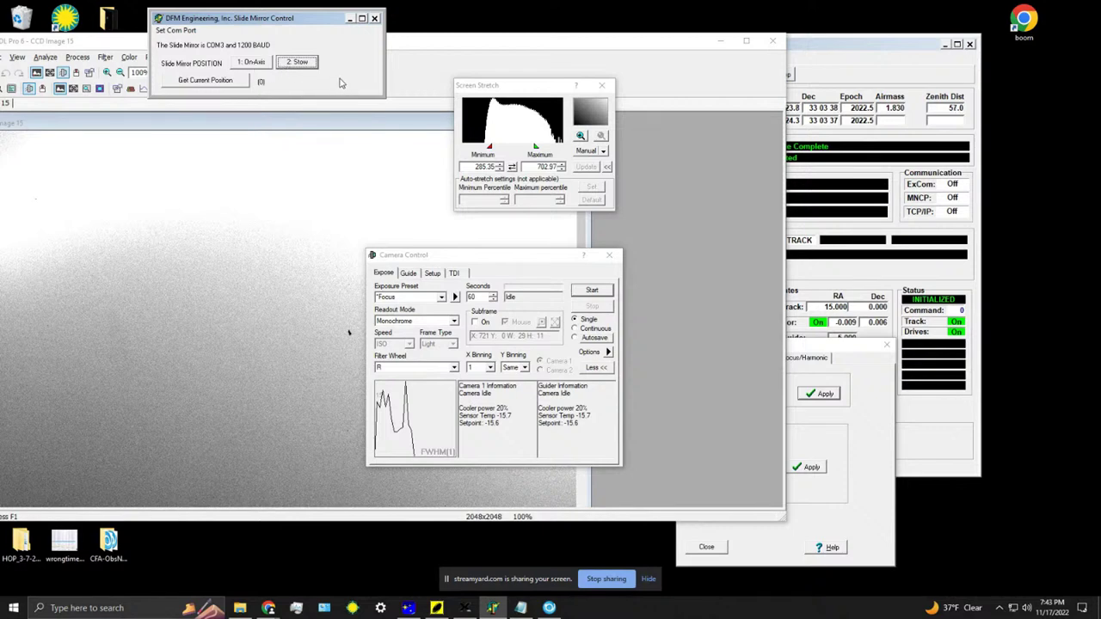
{"action": "left_click_drag", "start_coordinate": [653, 51], "coordinate": [649, 35]}
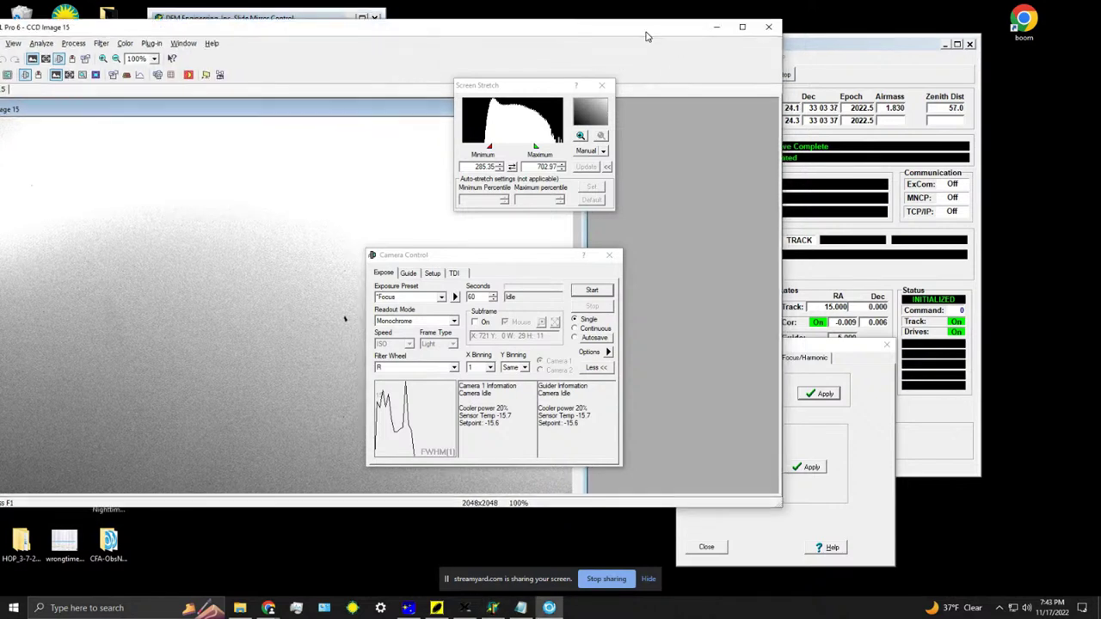
- Move the telescope focus to a target position of 17.900 and shift the Misc. Settings dialog away from the camera windows
{"action": "left_click", "coordinate": [844, 346]}
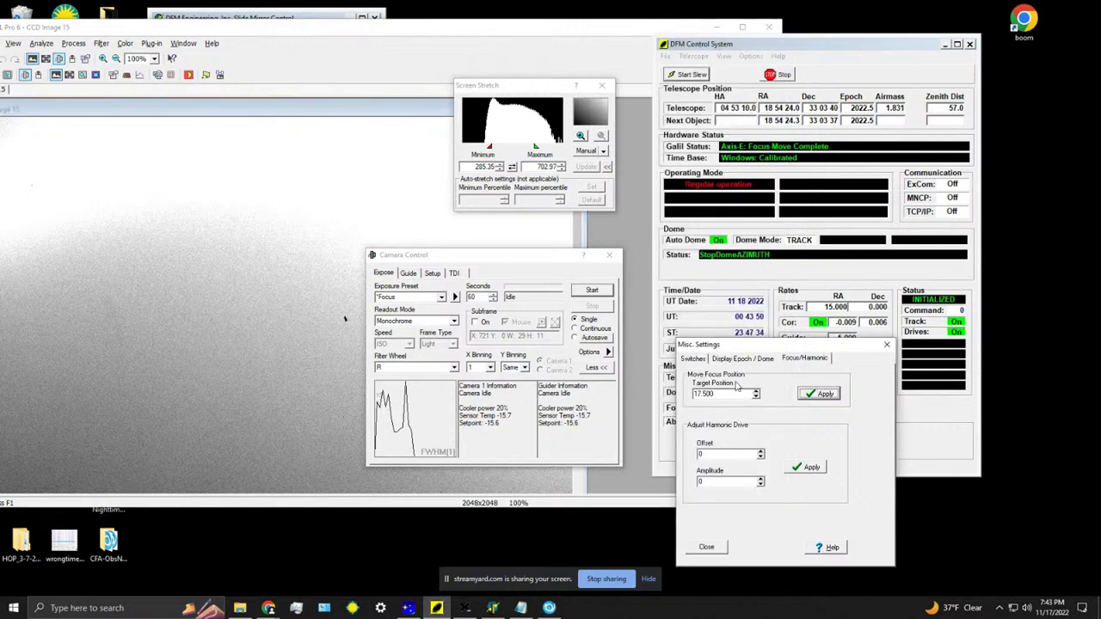
{"action": "left_click_drag", "start_coordinate": [728, 393], "coordinate": [703, 396]}
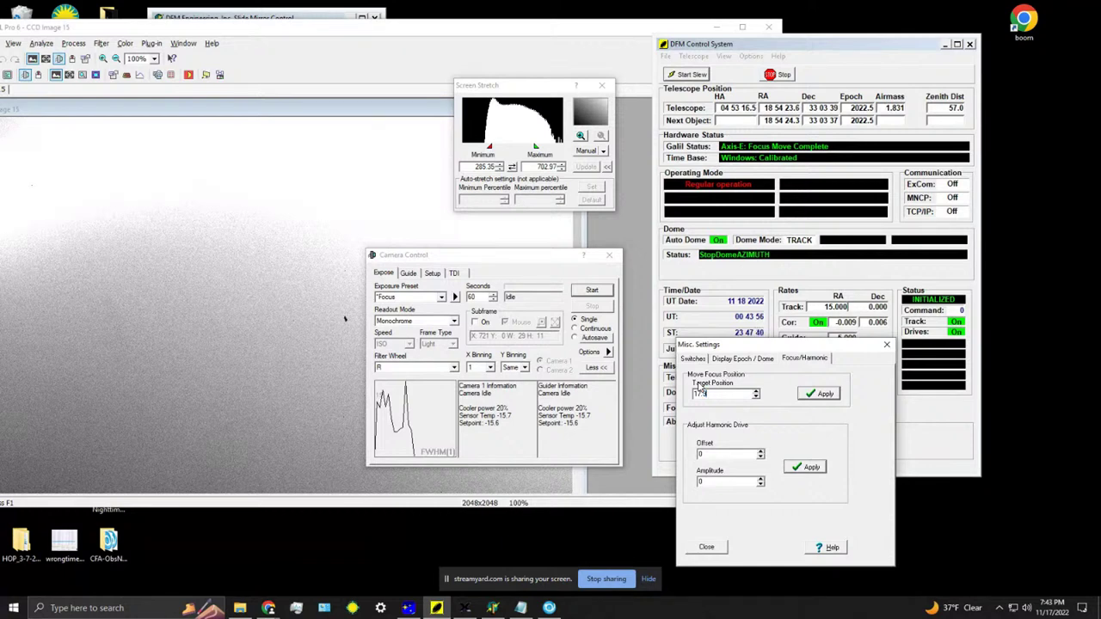
{"action": "left_click", "coordinate": [819, 394]}
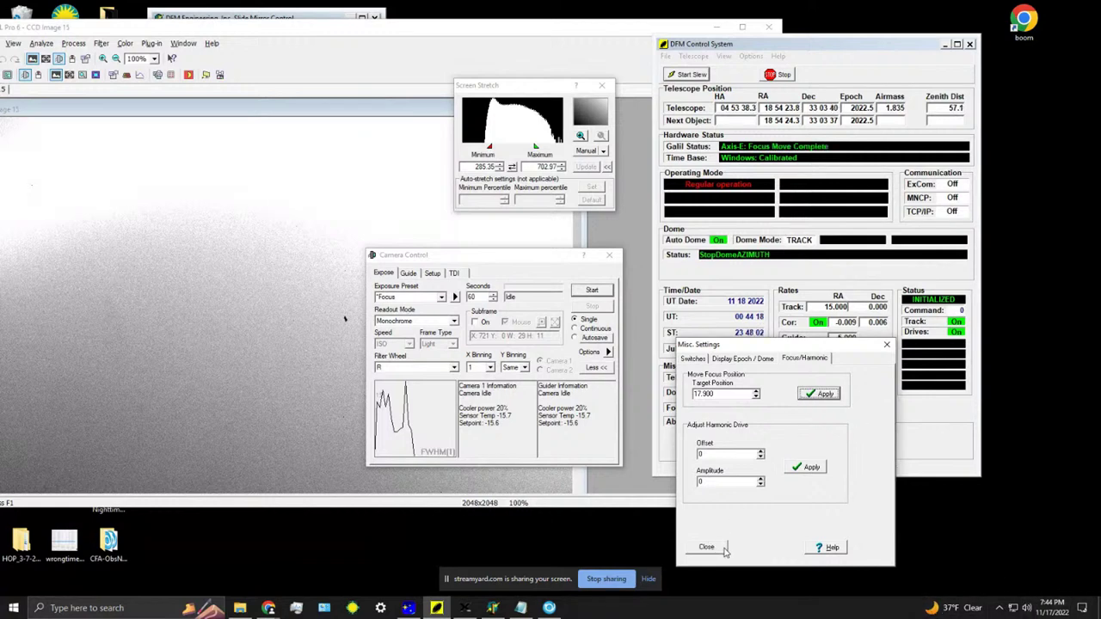
{"action": "left_click_drag", "start_coordinate": [761, 344], "coordinate": [816, 341]}
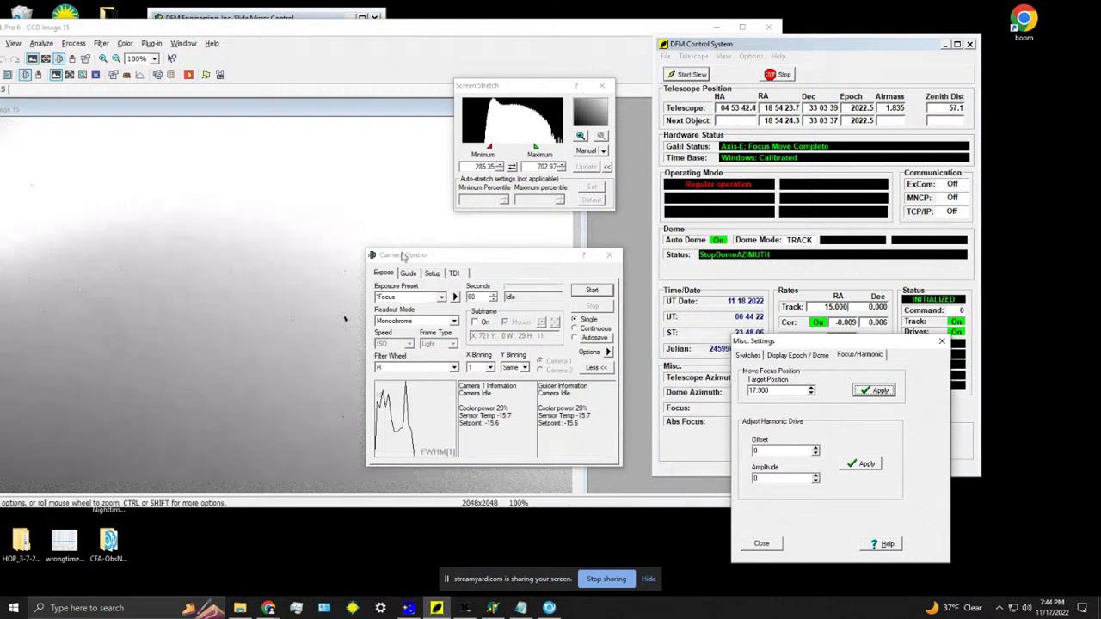
- Take another 60-second R-filter exposure and stretch the image with a minimum of 1135.1 and a maximum of 4054.1
{"action": "left_click", "coordinate": [591, 289]}
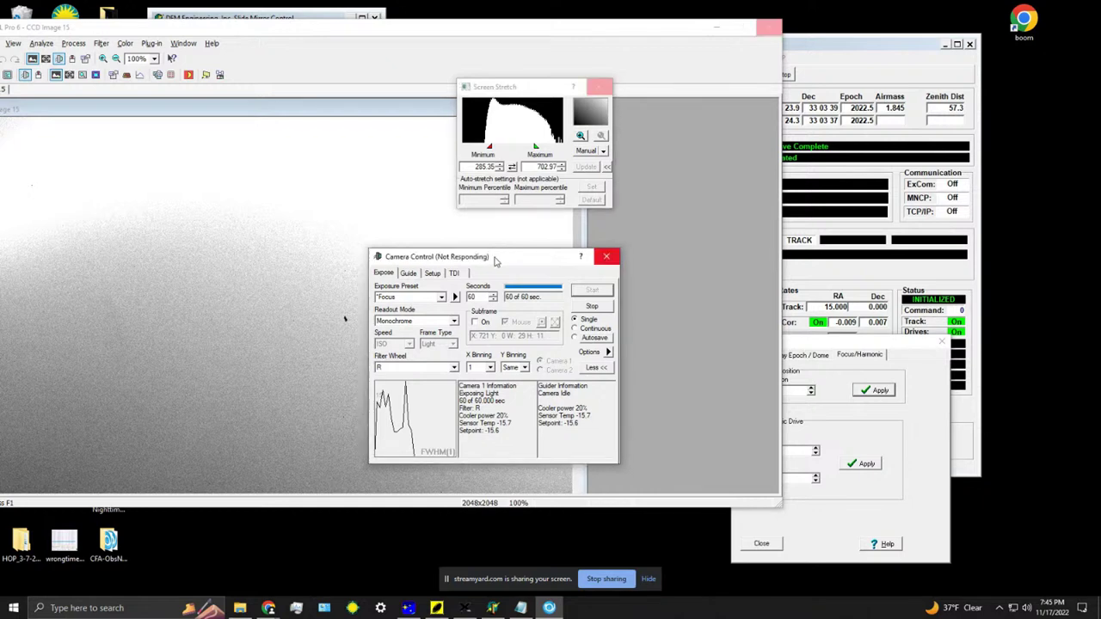
{"action": "mouse_move", "coordinate": [467, 148]}
{"action": "left_mouse_down"}
{"action": "mouse_move", "coordinate": [482, 148]}
{"action": "mouse_move", "coordinate": [465, 149]}
{"action": "left_mouse_up"}
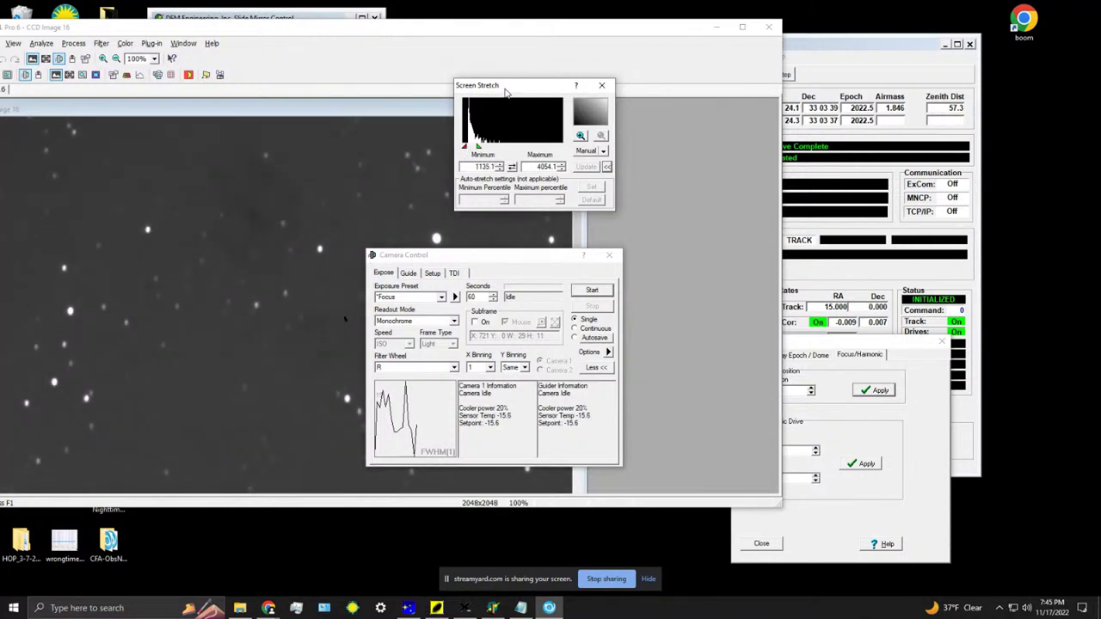
- Move the Screen Stretch and Camera Control windows off the image and reduce it to about 30% to view the ring-shaped nebula
{"action": "left_click_drag", "start_coordinate": [505, 92], "coordinate": [757, 57]}
{"action": "left_click_drag", "start_coordinate": [501, 255], "coordinate": [819, 230]}
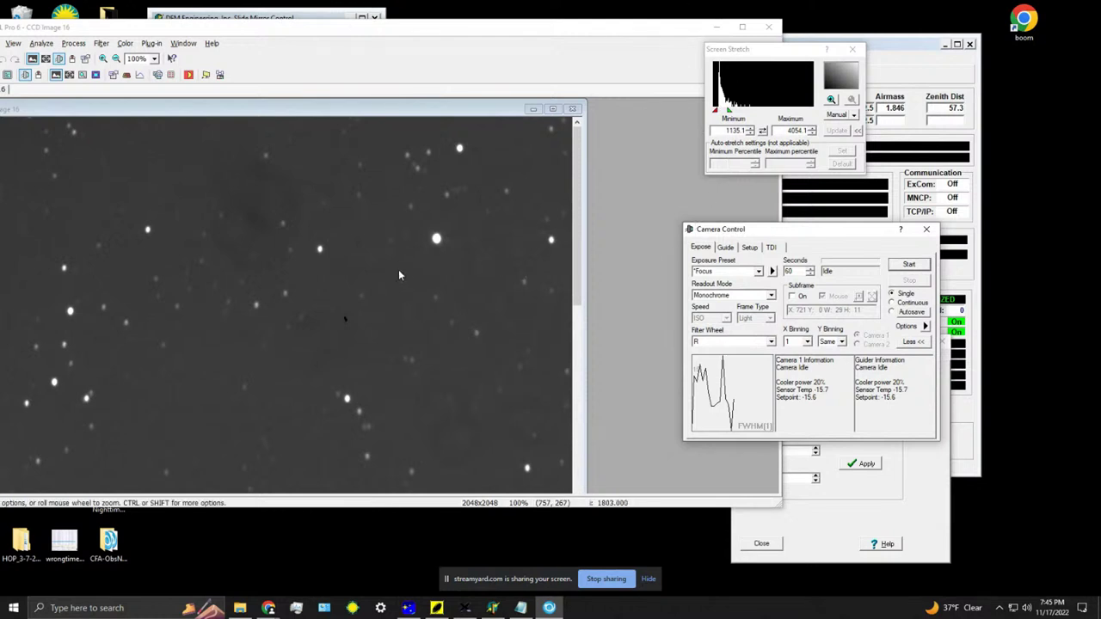
{"action": "scroll", "coordinate": [398, 275], "scroll_direction": "down", "scroll_amount": 3}
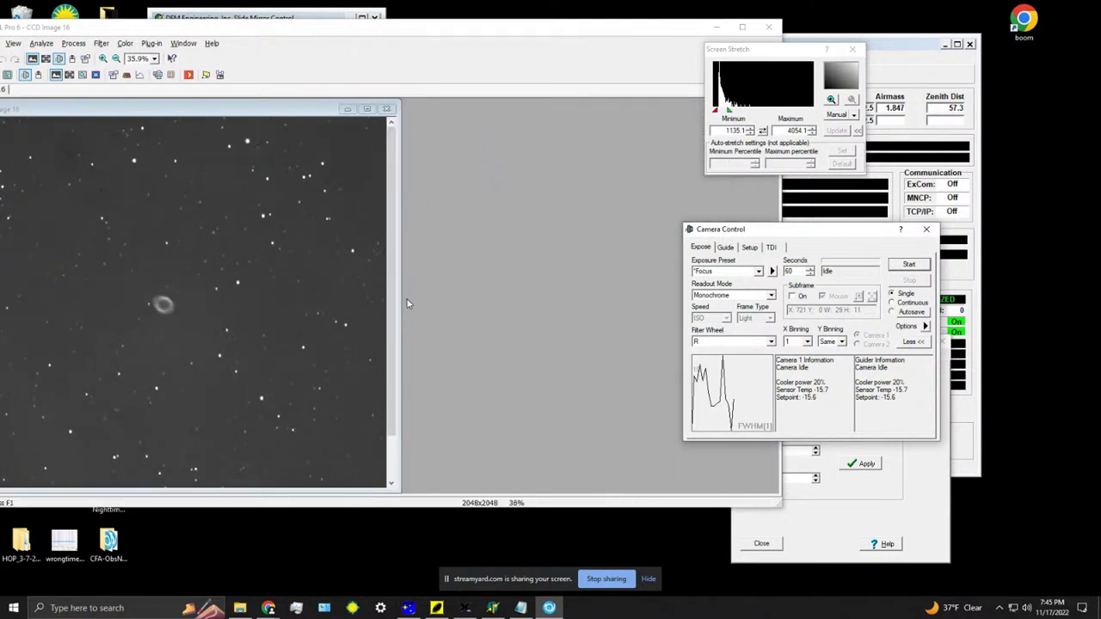
{"action": "scroll", "coordinate": [395, 292], "scroll_direction": "down", "scroll_amount": 1}
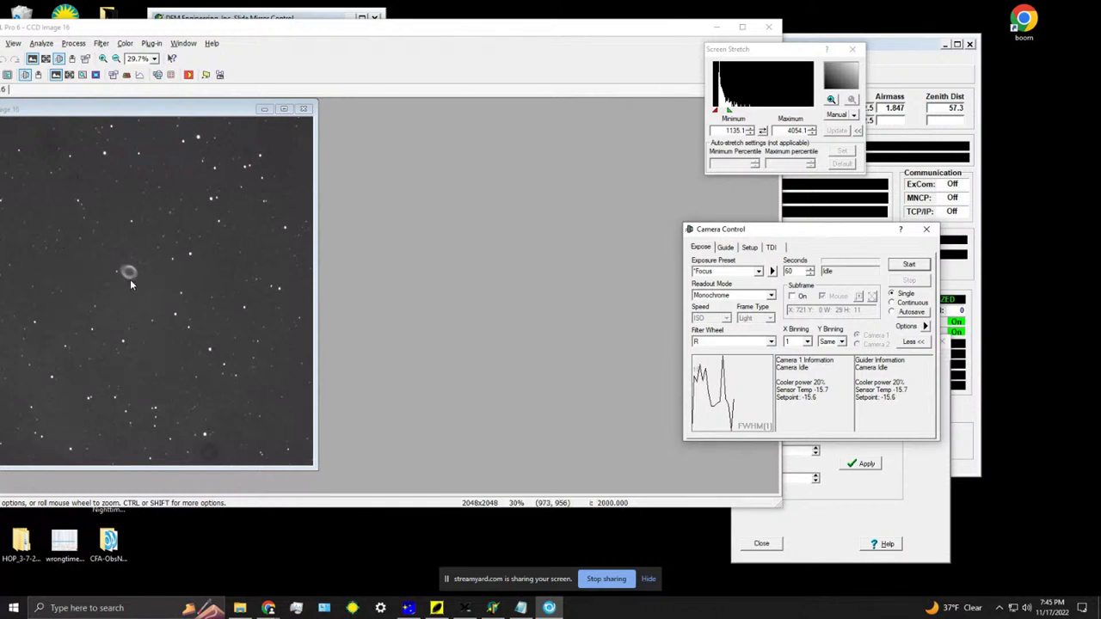
- Enlarge the R-filter image to about 167% around the ring-shaped nebula, with the Camera Control window moved clear of it
{"action": "scroll", "coordinate": [129, 278], "scroll_direction": "up", "scroll_amount": 5}
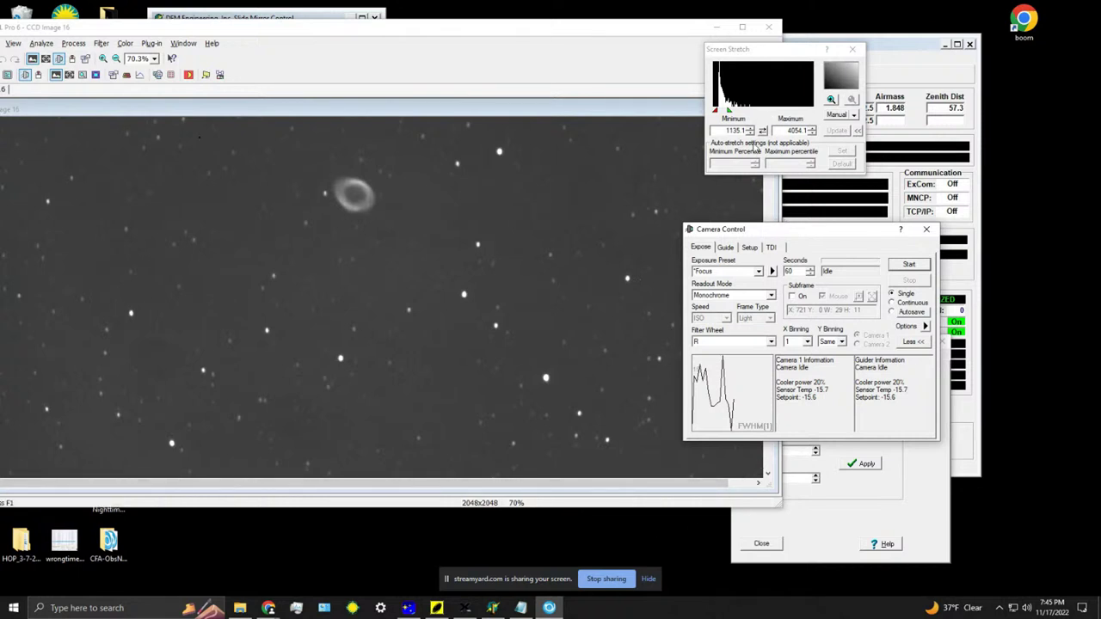
{"action": "left_click_drag", "start_coordinate": [757, 231], "coordinate": [860, 314]}
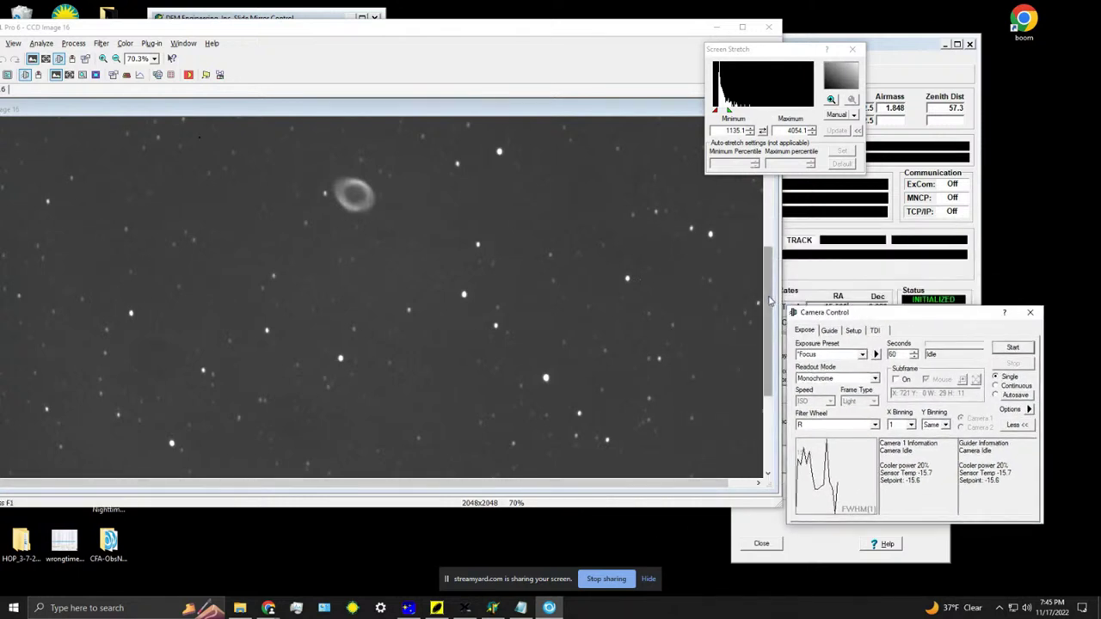
{"action": "scroll", "coordinate": [770, 260], "scroll_direction": "up", "scroll_amount": 2}
{"action": "scroll", "coordinate": [770, 259], "scroll_direction": "up", "scroll_amount": 1}
{"action": "scroll", "coordinate": [276, 370], "scroll_direction": "up", "scroll_amount": 3}
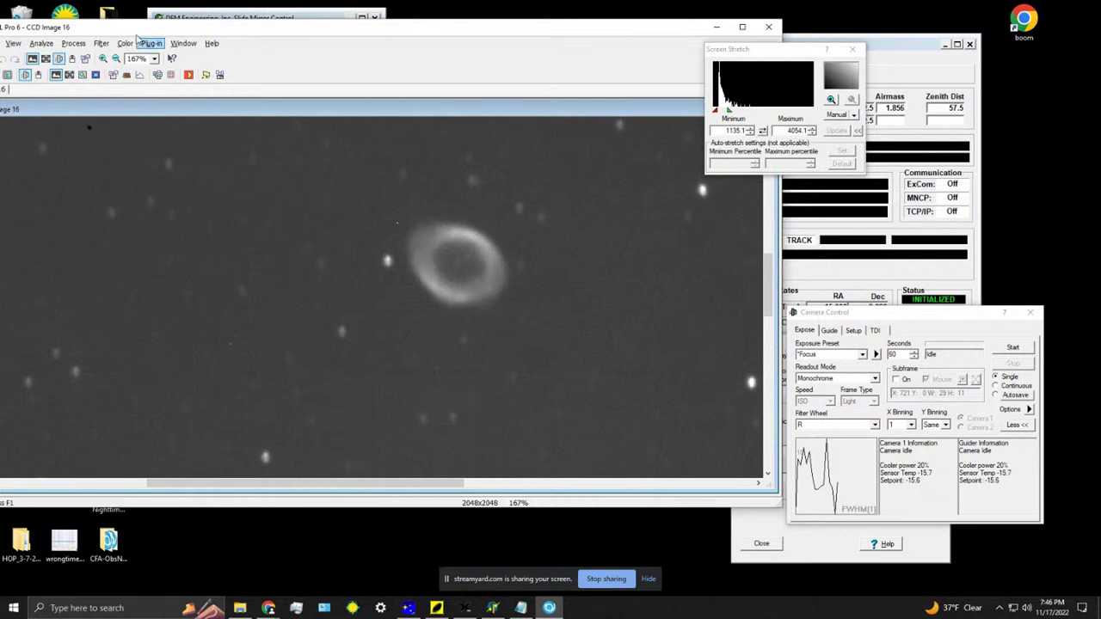
- Bring the MaxIm DL window fully into view and save the R-filter image as RingR1.fit in the CFA-ObsNight folder
{"action": "left_click_drag", "start_coordinate": [134, 26], "coordinate": [193, 31]}
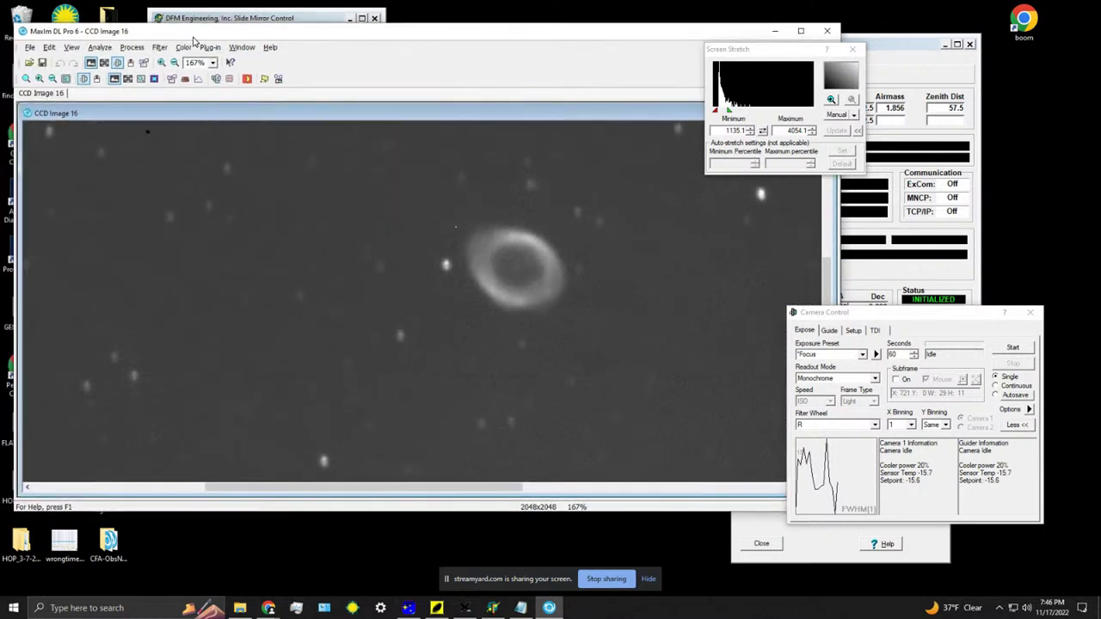
{"action": "left_click", "coordinate": [30, 46]}
{"action": "left_click", "coordinate": [54, 146]}
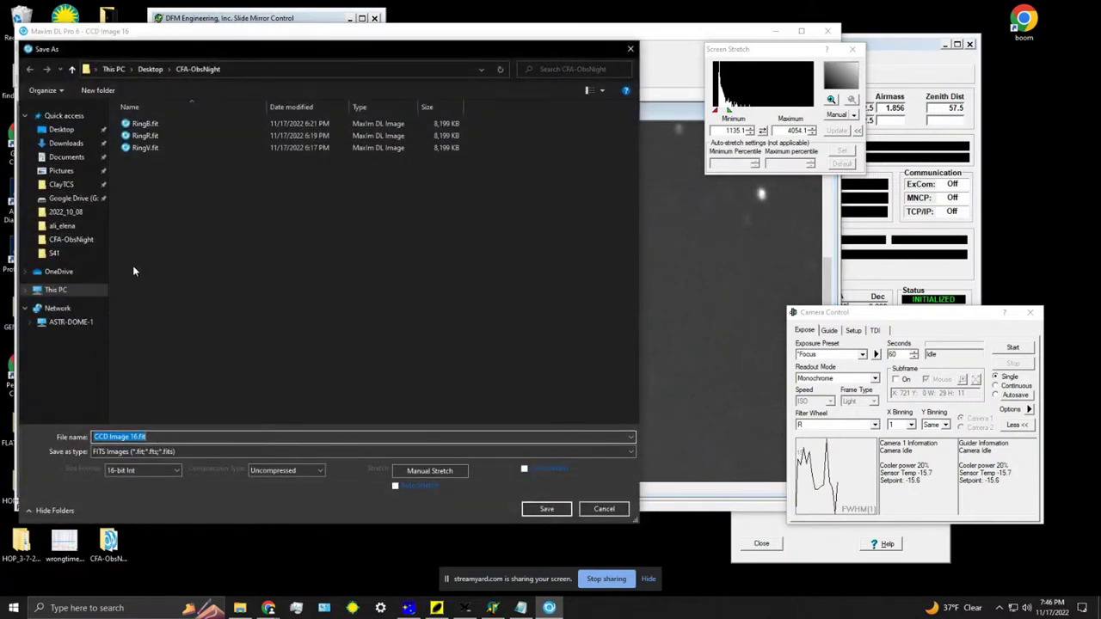
{"action": "left_click", "coordinate": [144, 135]}
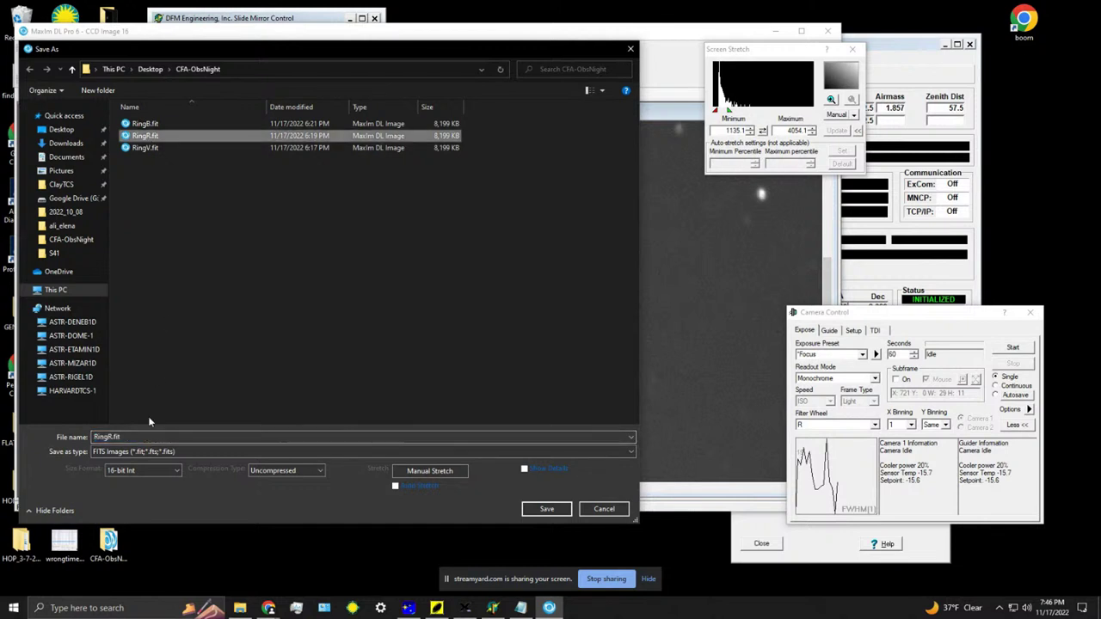
{"action": "left_click", "coordinate": [107, 438]}
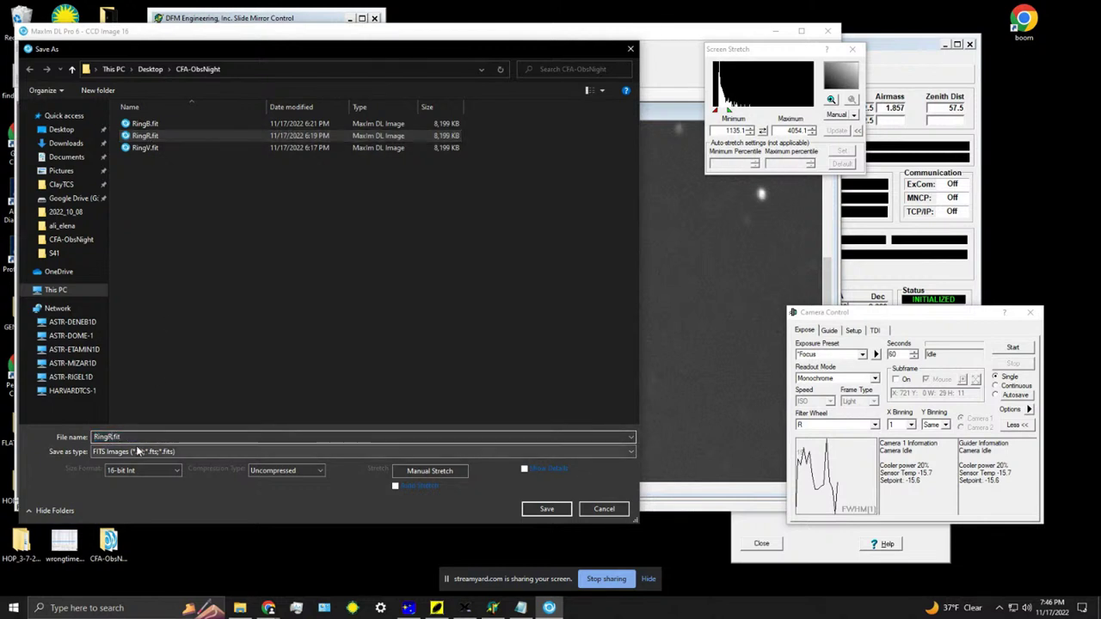
{"action": "type", "text": "1"}
{"action": "key", "text": "Return"}
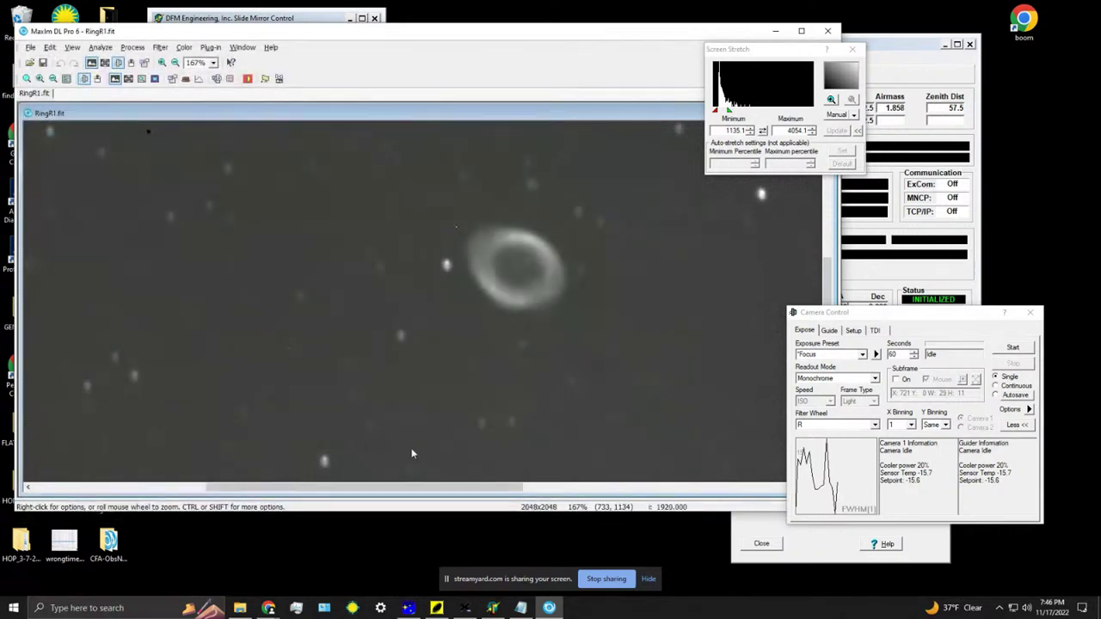
- Reposition the Camera Control window over MaxIm DL and take a 60-second exposure of the nebula through the V filter
{"action": "scroll", "coordinate": [550, 217], "scroll_direction": "down", "scroll_amount": 2}
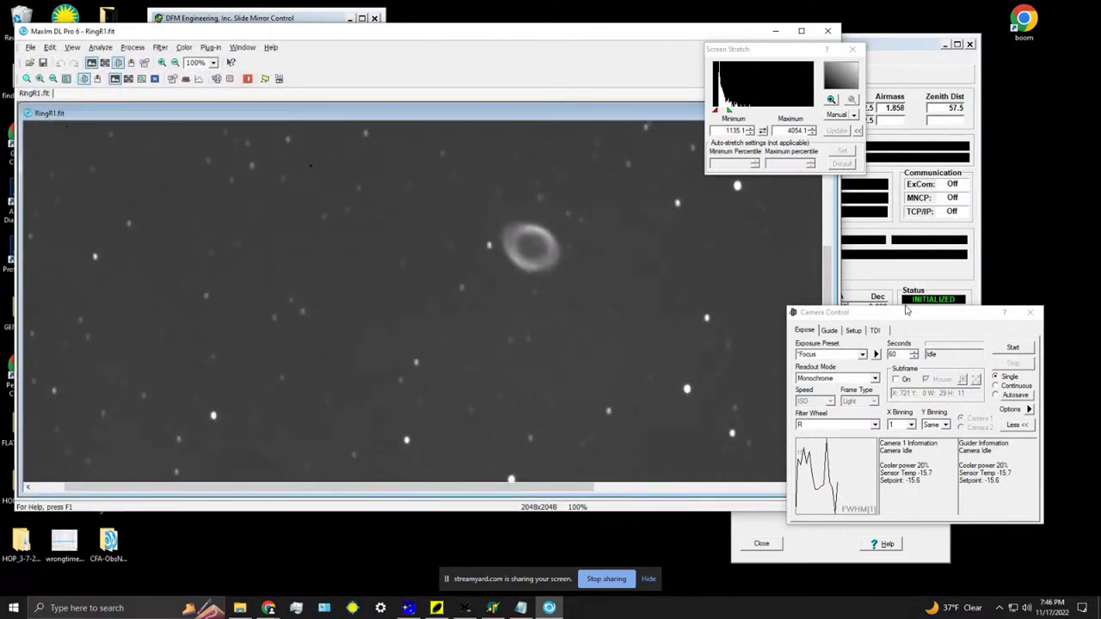
{"action": "left_click_drag", "start_coordinate": [905, 309], "coordinate": [684, 243]}
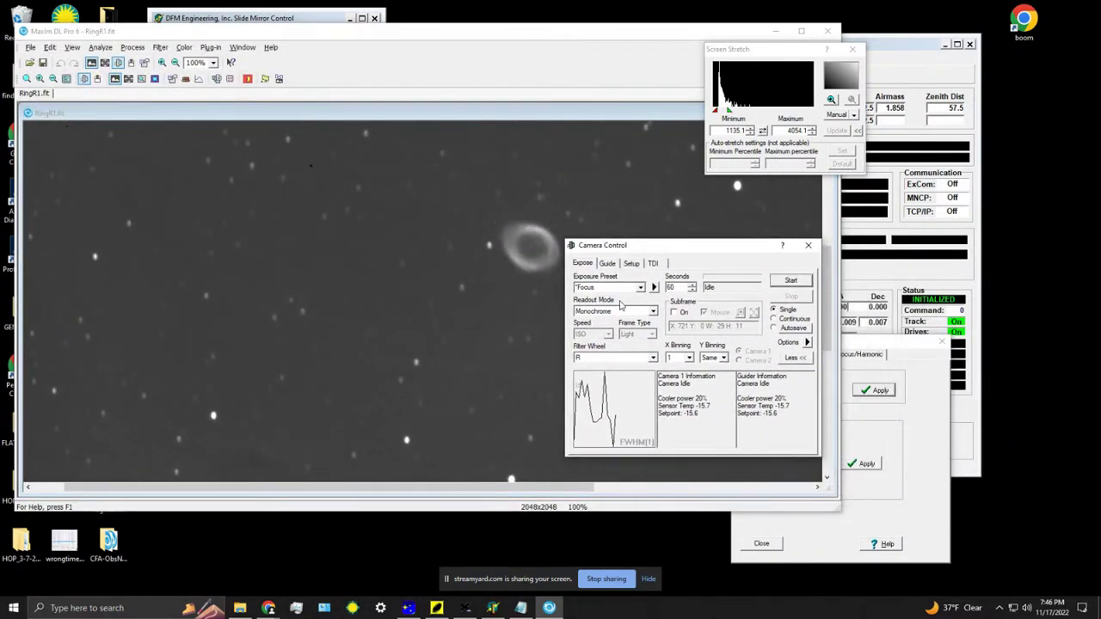
{"action": "left_click", "coordinate": [617, 357]}
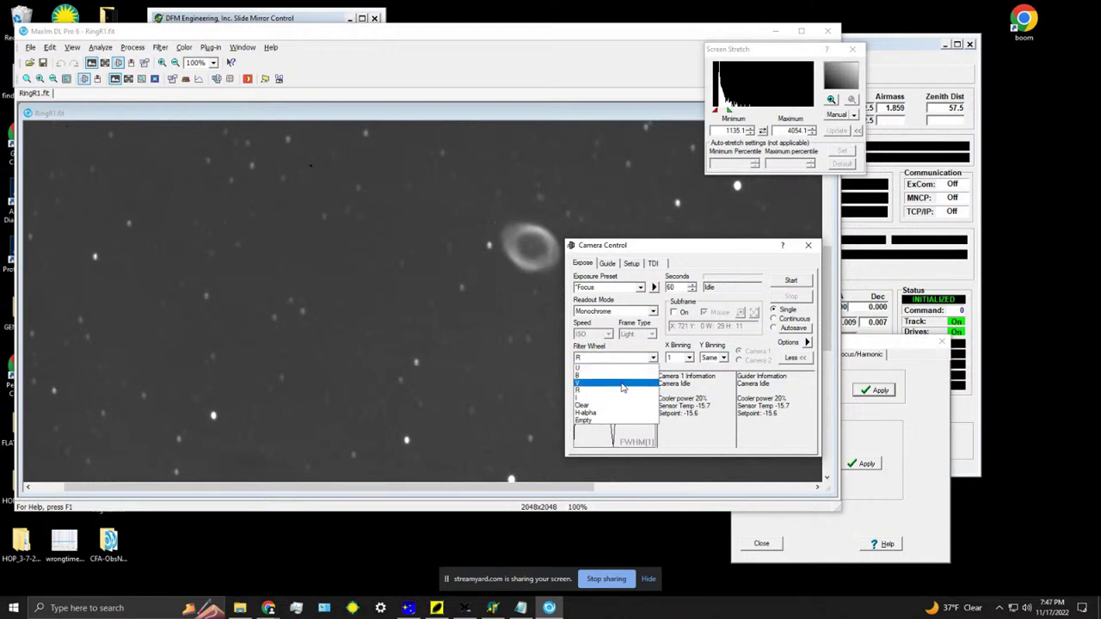
{"action": "left_click", "coordinate": [623, 383]}
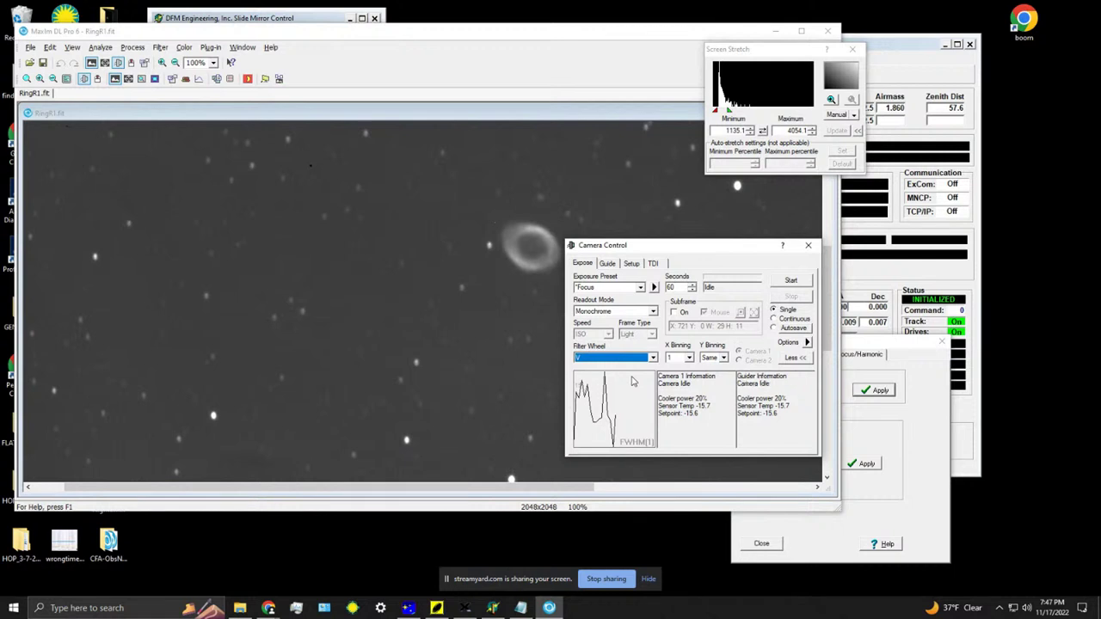
{"action": "left_click", "coordinate": [793, 283]}
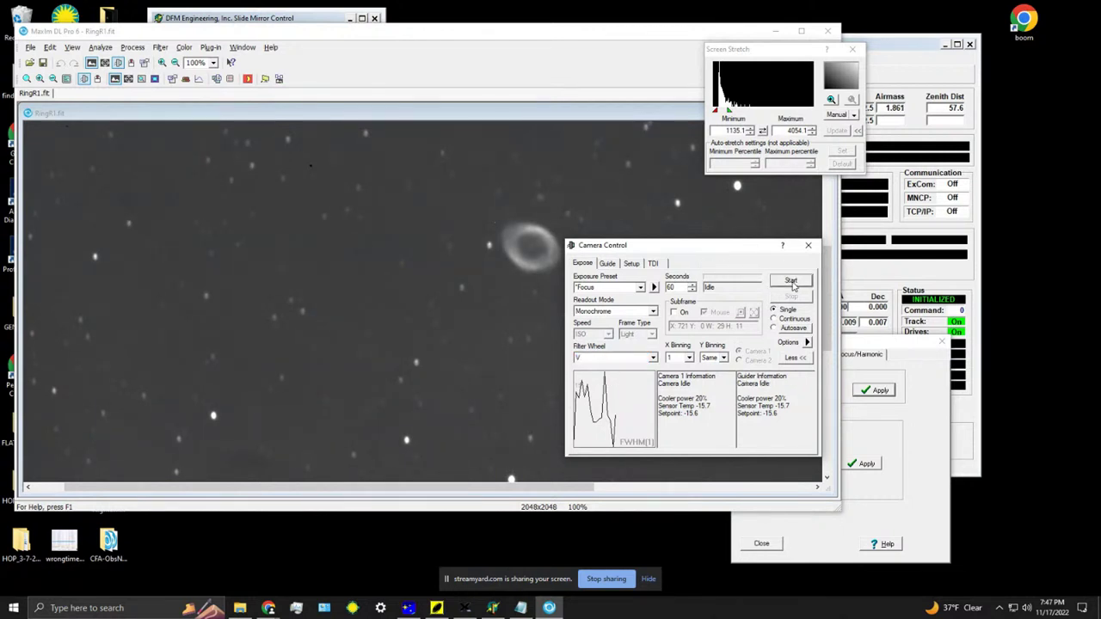
{"action": "scroll", "coordinate": [401, 234], "scroll_direction": "down", "scroll_amount": 1}
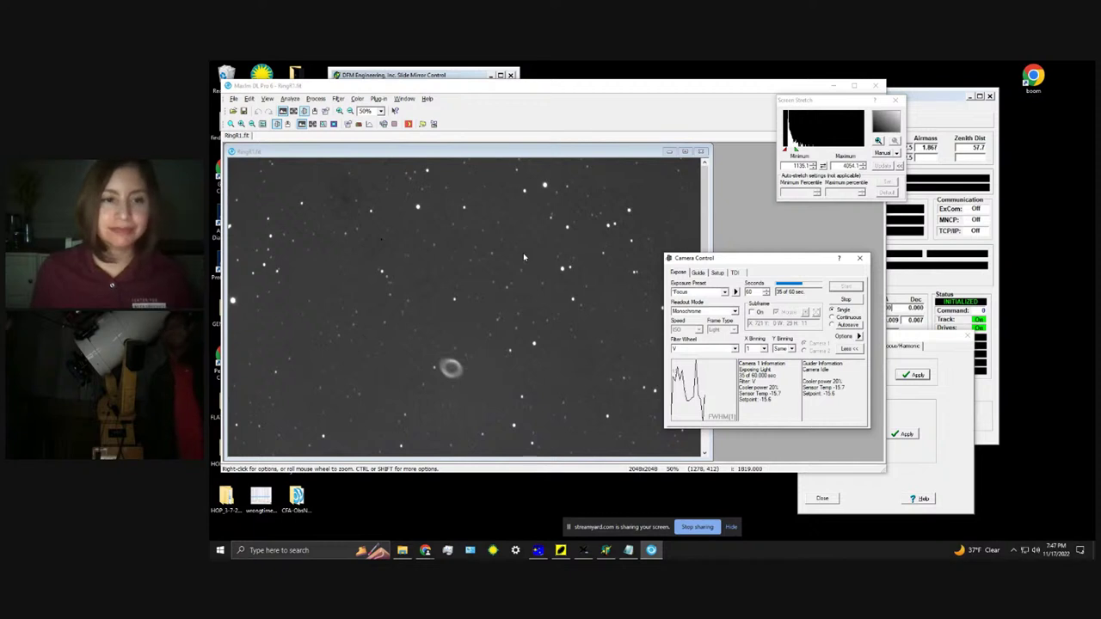
{"action": "scroll", "coordinate": [362, 379], "scroll_direction": "down", "scroll_amount": 1}
{"action": "scroll", "coordinate": [361, 379], "scroll_direction": "down", "scroll_amount": 1}
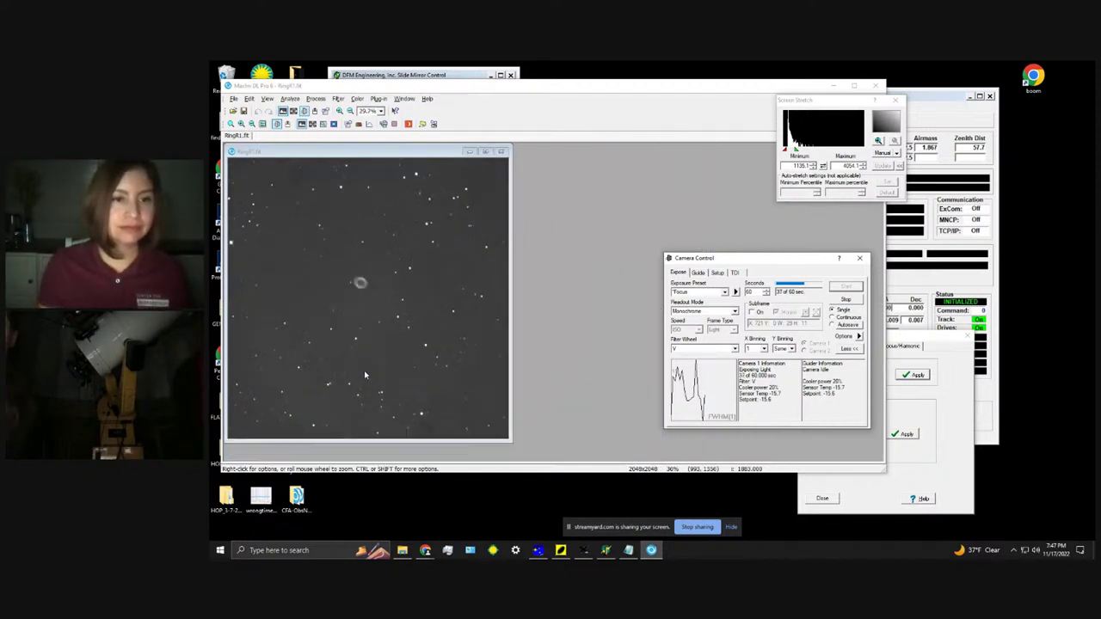
{"action": "scroll", "coordinate": [366, 374], "scroll_direction": "up", "scroll_amount": 2}
{"action": "scroll", "coordinate": [370, 368], "scroll_direction": "down", "scroll_amount": 1}
{"action": "scroll", "coordinate": [374, 362], "scroll_direction": "up", "scroll_amount": 2}
{"action": "scroll", "coordinate": [373, 362], "scroll_direction": "down", "scroll_amount": 1}
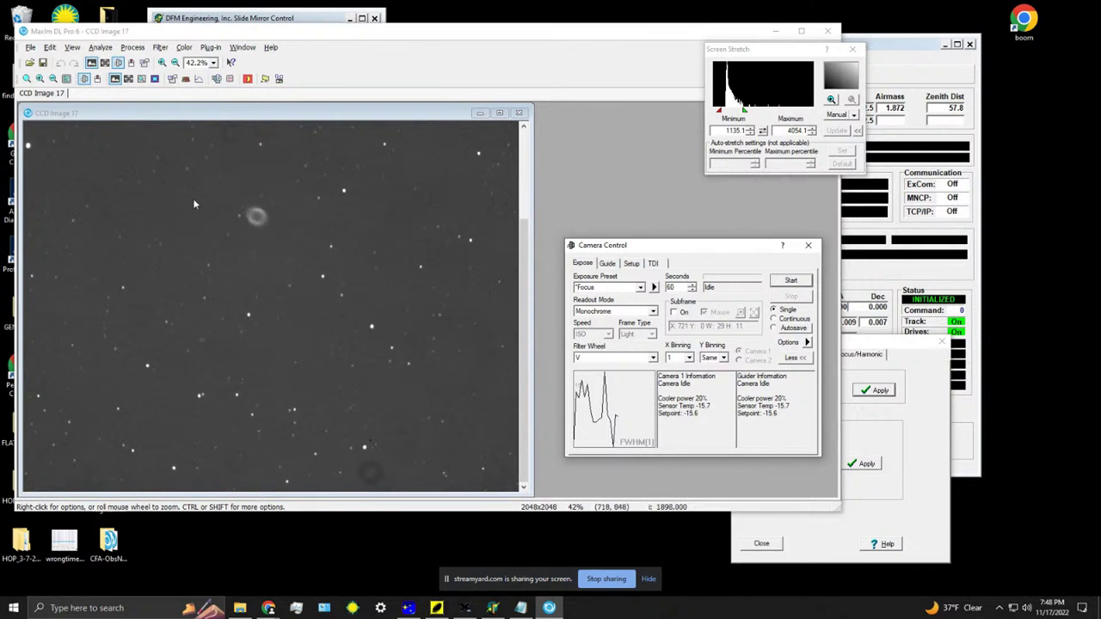
- Save the V-filter image as RingV1.fit in the CFA-ObsNight folder
{"action": "left_click", "coordinate": [31, 47]}
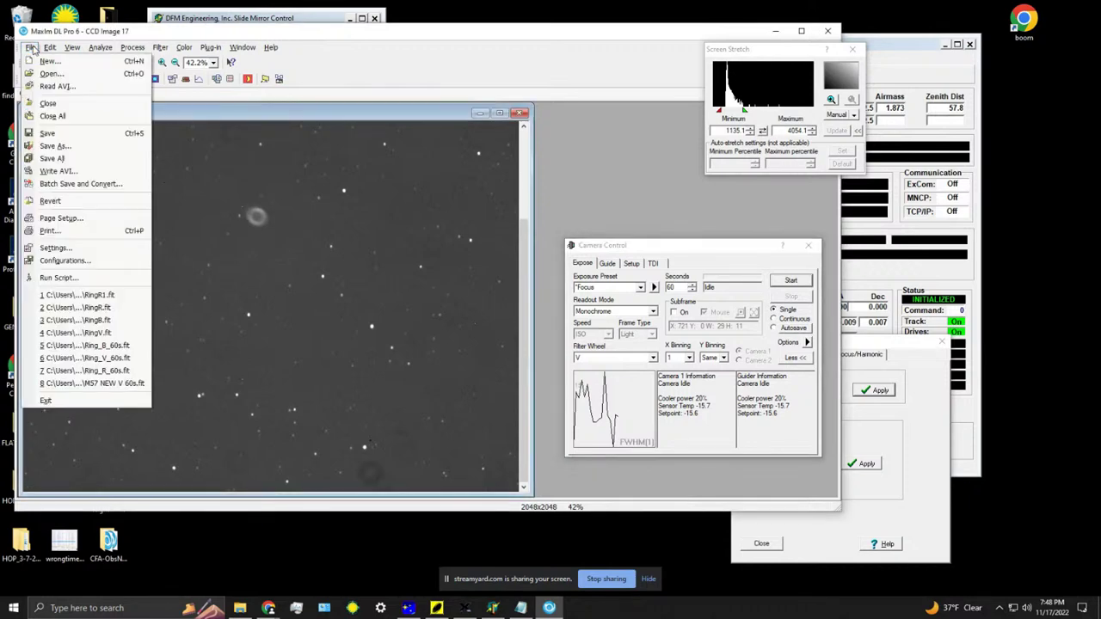
{"action": "left_click", "coordinate": [52, 145]}
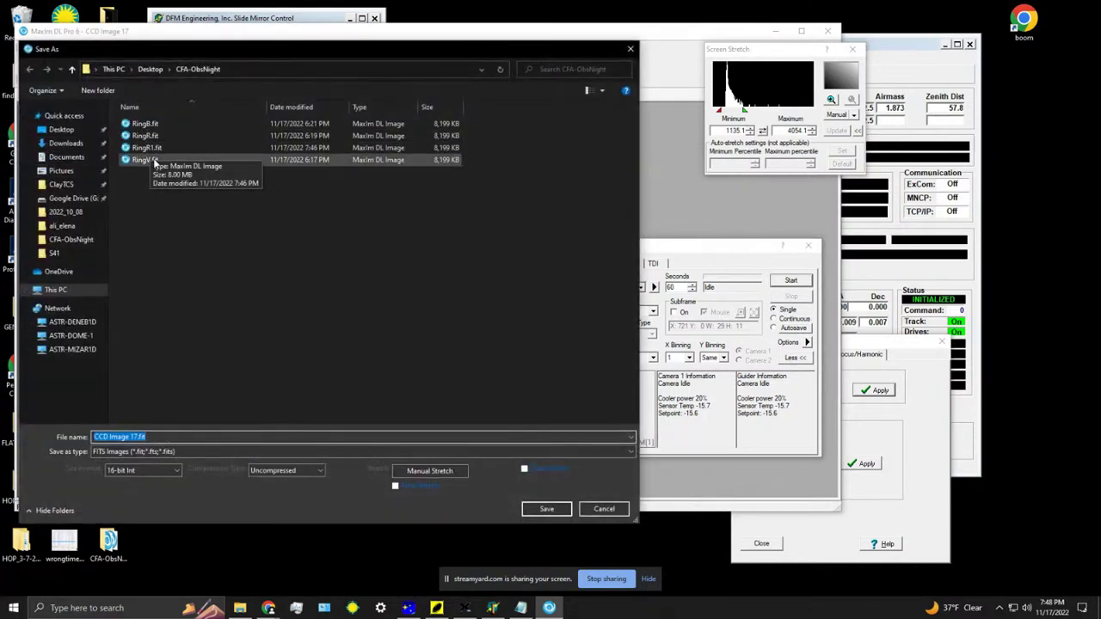
{"action": "left_click", "coordinate": [143, 160]}
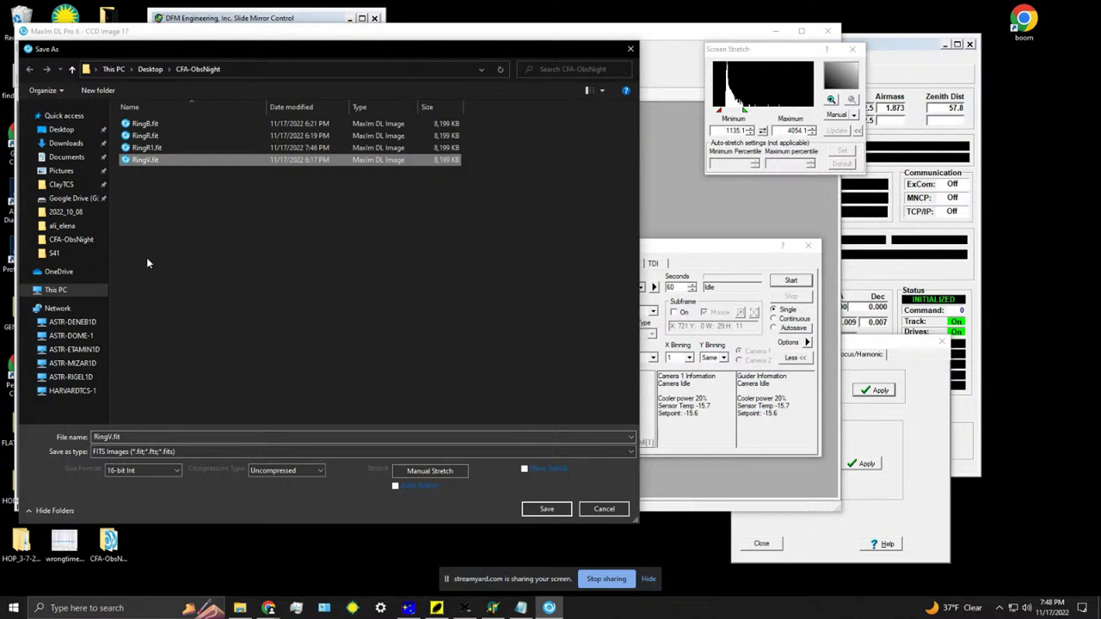
{"action": "double_click", "coordinate": [110, 437]}
{"action": "left_click", "coordinate": [110, 437]}
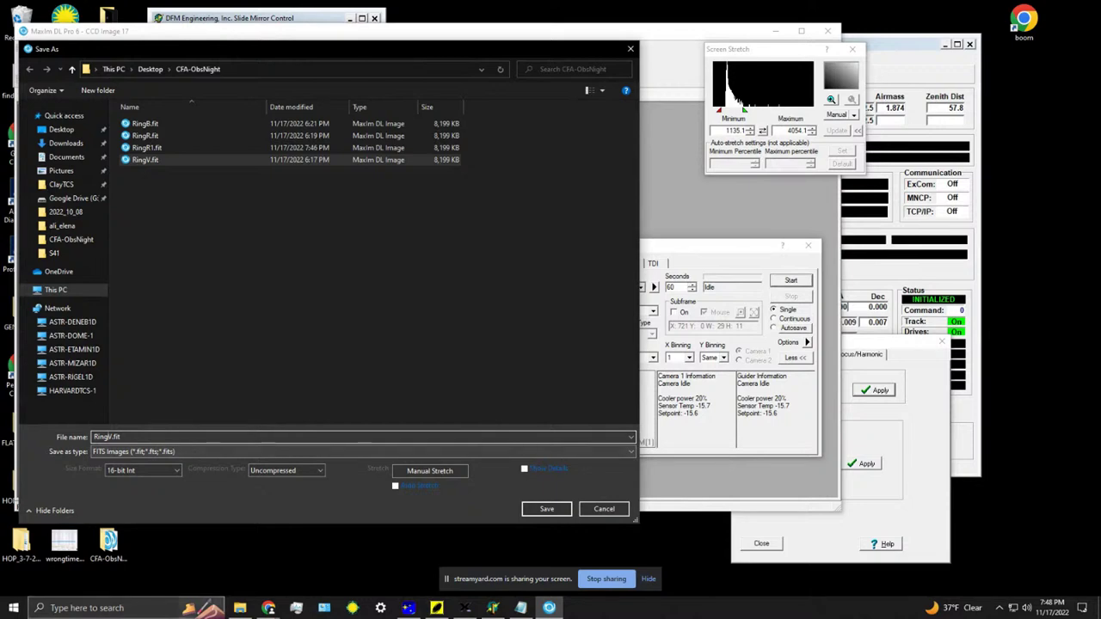
{"action": "left_click", "coordinate": [103, 608]}
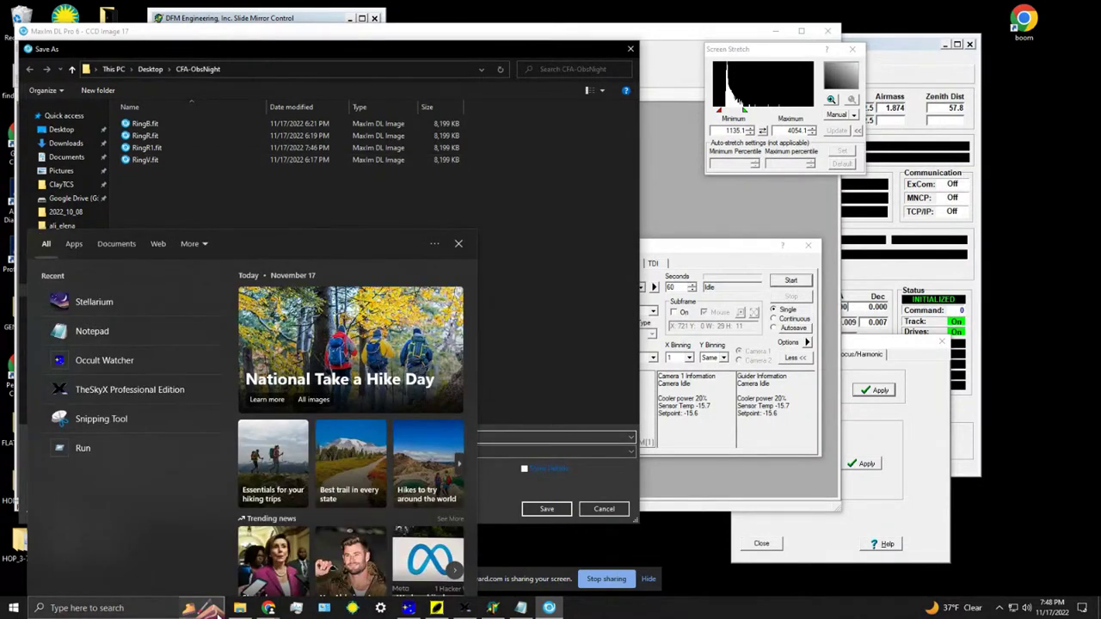
{"action": "left_click", "coordinate": [301, 197]}
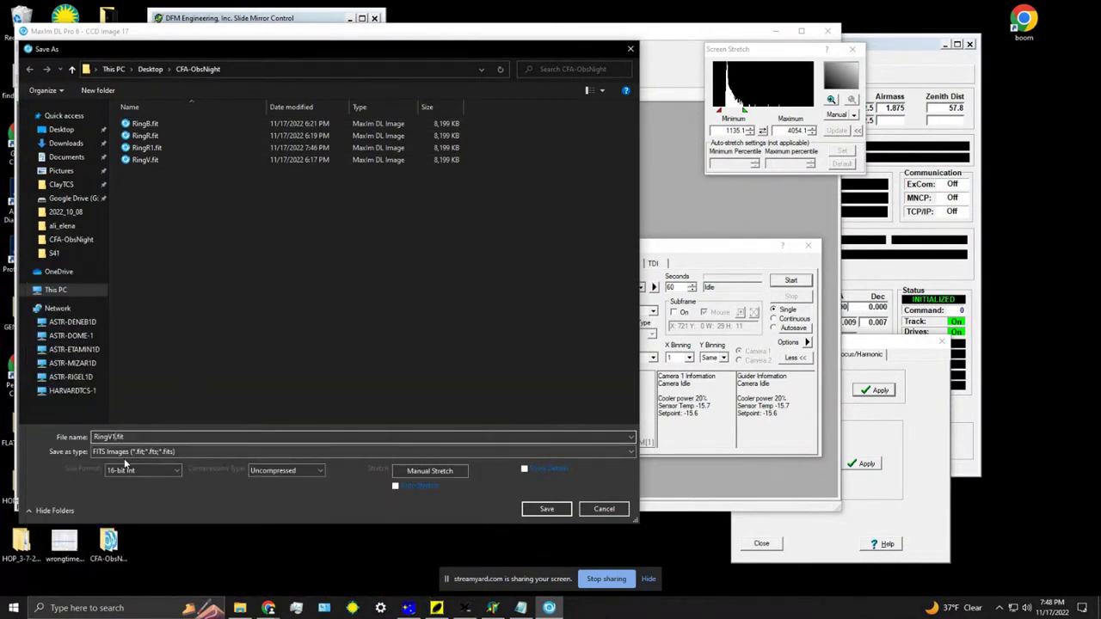
{"action": "key", "text": "Return"}
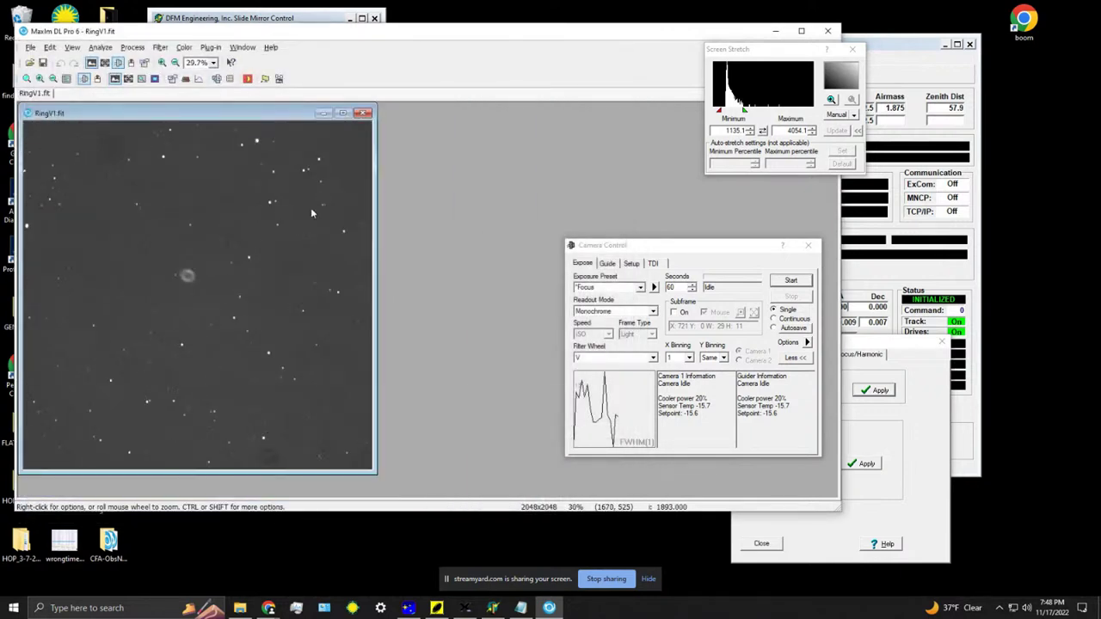
- Take a 60-second B-filter exposure and stretch the image with a minimum of 749.55 and a maximum of 2135.1
{"action": "left_click", "coordinate": [657, 359]}
{"action": "left_click", "coordinate": [654, 375]}
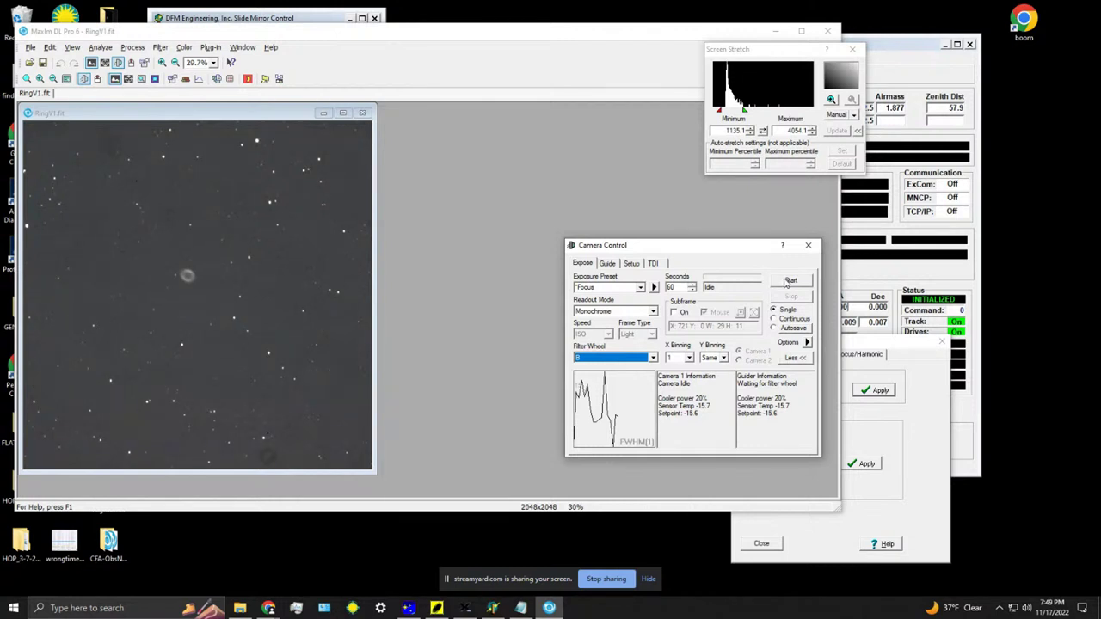
{"action": "left_click", "coordinate": [787, 283]}
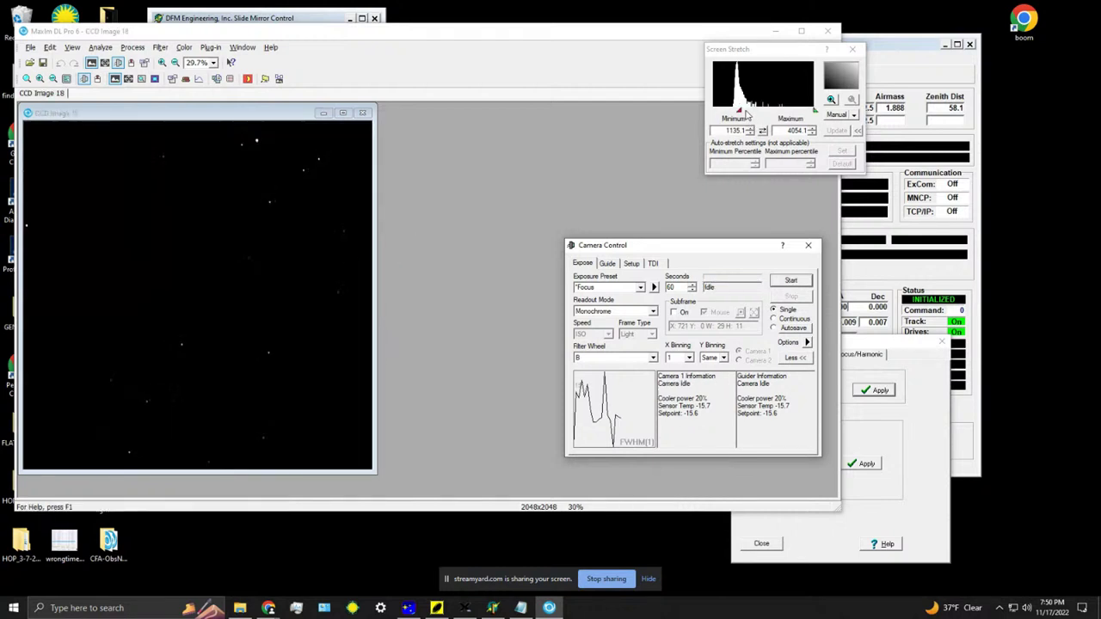
{"action": "left_click", "coordinate": [740, 115]}
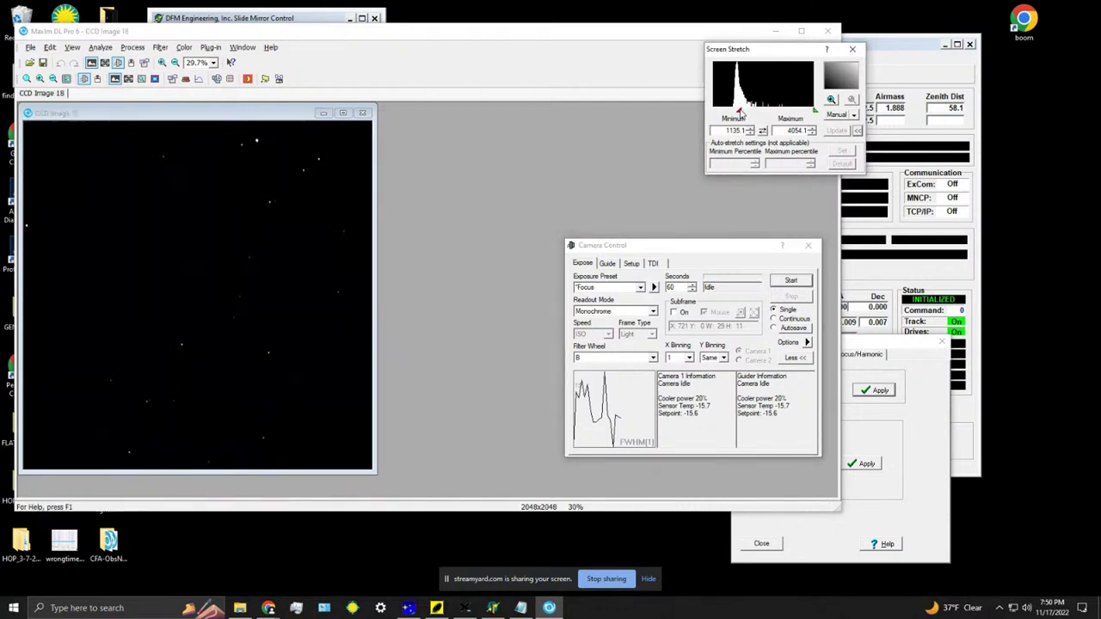
{"action": "left_click_drag", "start_coordinate": [740, 115], "coordinate": [735, 111]}
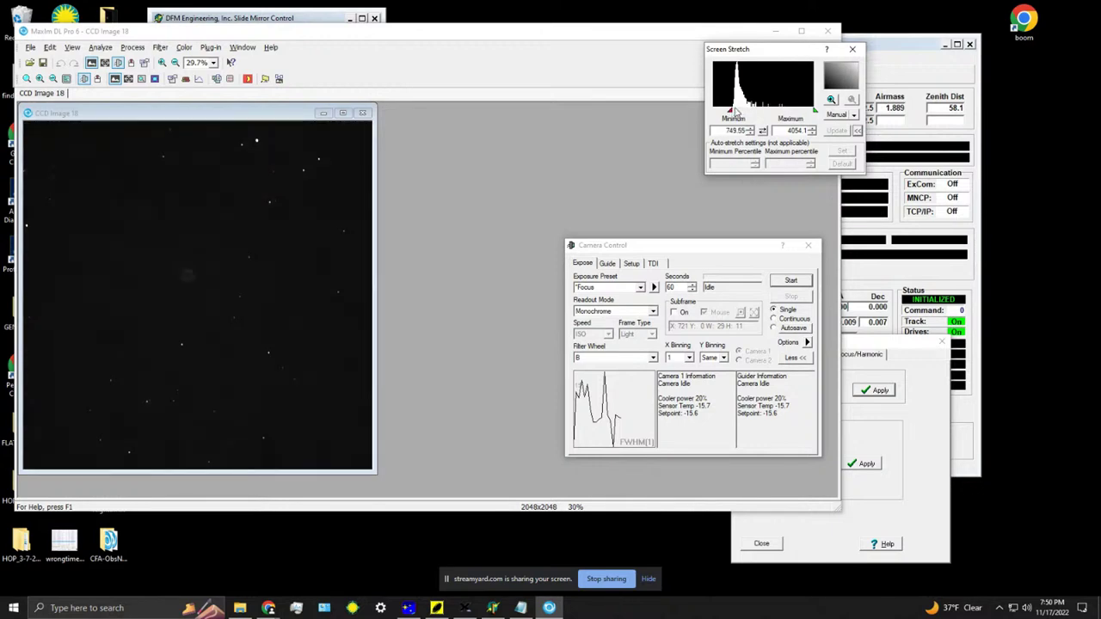
{"action": "mouse_move", "coordinate": [814, 111]}
{"action": "left_mouse_down"}
{"action": "mouse_move", "coordinate": [745, 114]}
{"action": "mouse_move", "coordinate": [771, 110]}
{"action": "left_mouse_up"}
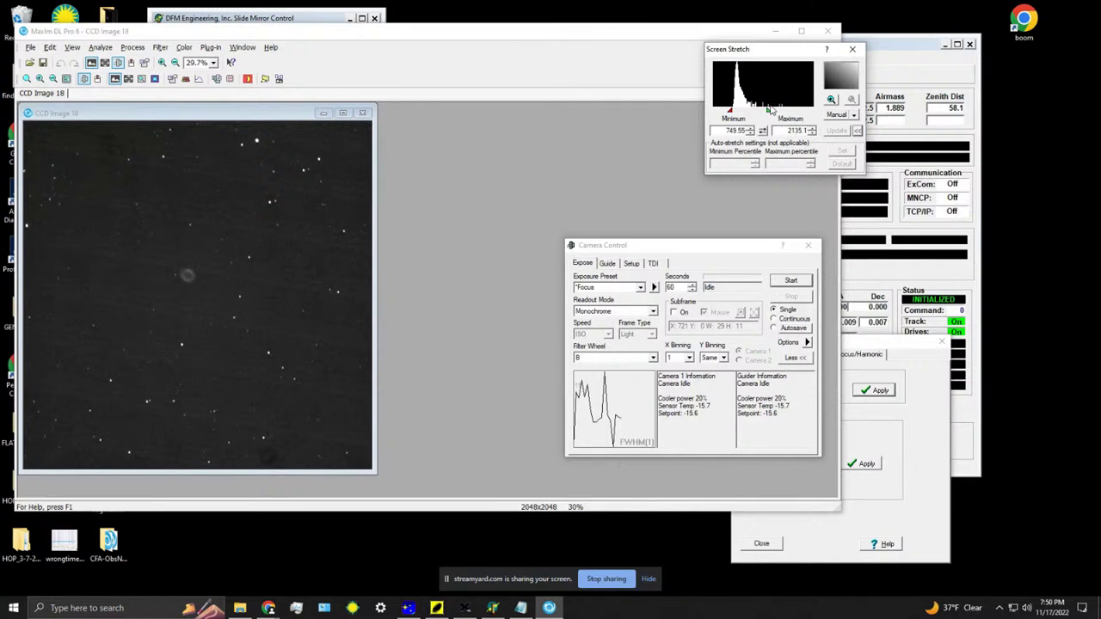
- Enlarge the B-filter image to about 334% to examine the ring-shaped nebula up close
{"action": "scroll", "coordinate": [211, 272], "scroll_direction": "up", "scroll_amount": 3}
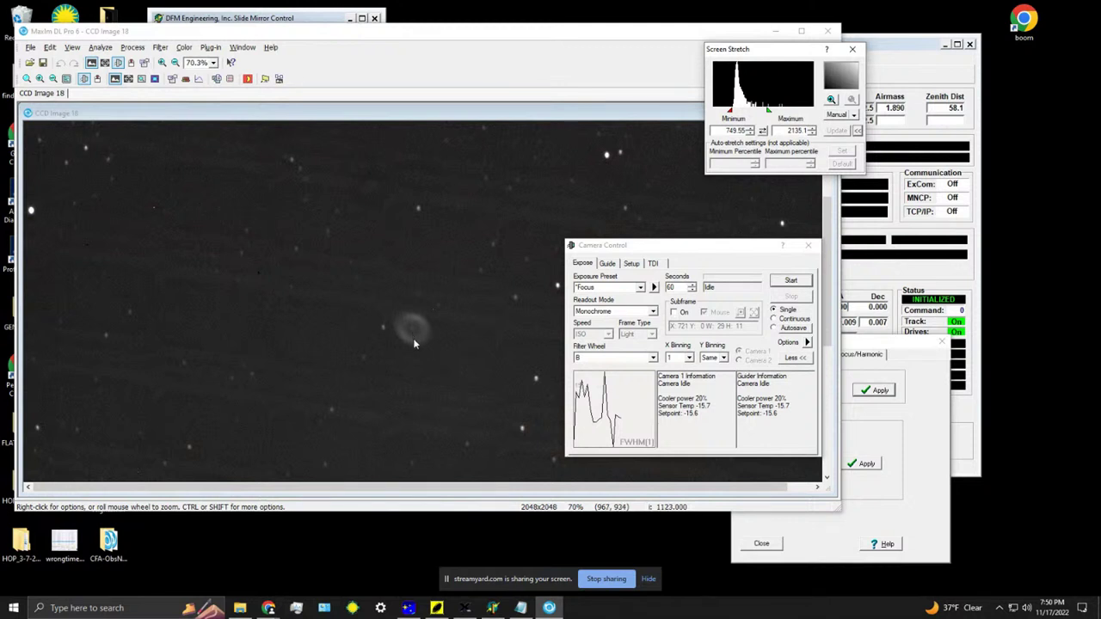
{"action": "scroll", "coordinate": [415, 342], "scroll_direction": "up", "scroll_amount": 6}
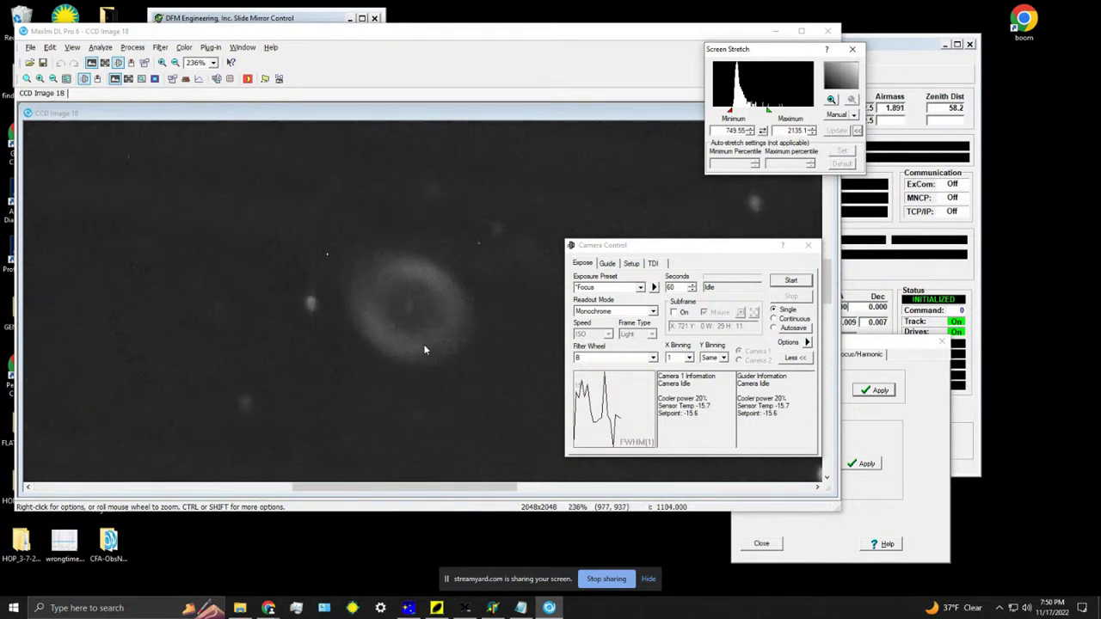
{"action": "scroll", "coordinate": [424, 350], "scroll_direction": "up", "scroll_amount": 2}
{"action": "left_click_drag", "start_coordinate": [405, 291], "coordinate": [410, 313]}
{"action": "left_click", "coordinate": [411, 301]}
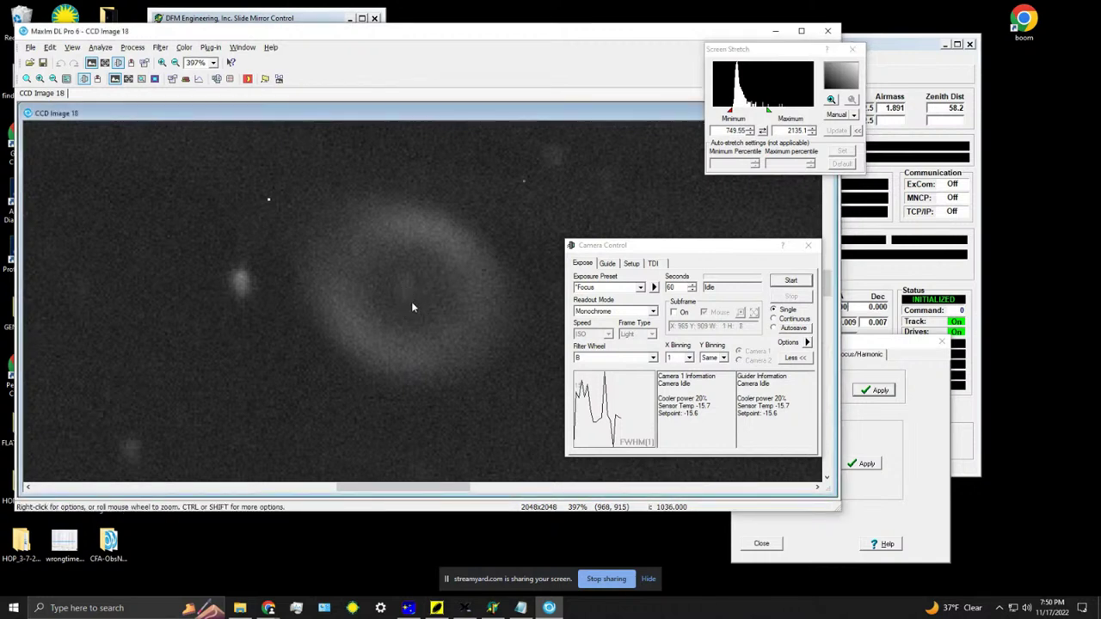
{"action": "scroll", "coordinate": [411, 302], "scroll_direction": "down", "scroll_amount": 1}
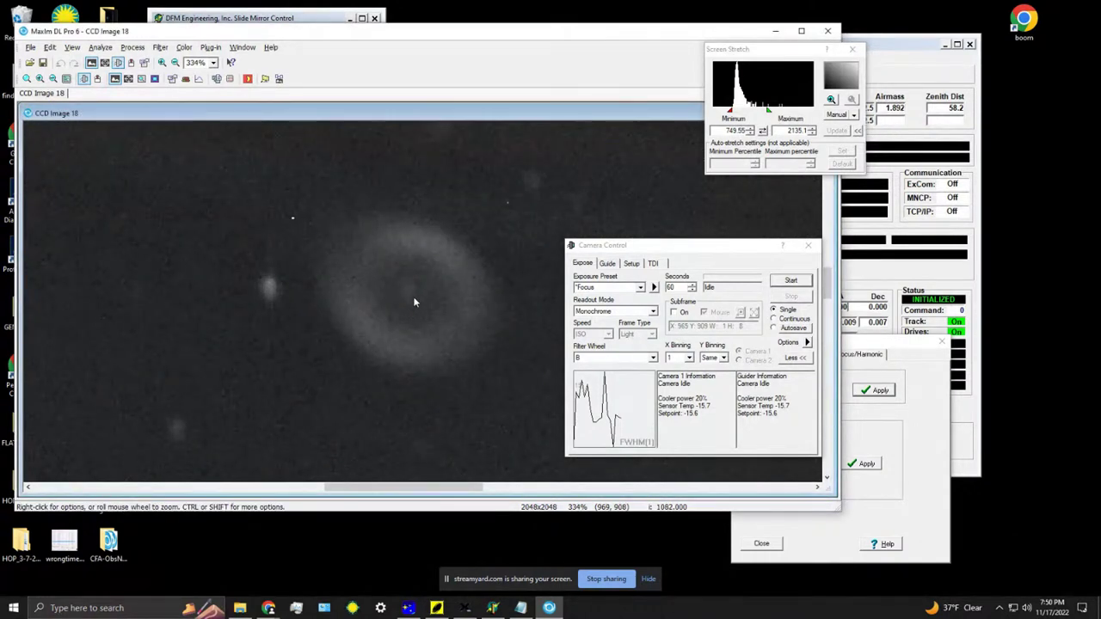
- Save the B-filter image as RingB1.fit in the CFA-ObsNight folder
{"action": "left_click", "coordinate": [30, 47]}
{"action": "left_click", "coordinate": [55, 146]}
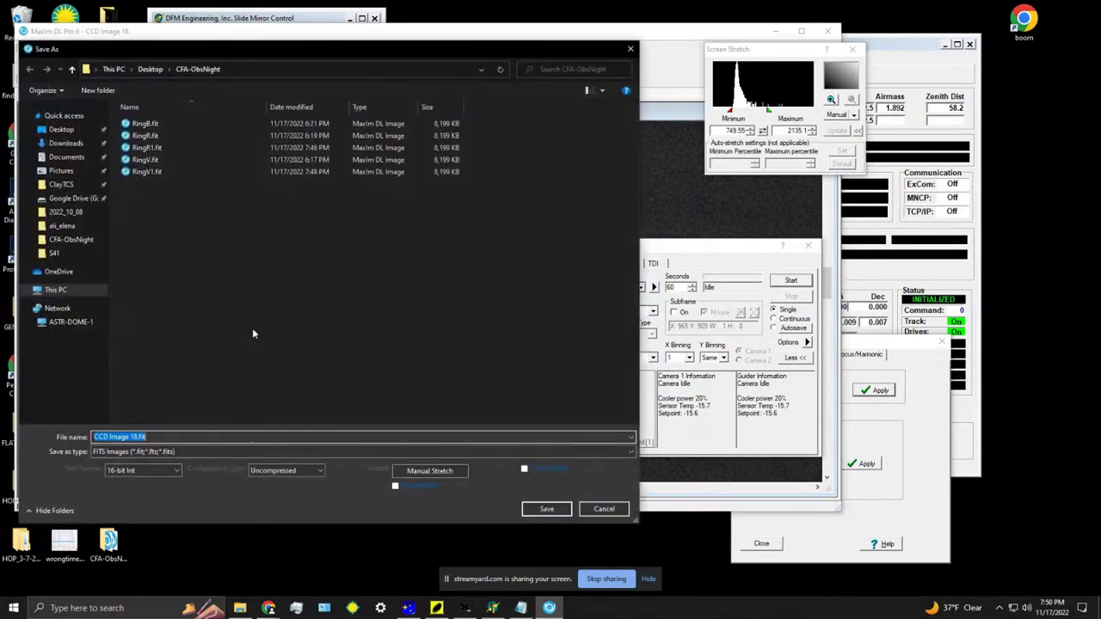
{"action": "left_click", "coordinate": [158, 123]}
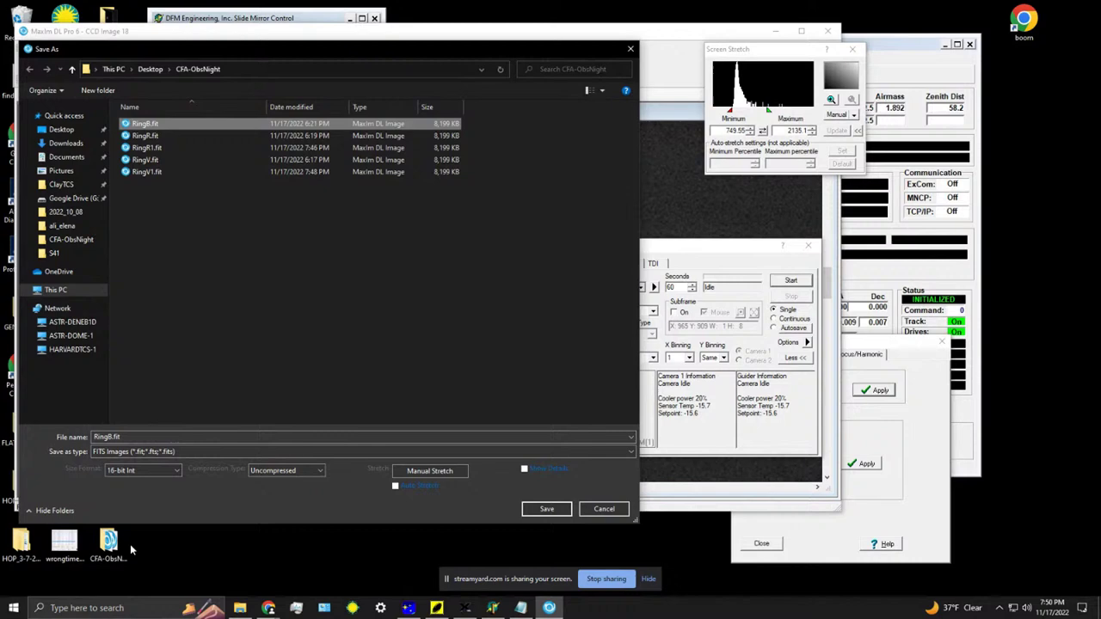
{"action": "double_click", "coordinate": [111, 436]}
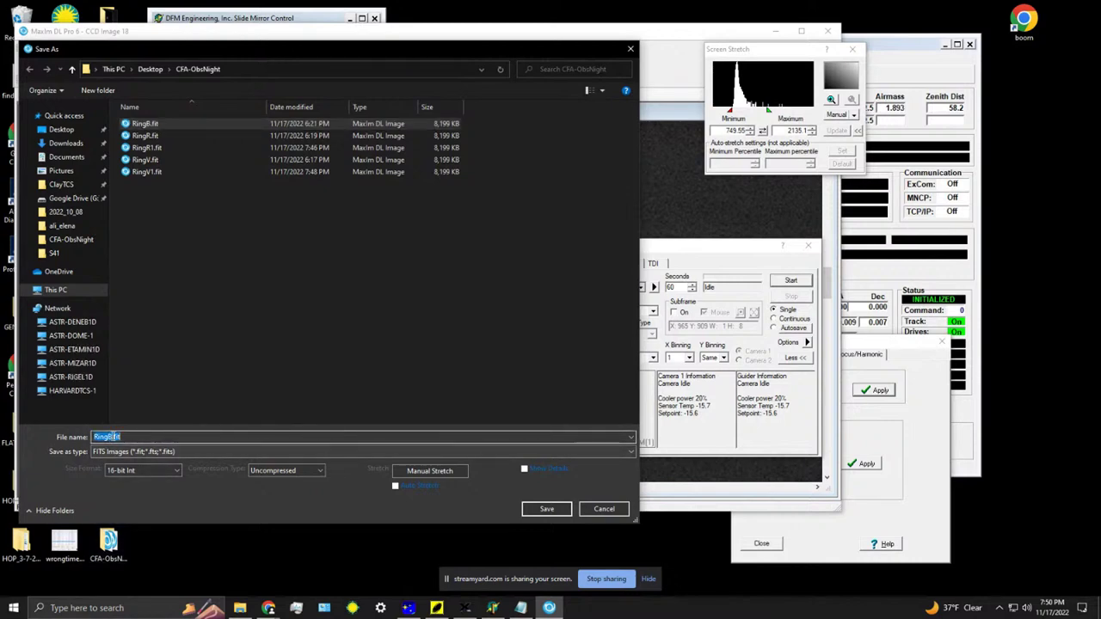
{"action": "left_click", "coordinate": [116, 436]}
{"action": "type", "text": "1"}
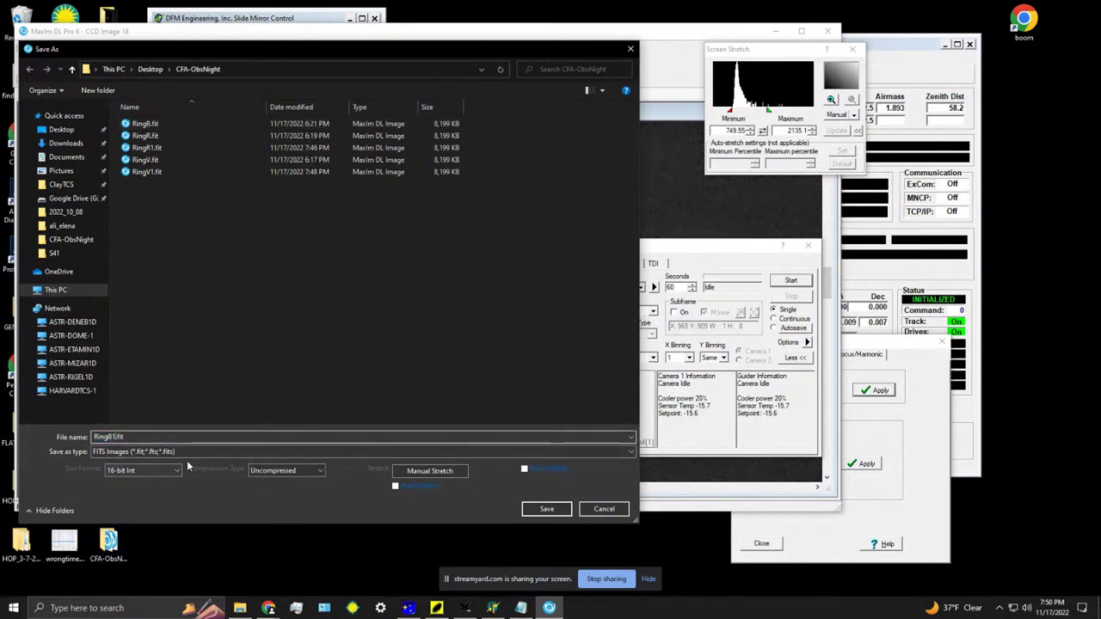
{"action": "key", "text": "Return"}
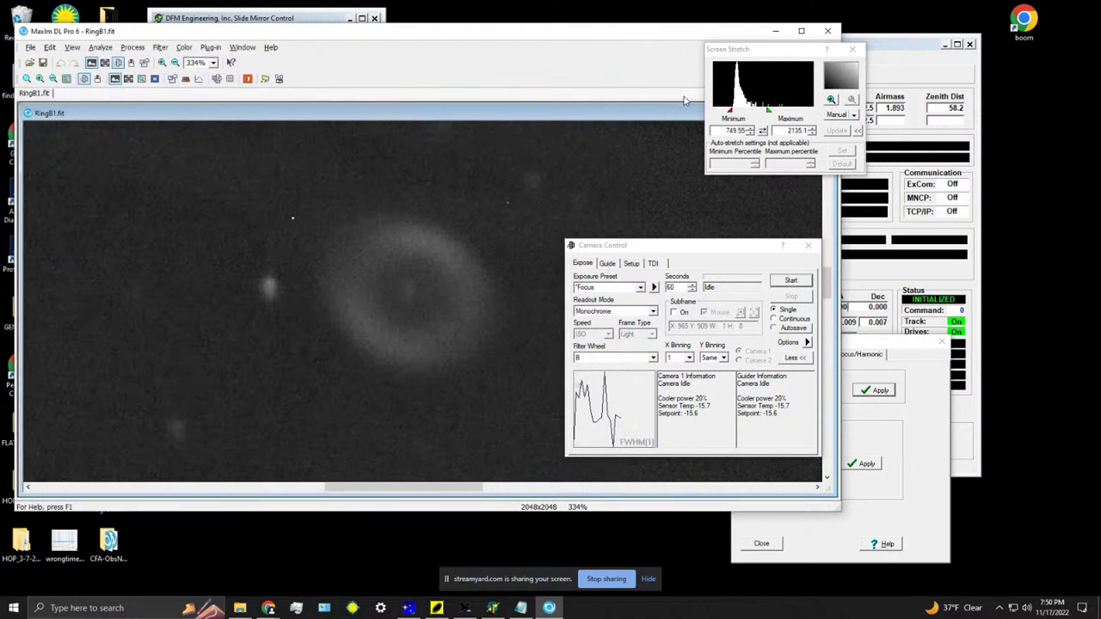
- Move the Screen Stretch window clear of the image and open RingR1.fit and RingV1.fit from the CFA-ObsNight folder
{"action": "left_click_drag", "start_coordinate": [774, 49], "coordinate": [994, 50]}
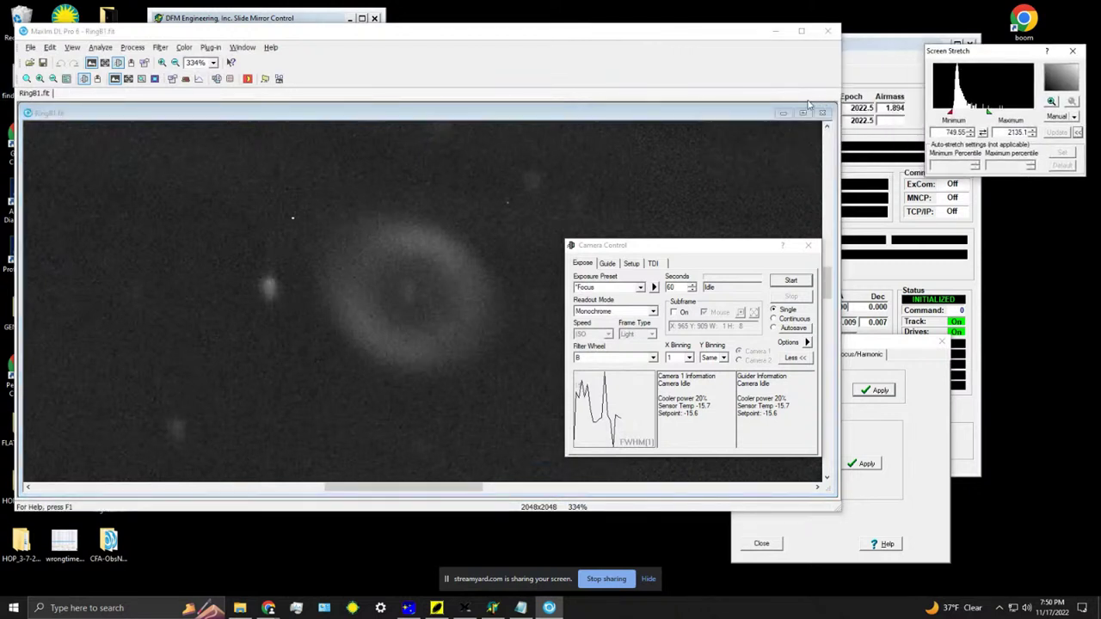
{"action": "left_click_drag", "start_coordinate": [678, 113], "coordinate": [403, 122]}
{"action": "left_click", "coordinate": [31, 47]}
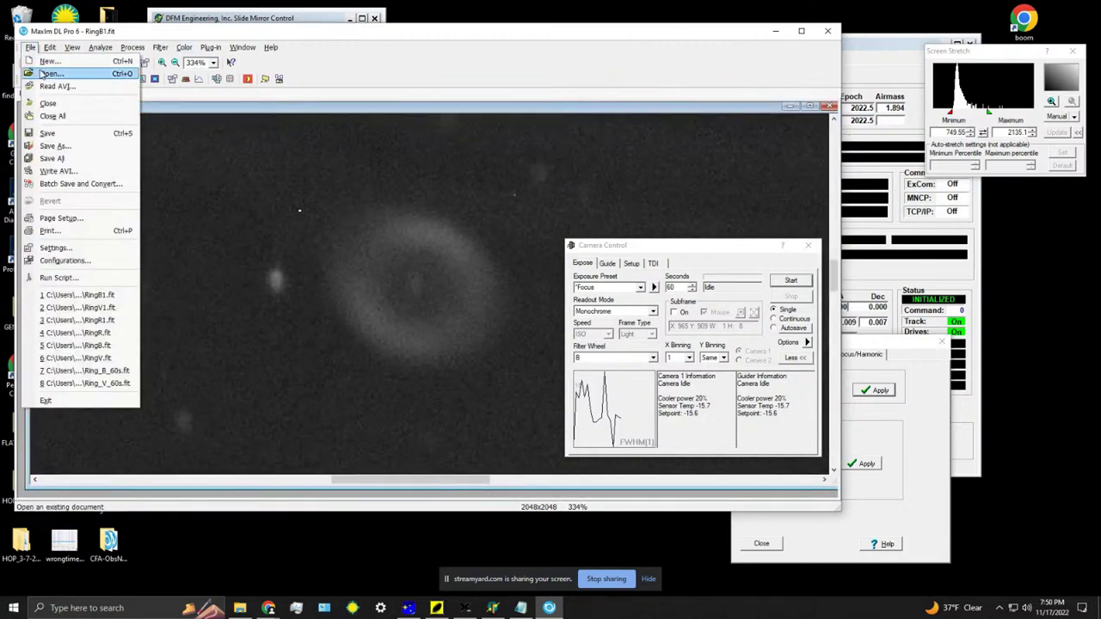
{"action": "left_click", "coordinate": [45, 75]}
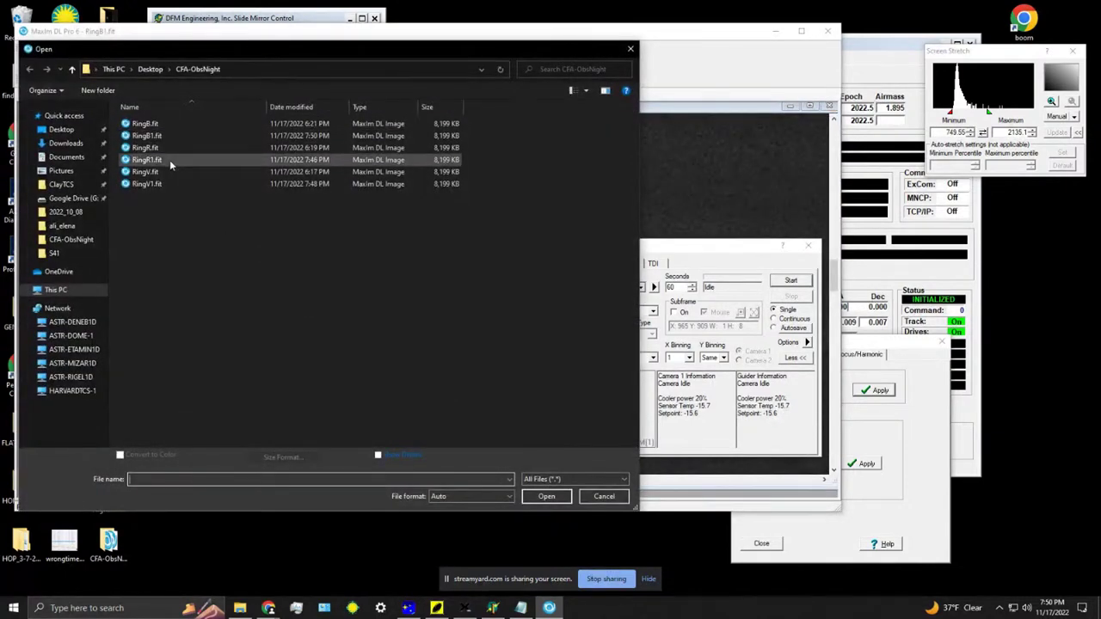
{"action": "left_click", "coordinate": [169, 160]}
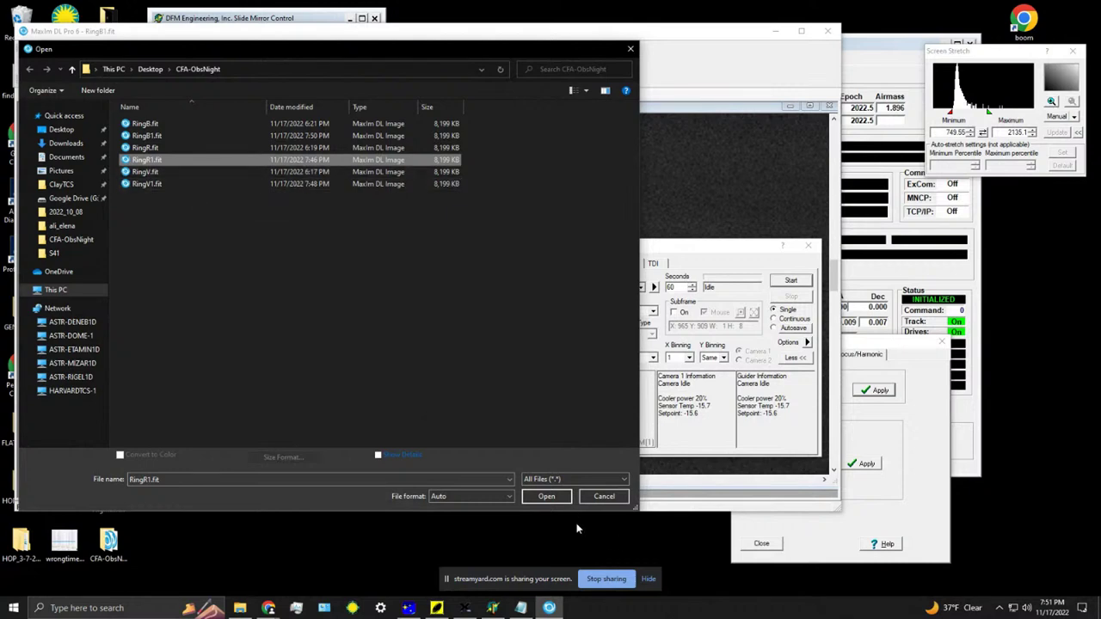
{"action": "left_click", "coordinate": [561, 501]}
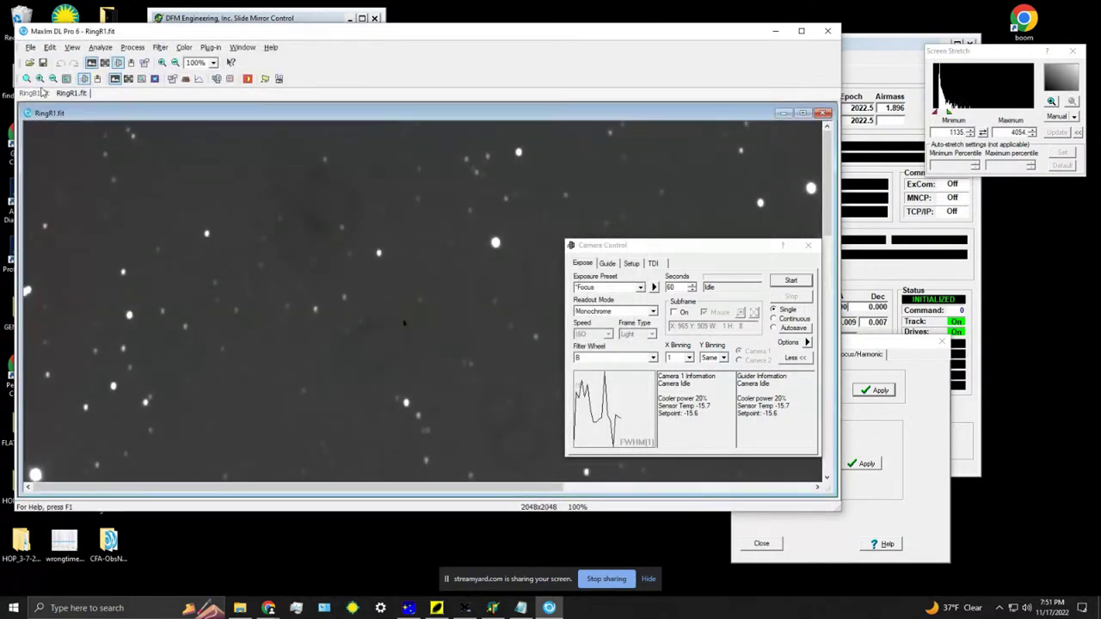
{"action": "left_click", "coordinate": [31, 48]}
{"action": "left_click", "coordinate": [50, 73]}
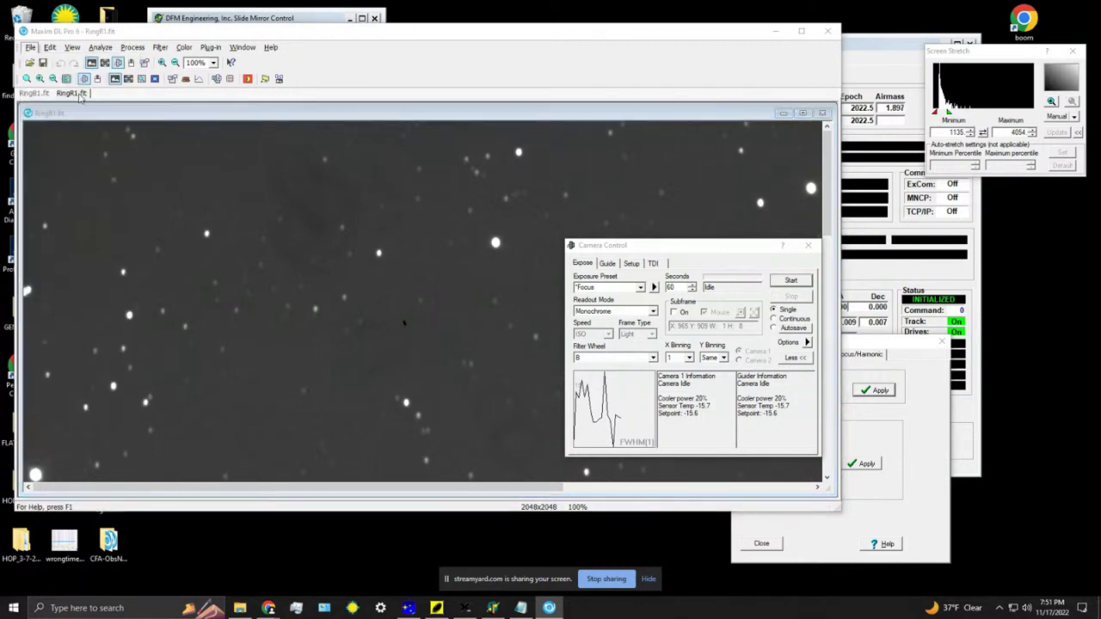
{"action": "left_click", "coordinate": [139, 183]}
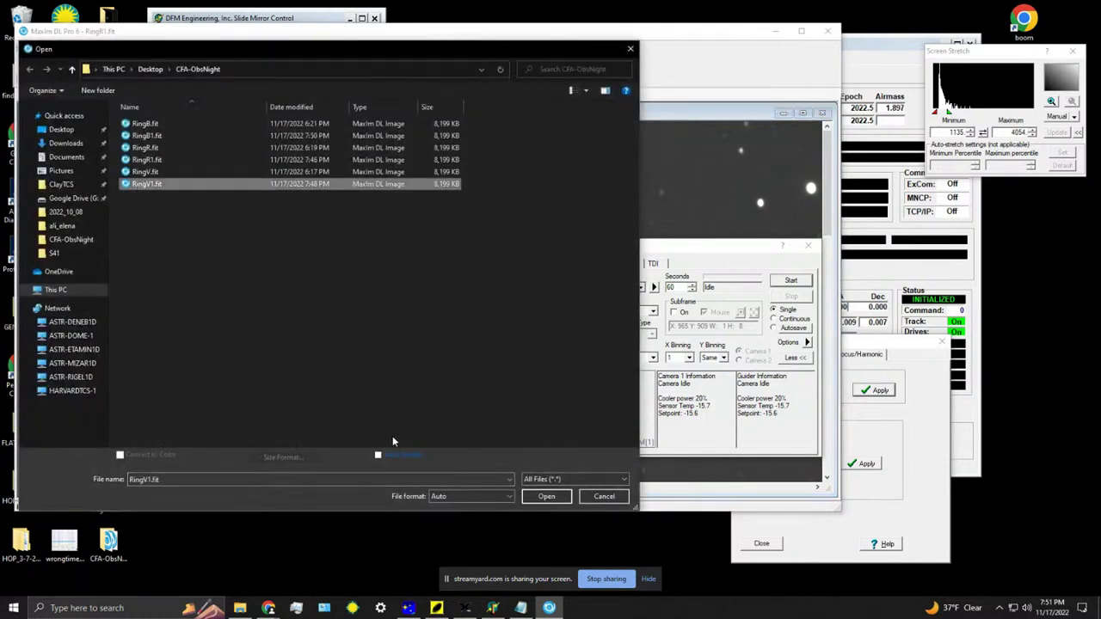
{"action": "left_click", "coordinate": [545, 496]}
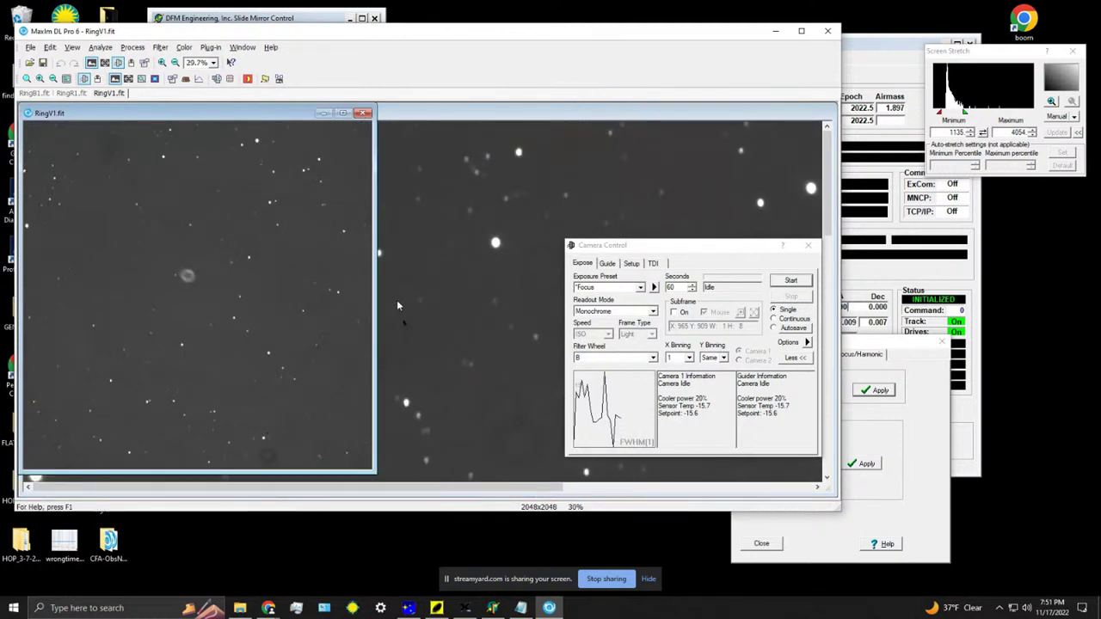
- Move the Camera Control window off the images and reduce the RingB1.fit view to about 84%
{"action": "left_click", "coordinate": [425, 117]}
{"action": "scroll", "coordinate": [323, 206], "scroll_direction": "down", "scroll_amount": 1}
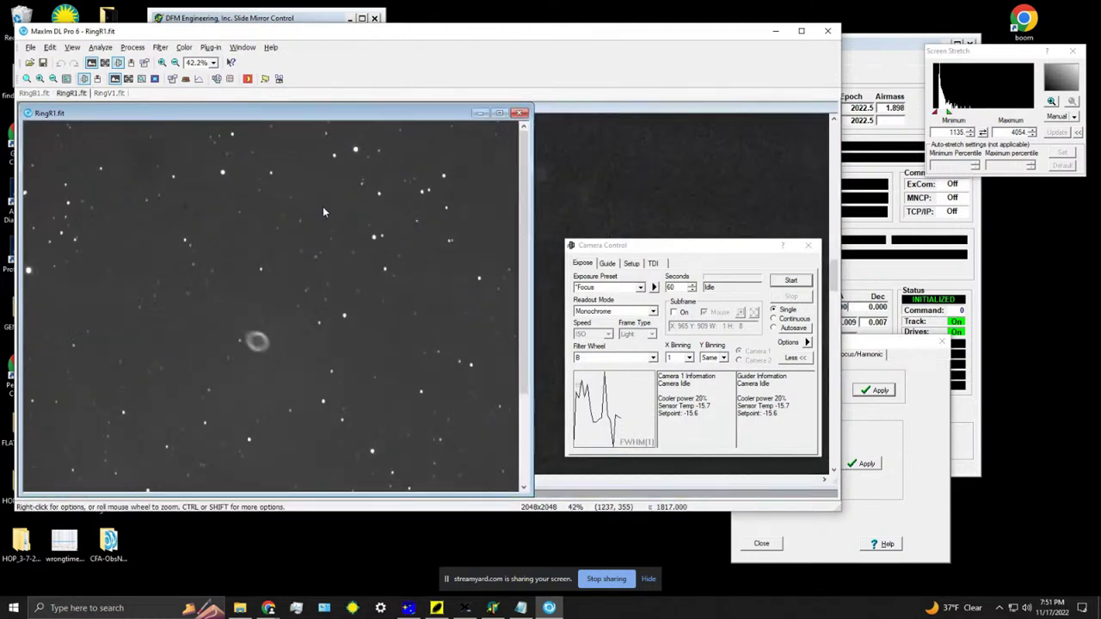
{"action": "left_click", "coordinate": [572, 126]}
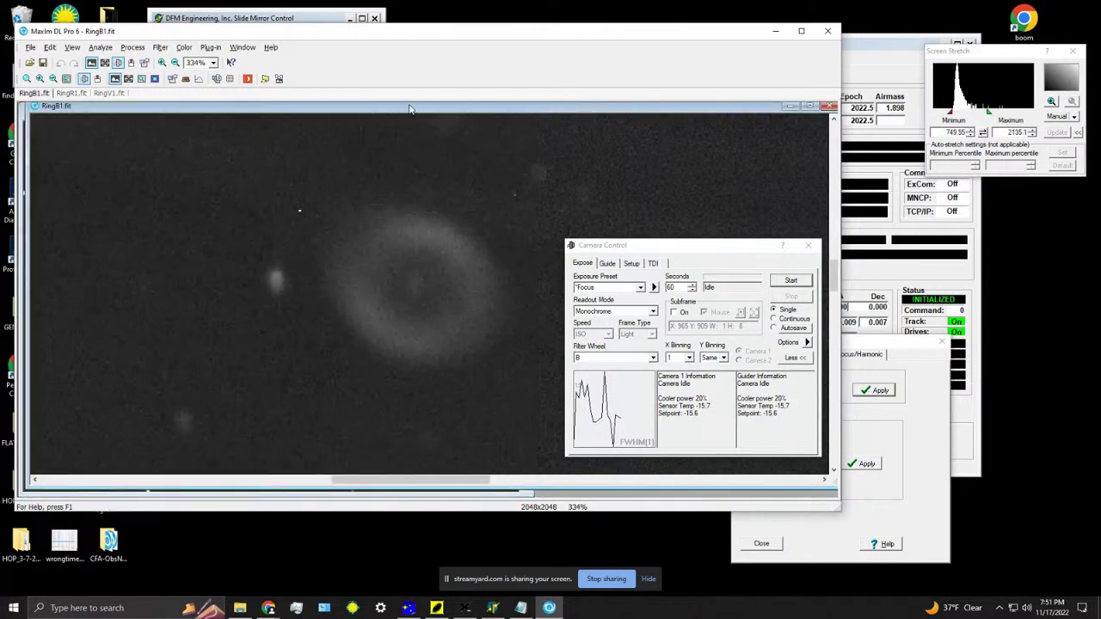
{"action": "left_click_drag", "start_coordinate": [634, 247], "coordinate": [944, 240]}
{"action": "scroll", "coordinate": [647, 258], "scroll_direction": "up", "scroll_amount": 2}
{"action": "scroll", "coordinate": [647, 258], "scroll_direction": "down", "scroll_amount": 10}
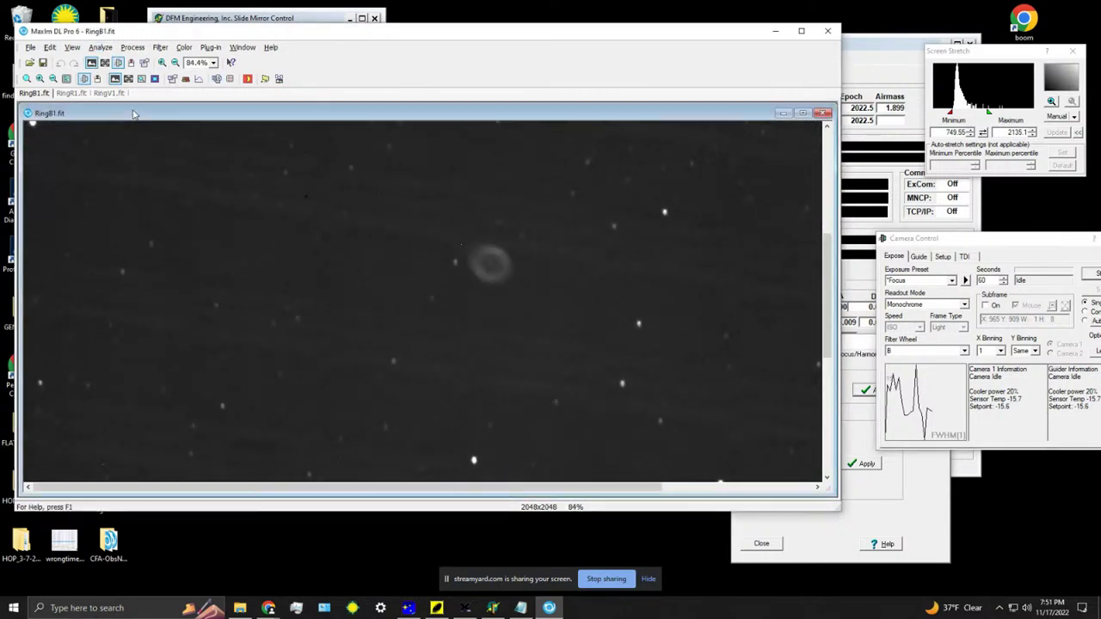
- Move RingB1.fit aside and enlarge RingR1.fit to compare how the nebula looks in the two filters
{"action": "left_click_drag", "start_coordinate": [102, 115], "coordinate": [360, 164]}
{"action": "left_click", "coordinate": [189, 334]}
{"action": "scroll", "coordinate": [189, 334], "scroll_direction": "up", "scroll_amount": 3}
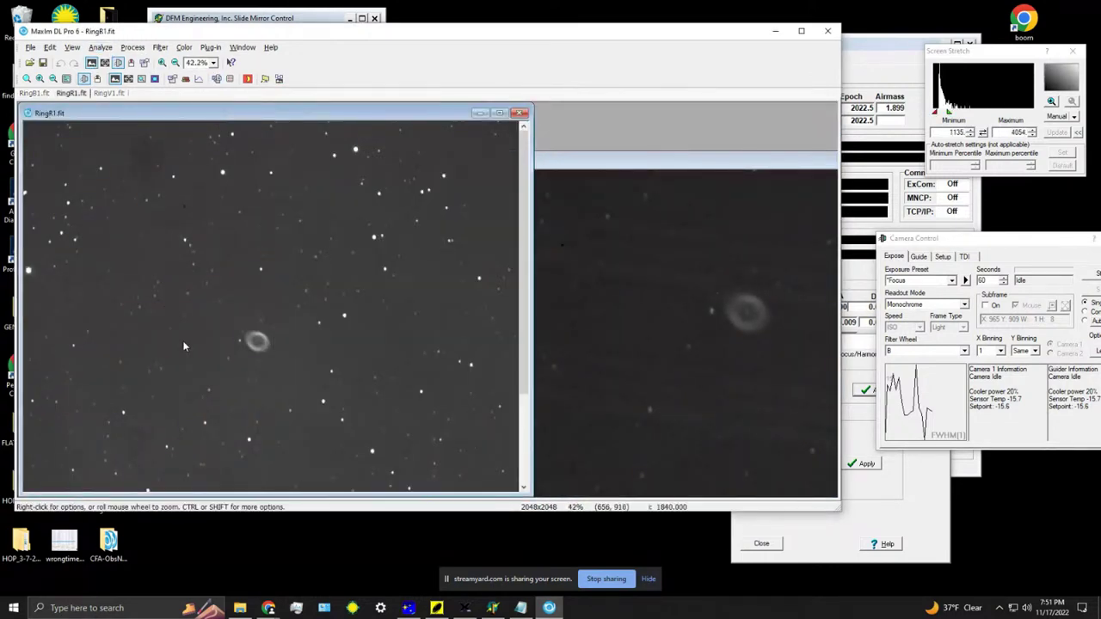
{"action": "scroll", "coordinate": [369, 210], "scroll_direction": "up", "scroll_amount": 3}
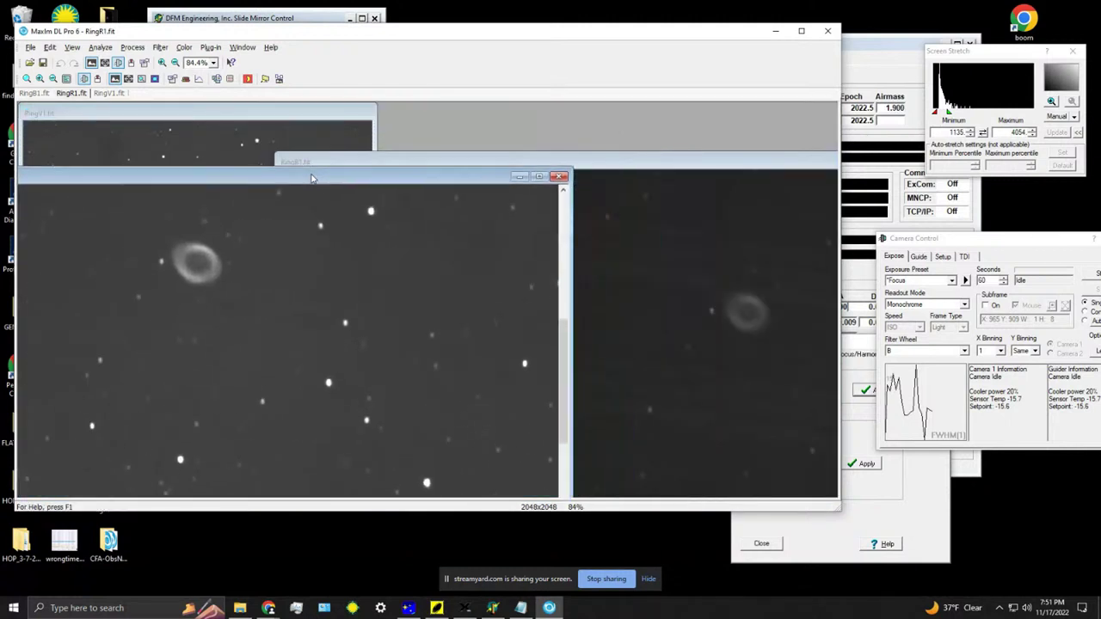
{"action": "scroll", "coordinate": [268, 250], "scroll_direction": "down", "scroll_amount": 1}
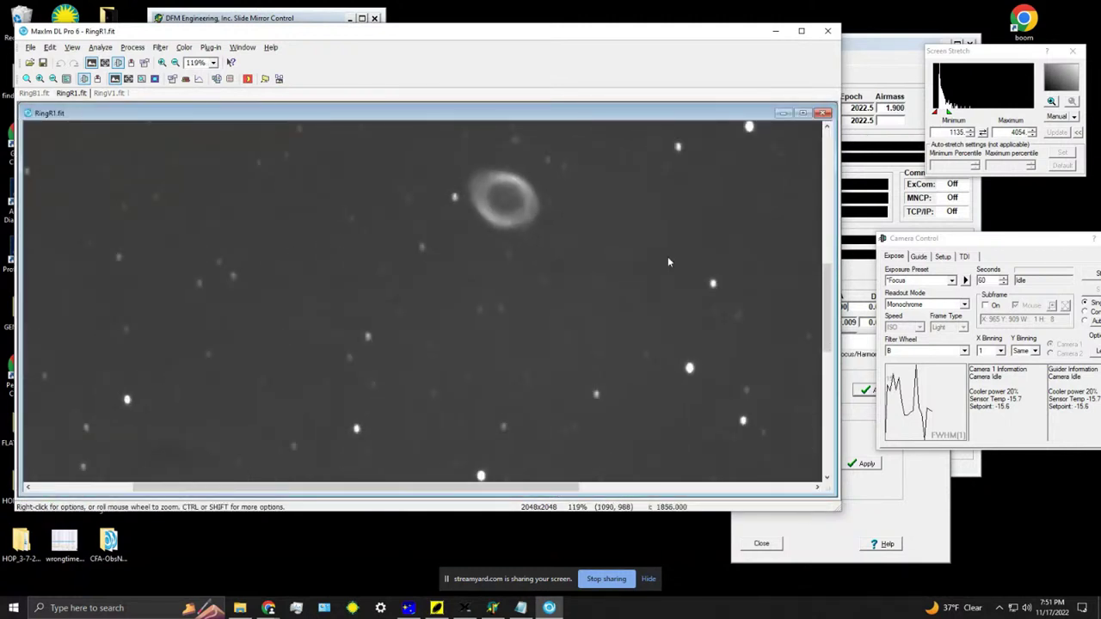
{"action": "left_click_drag", "start_coordinate": [832, 256], "coordinate": [832, 264]}
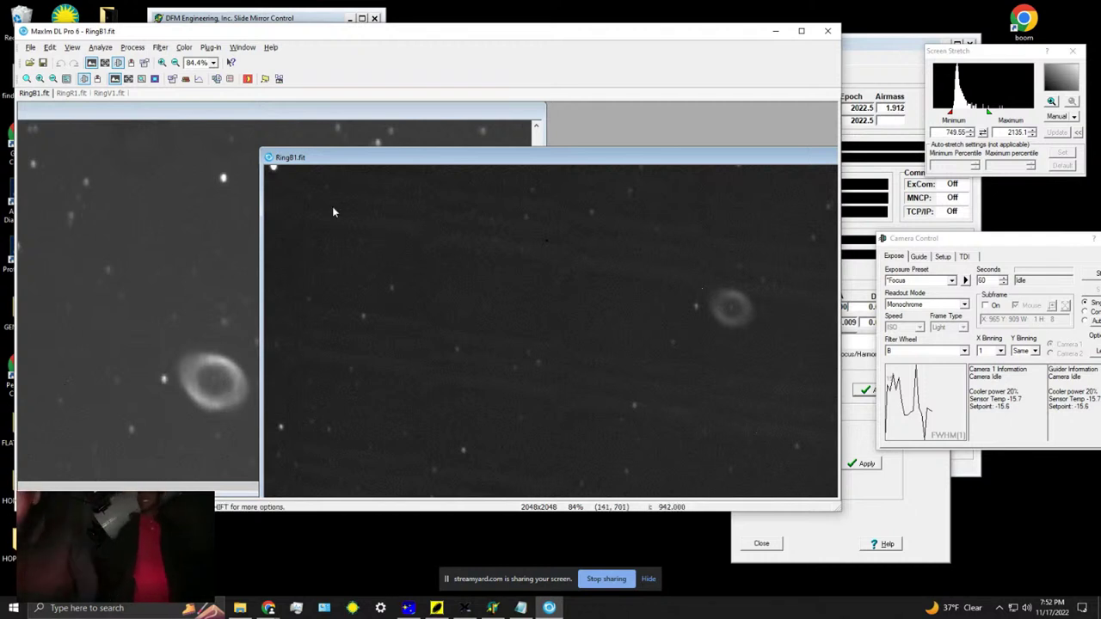
- Reduce RingB1.fit and RingR1.fit to 42.2% and place their windows next to each other
{"action": "scroll", "coordinate": [432, 184], "scroll_direction": "down", "scroll_amount": 1}
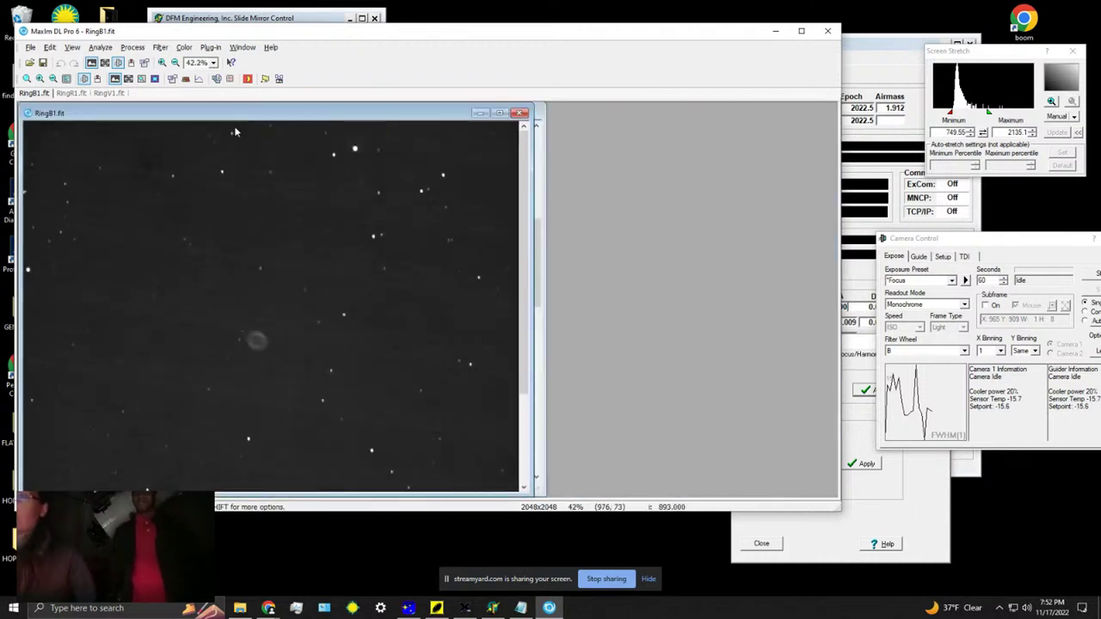
{"action": "left_click_drag", "start_coordinate": [194, 112], "coordinate": [472, 115]}
{"action": "left_click", "coordinate": [144, 179]}
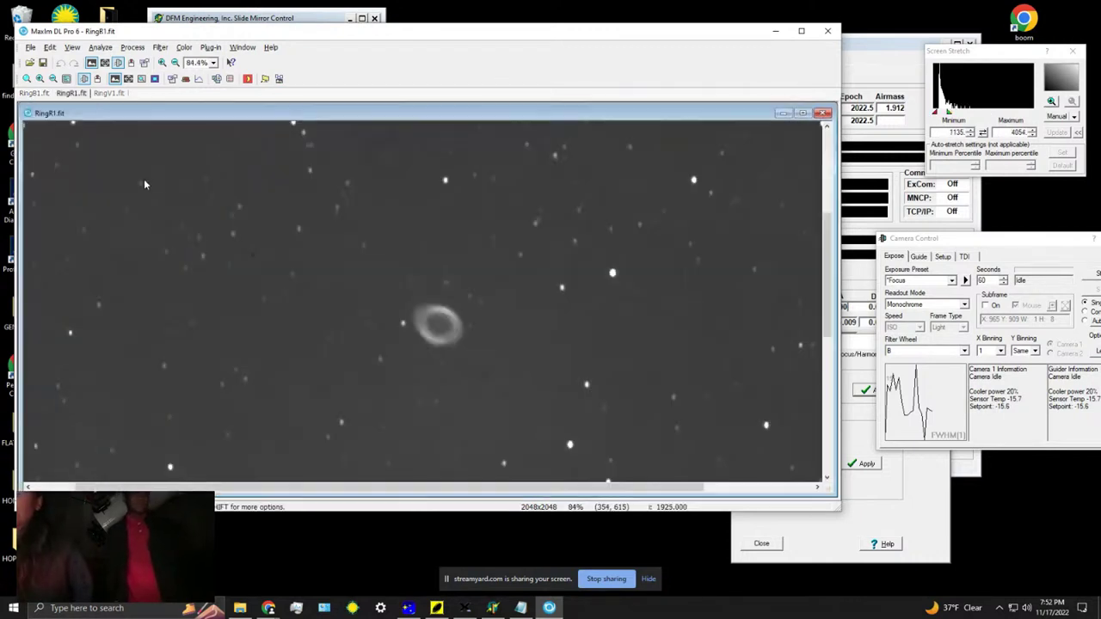
{"action": "scroll", "coordinate": [149, 178], "scroll_direction": "down", "scroll_amount": 2}
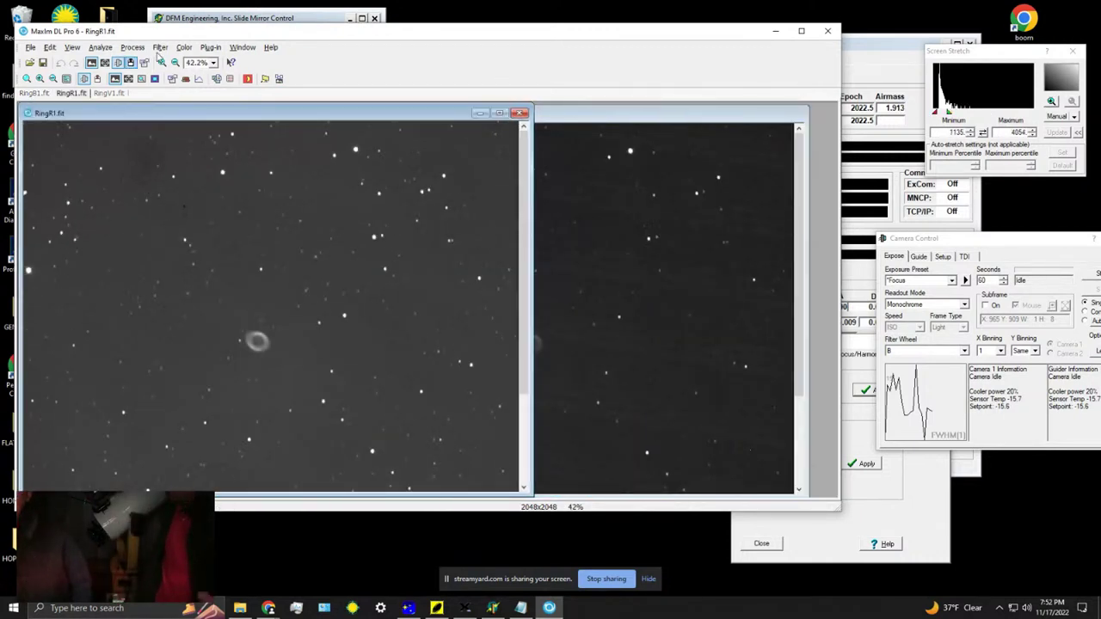
- Set up an RGB color combine with RingR1.fit as red, RingV1.fit as green and RingB1.fit as blue, and preview it full screen
{"action": "left_click", "coordinate": [184, 47]}
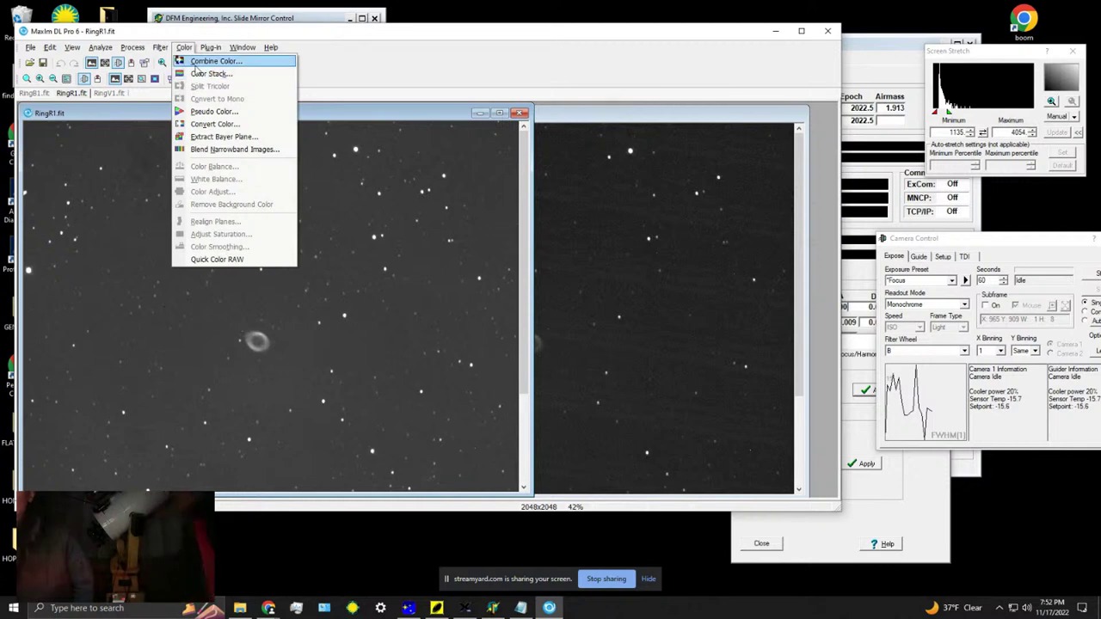
{"action": "left_click", "coordinate": [207, 66]}
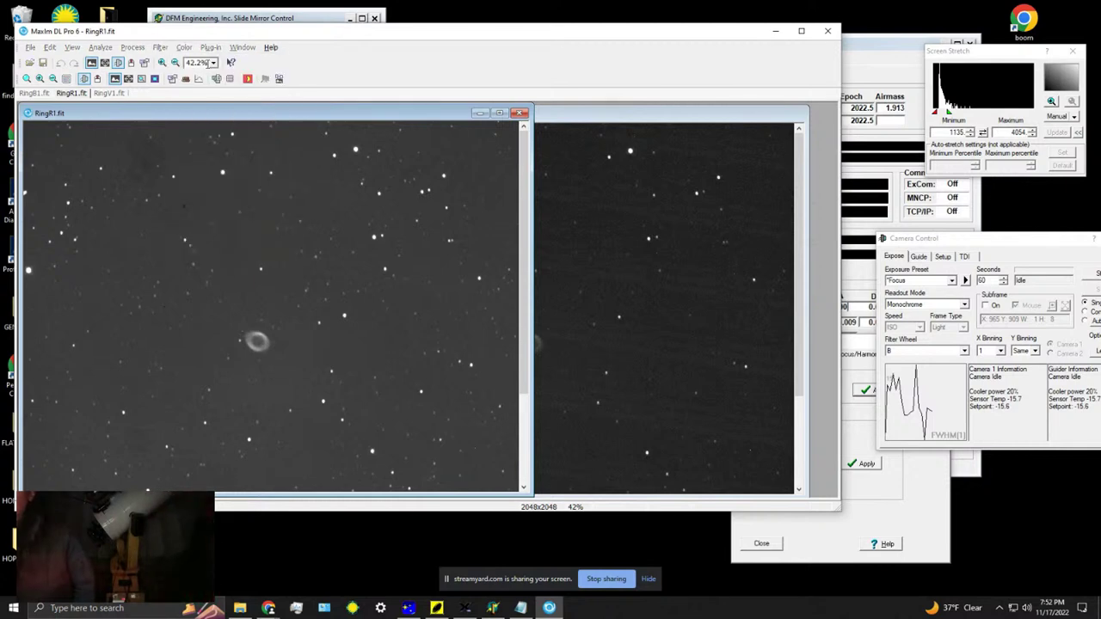
{"action": "left_click_drag", "start_coordinate": [754, 172], "coordinate": [625, 148]}
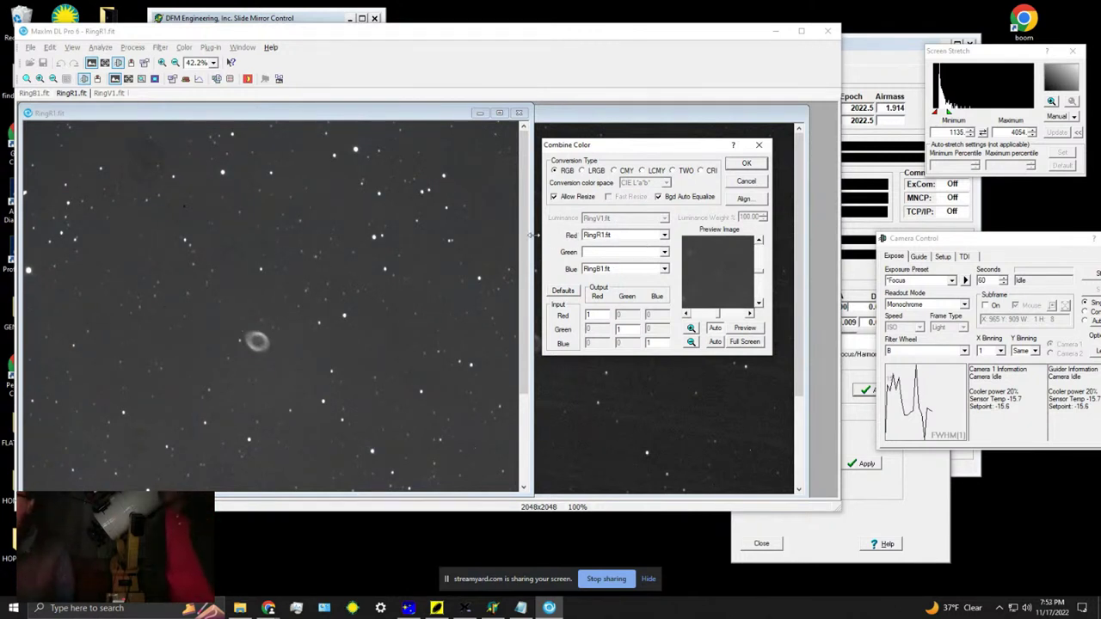
{"action": "left_click", "coordinate": [612, 256]}
{"action": "left_click", "coordinate": [624, 281]}
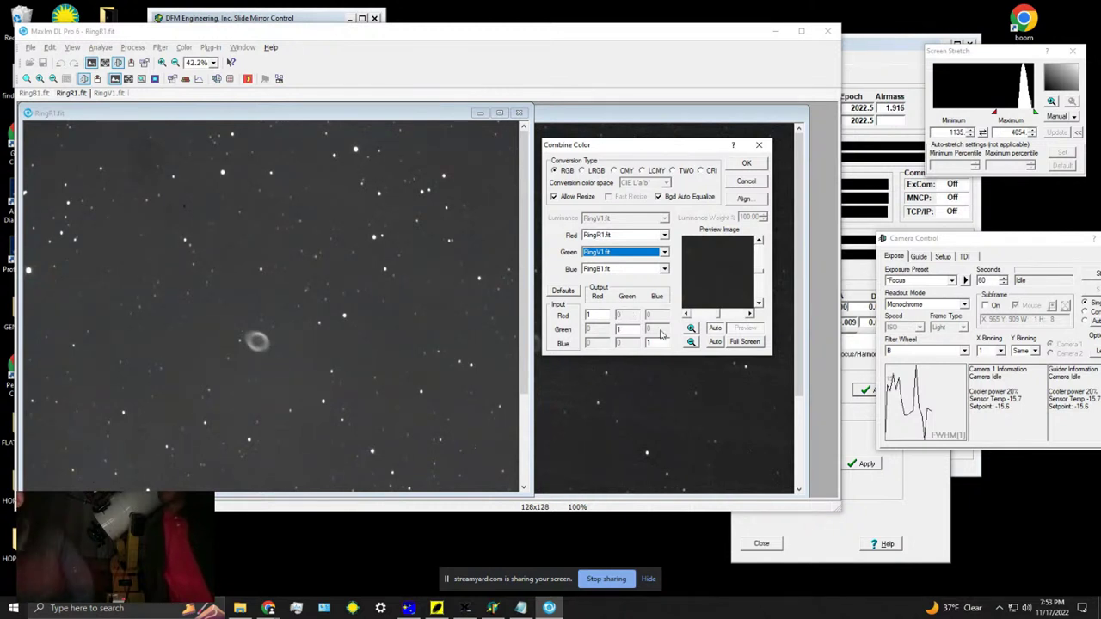
{"action": "left_click", "coordinate": [745, 343]}
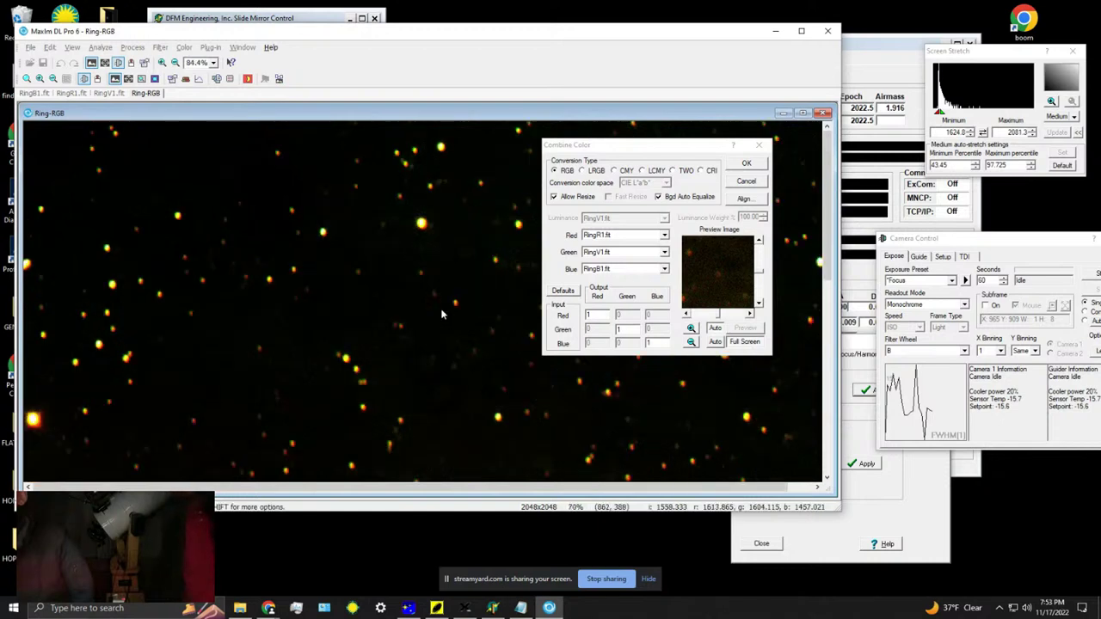
{"action": "left_click", "coordinate": [759, 342]}
- Start aligning the three filter images with auto star matching and overlay them all, viewed at 42.2%
{"action": "left_click", "coordinate": [760, 199]}
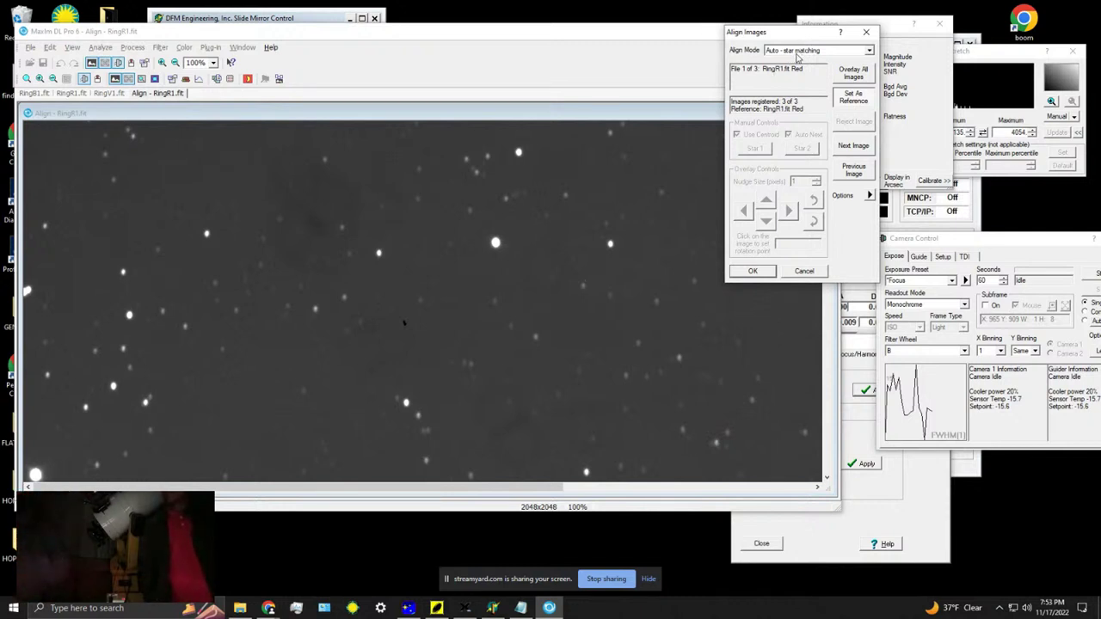
{"action": "left_click", "coordinate": [851, 76]}
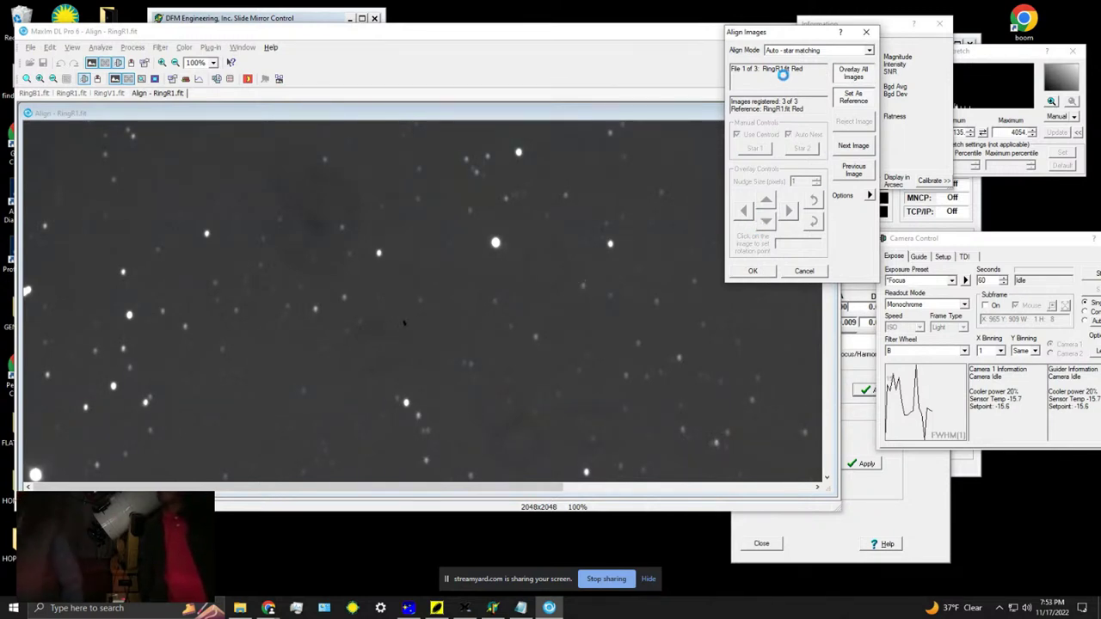
{"action": "scroll", "coordinate": [407, 320], "scroll_direction": "down", "scroll_amount": 2}
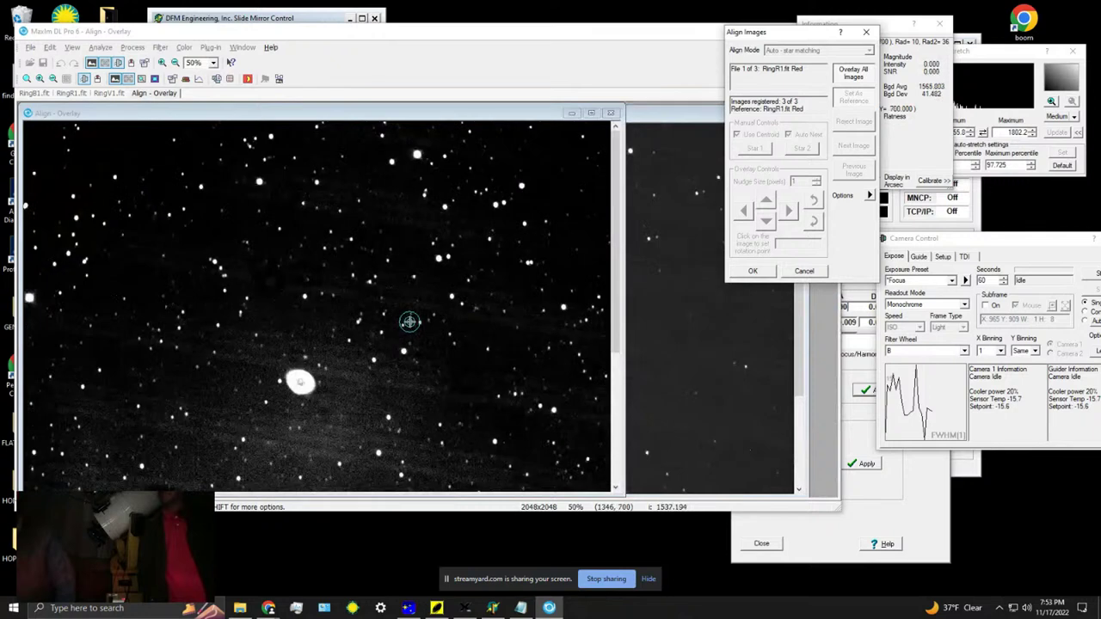
- Bring the Screen Stretch window beside the overlay and adjust the overlay's stretch maximum to about 2853.9
{"action": "left_click_drag", "start_coordinate": [983, 57], "coordinate": [736, 333]}
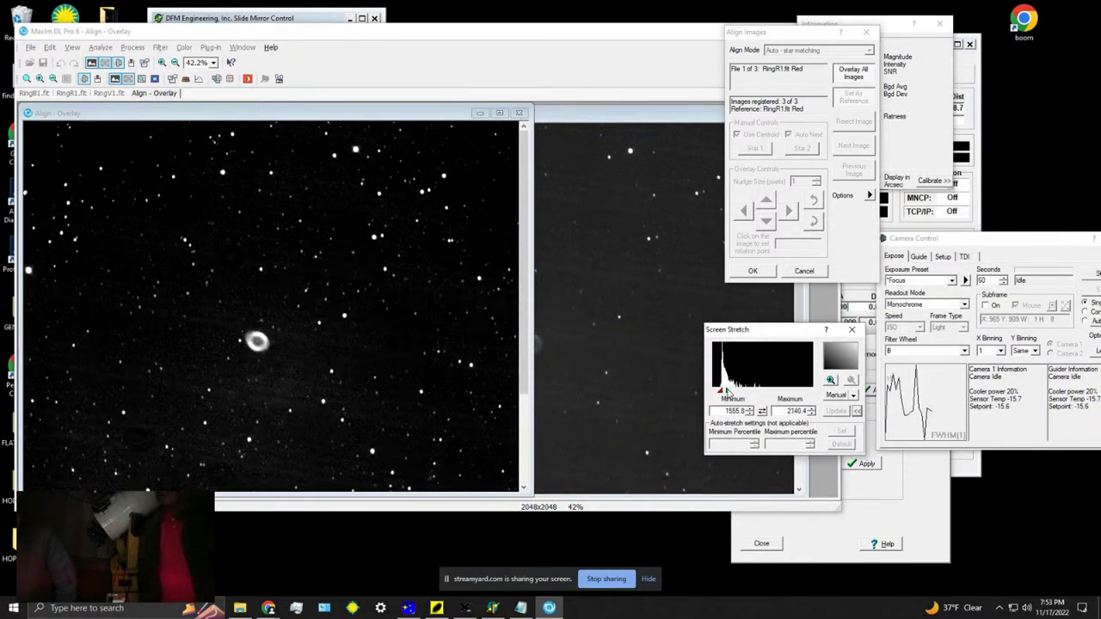
{"action": "left_click_drag", "start_coordinate": [725, 393], "coordinate": [734, 392]}
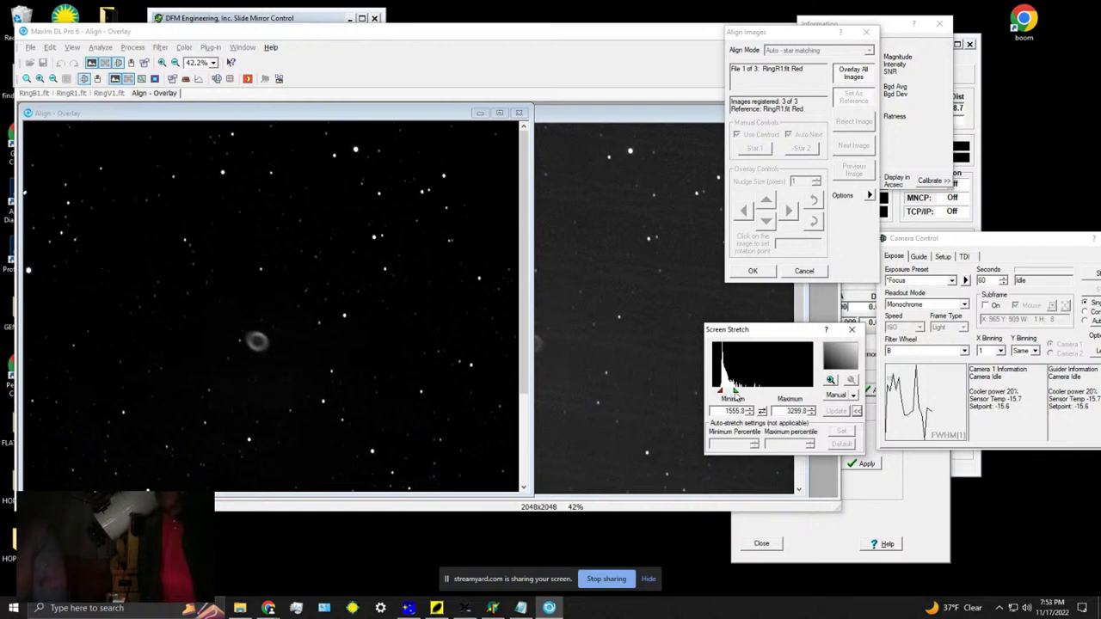
{"action": "left_click_drag", "start_coordinate": [729, 391], "coordinate": [724, 393]}
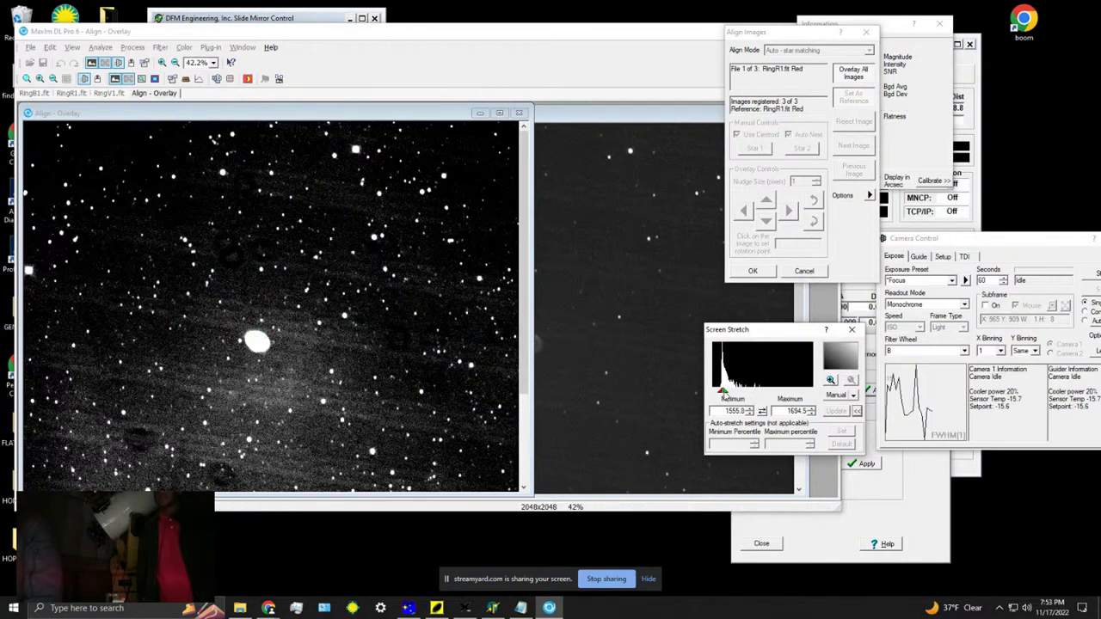
{"action": "left_click_drag", "start_coordinate": [722, 391], "coordinate": [732, 394]}
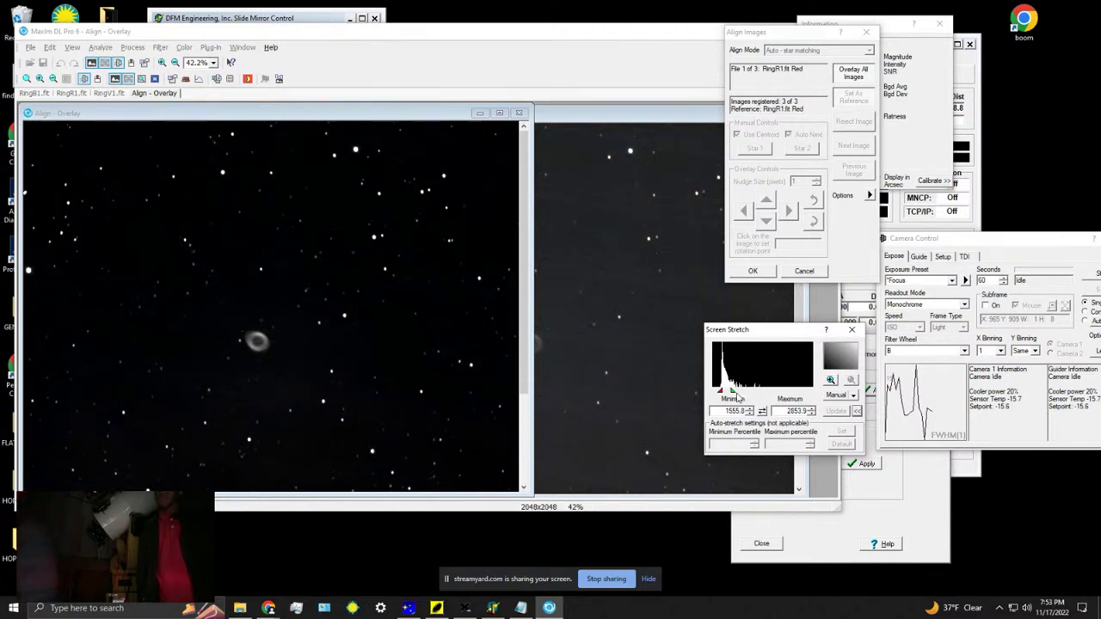
- Raise the alignment overlay's stretch minimum to about 1605.3 and accept the alignment of the three filter images
{"action": "left_click_drag", "start_coordinate": [721, 392], "coordinate": [722, 392]}
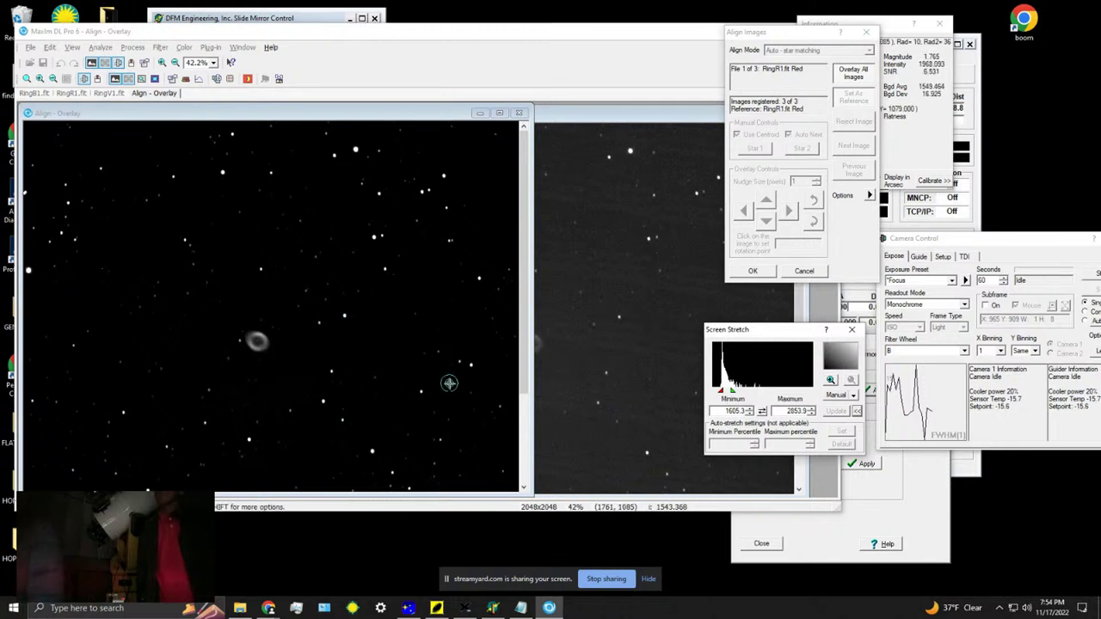
{"action": "left_click", "coordinate": [738, 274]}
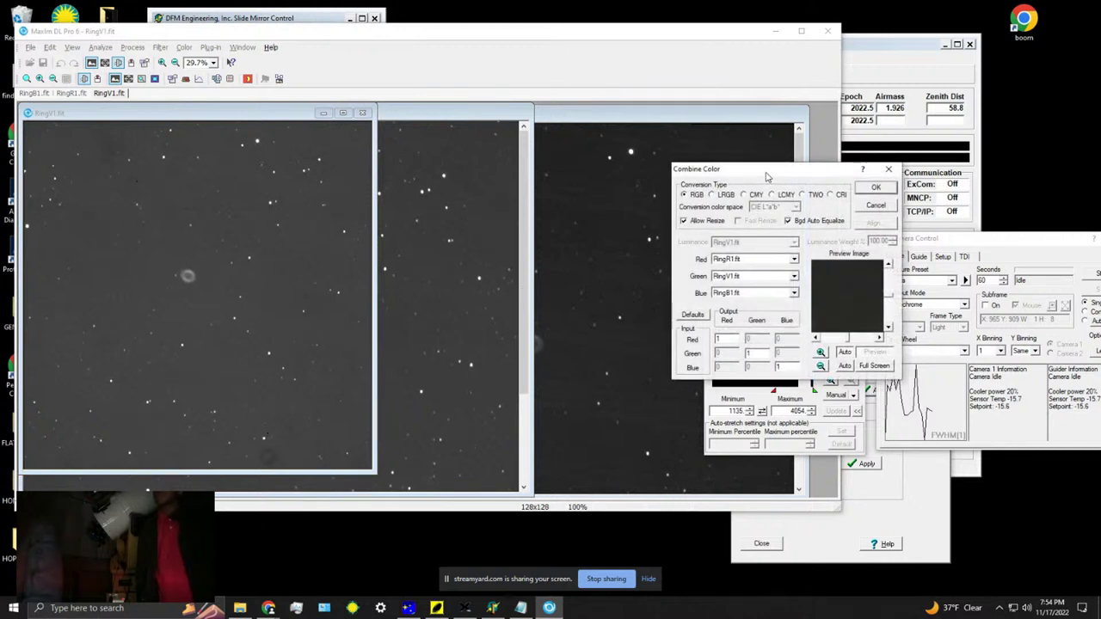
- Move the Combine Color dialog clear of the Screen Stretch histogram and generate a full-screen preview of the aligned RGB image
{"action": "left_click_drag", "start_coordinate": [767, 176], "coordinate": [754, 121]}
{"action": "left_click_drag", "start_coordinate": [772, 389], "coordinate": [813, 392]}
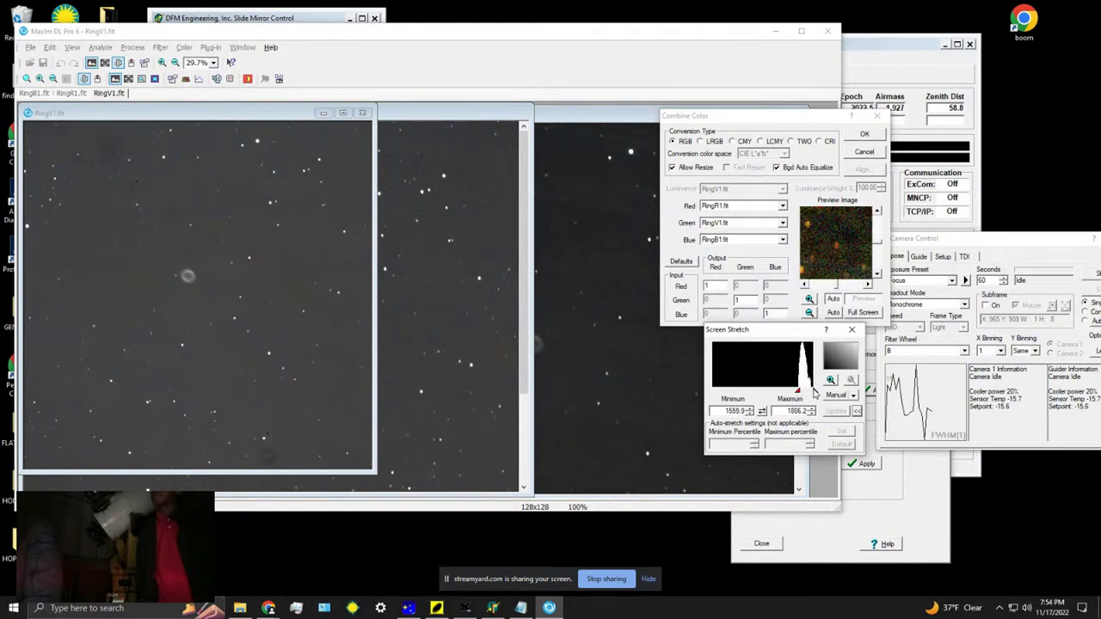
{"action": "key", "text": "Return"}
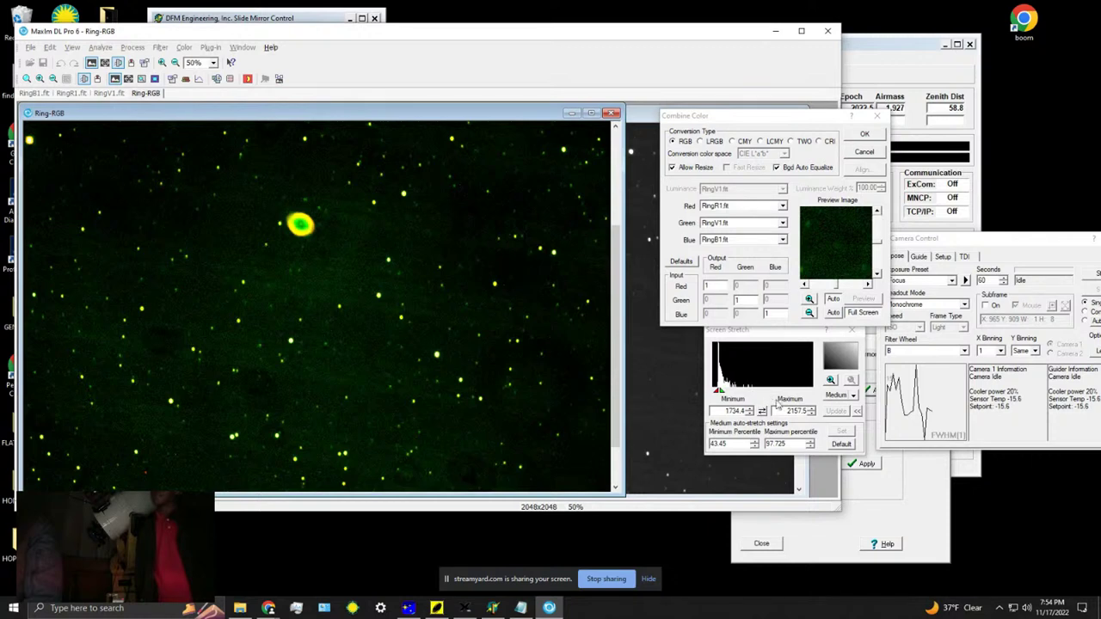
- Adjust the RGB preview's screen stretch to a minimum of about 1762.3 and a maximum of about 4646
{"action": "left_click", "coordinate": [724, 390]}
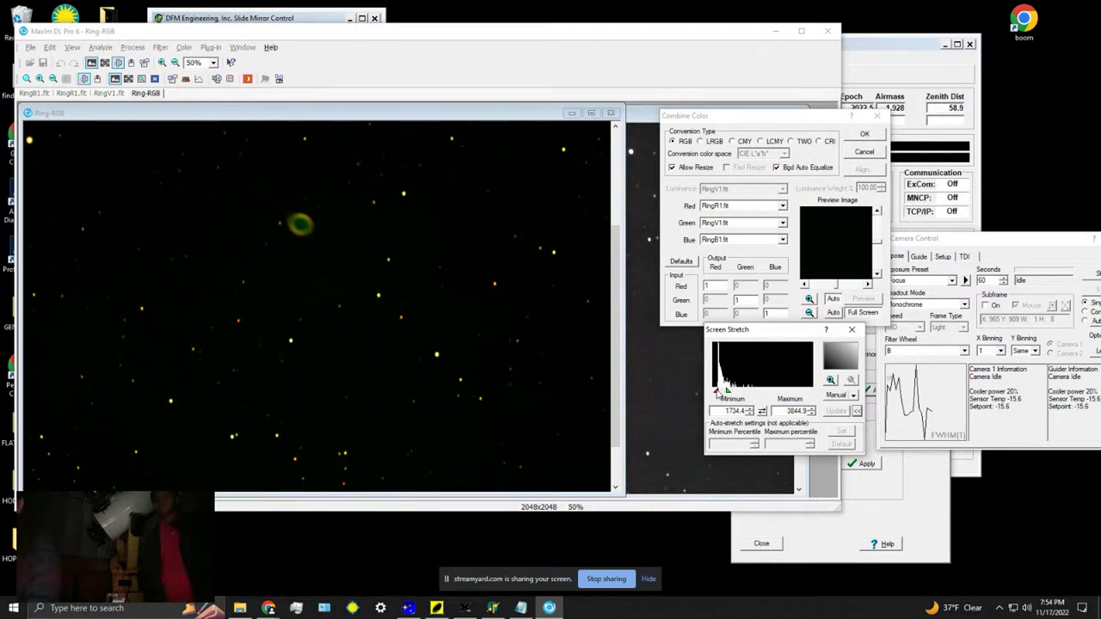
{"action": "left_click_drag", "start_coordinate": [718, 393], "coordinate": [718, 392]}
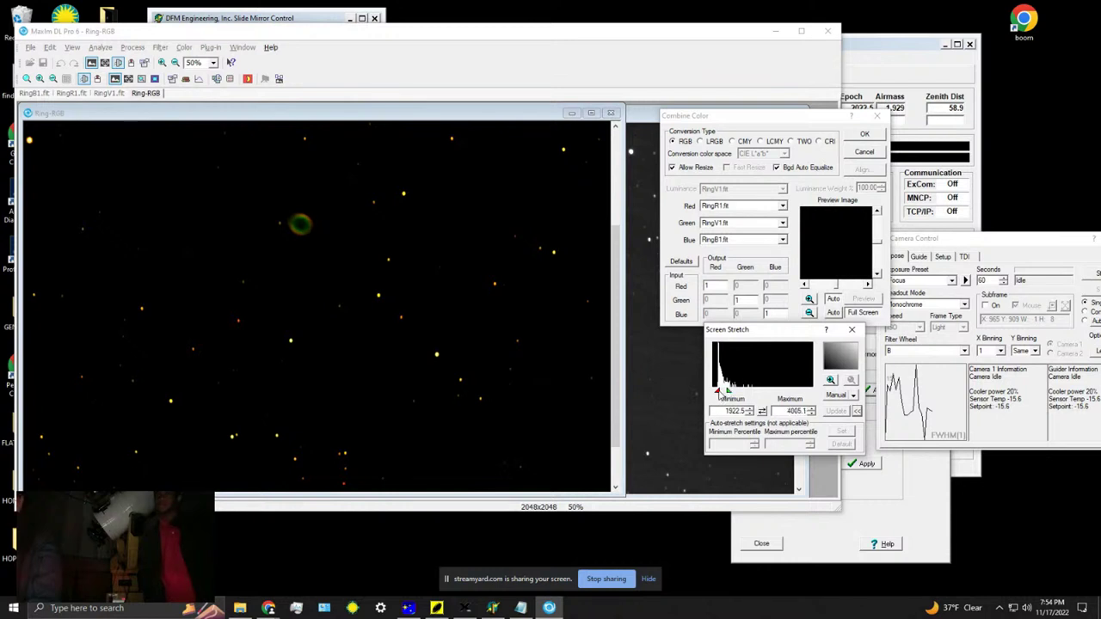
{"action": "left_click_drag", "start_coordinate": [718, 392], "coordinate": [717, 392]}
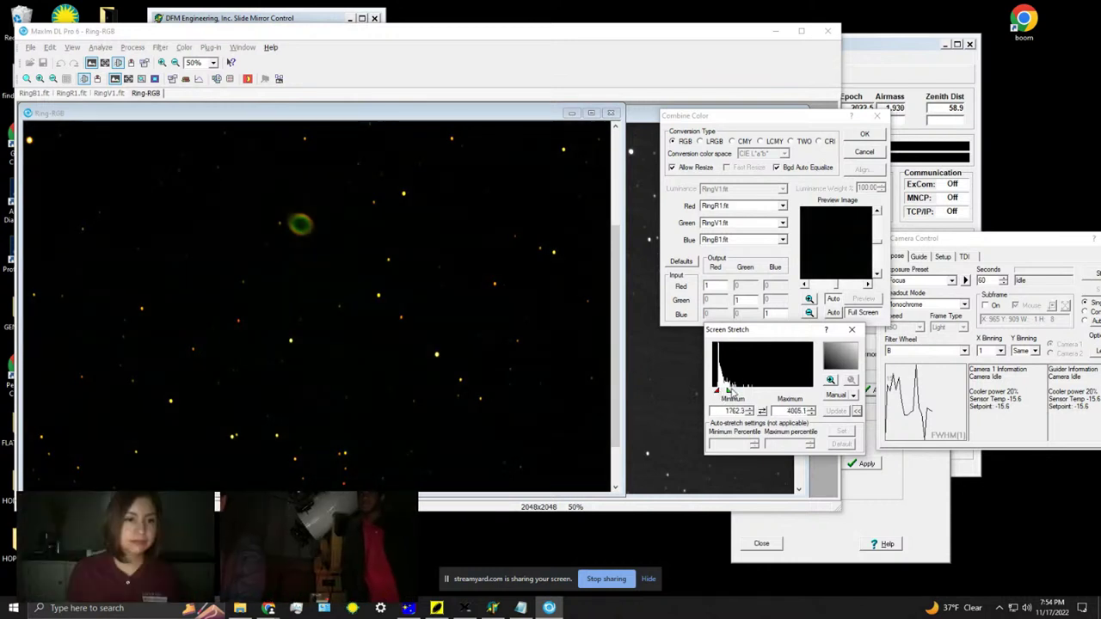
{"action": "scroll", "coordinate": [291, 247], "scroll_direction": "up", "scroll_amount": 1}
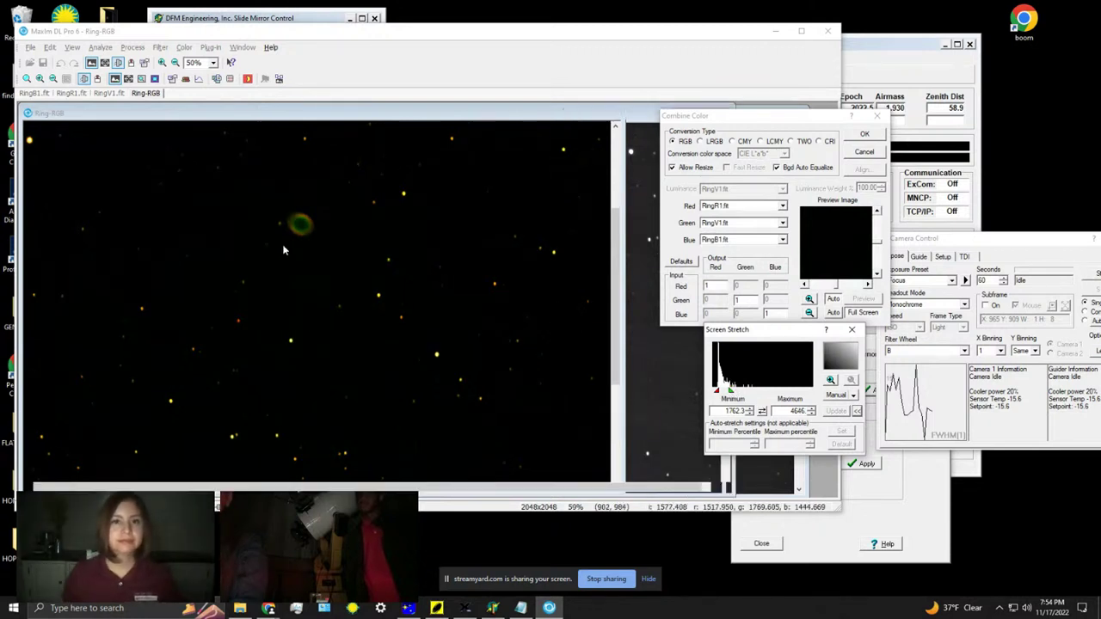
- Try a red input weight of 2 in the full-screen color preview, and restore the weight to 1
{"action": "double_click", "coordinate": [752, 299]}
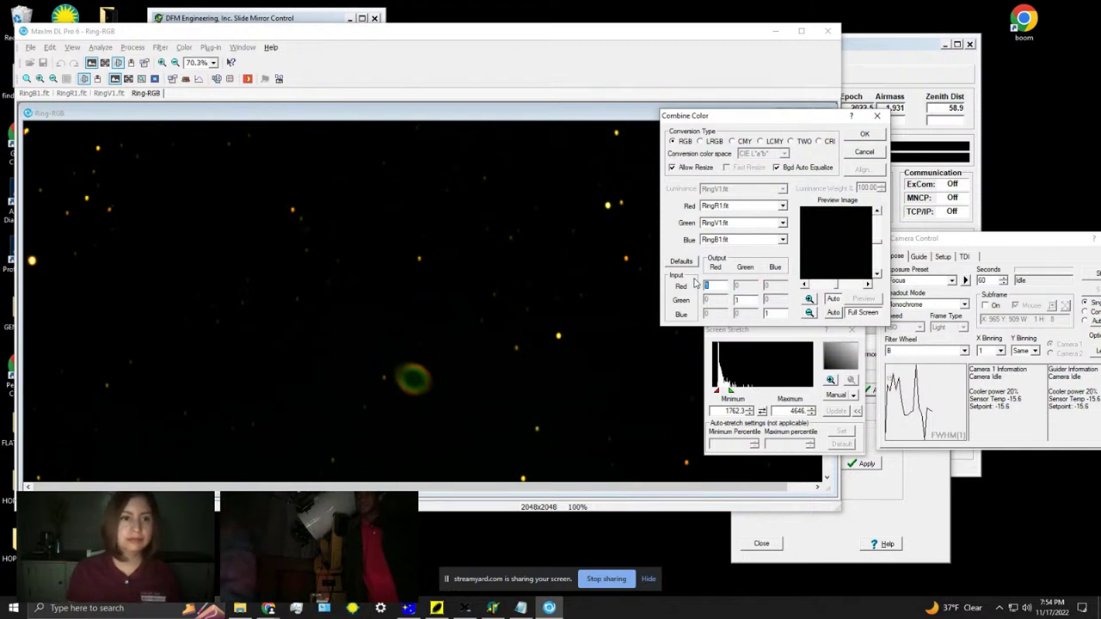
{"action": "type", "text": "2"}
{"action": "left_click", "coordinate": [864, 301]}
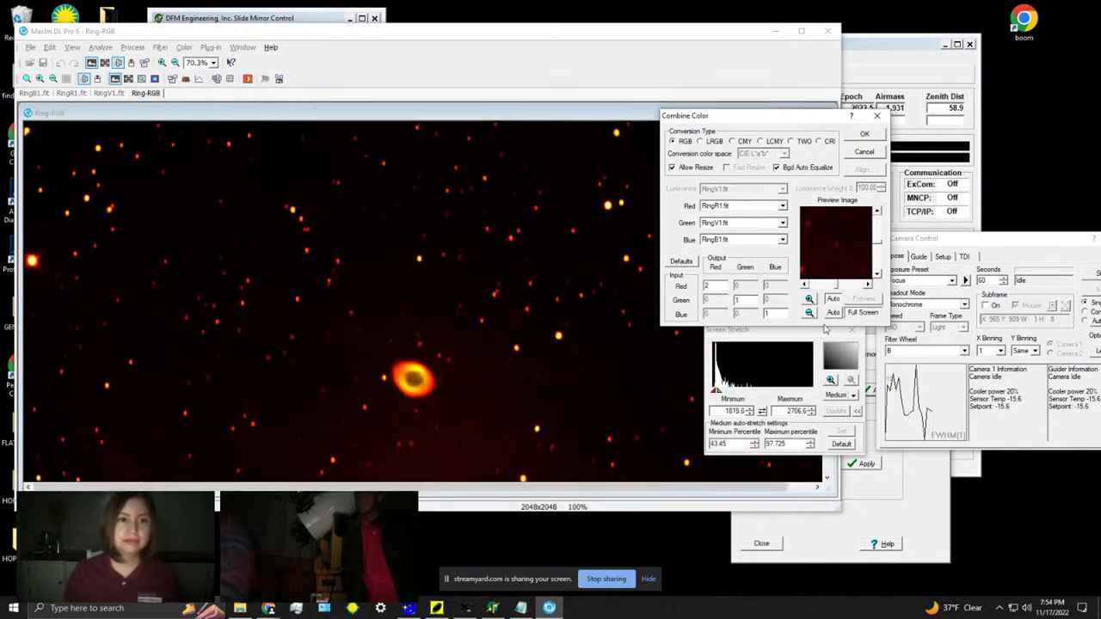
{"action": "key", "text": "BackSpace"}
{"action": "type", "text": "1"}
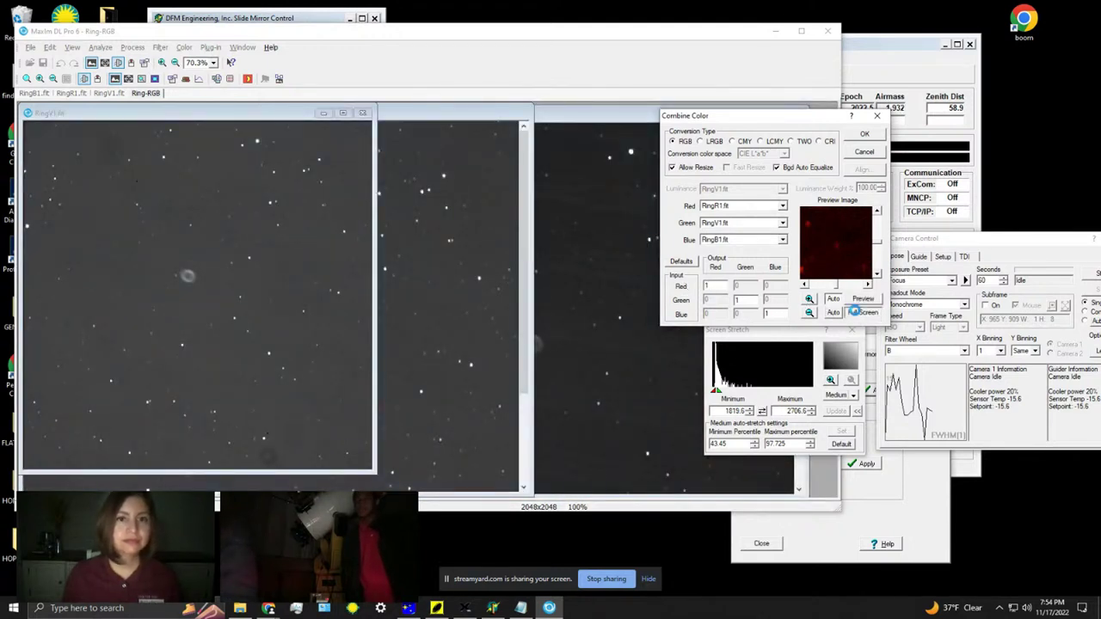
{"action": "left_click", "coordinate": [862, 299]}
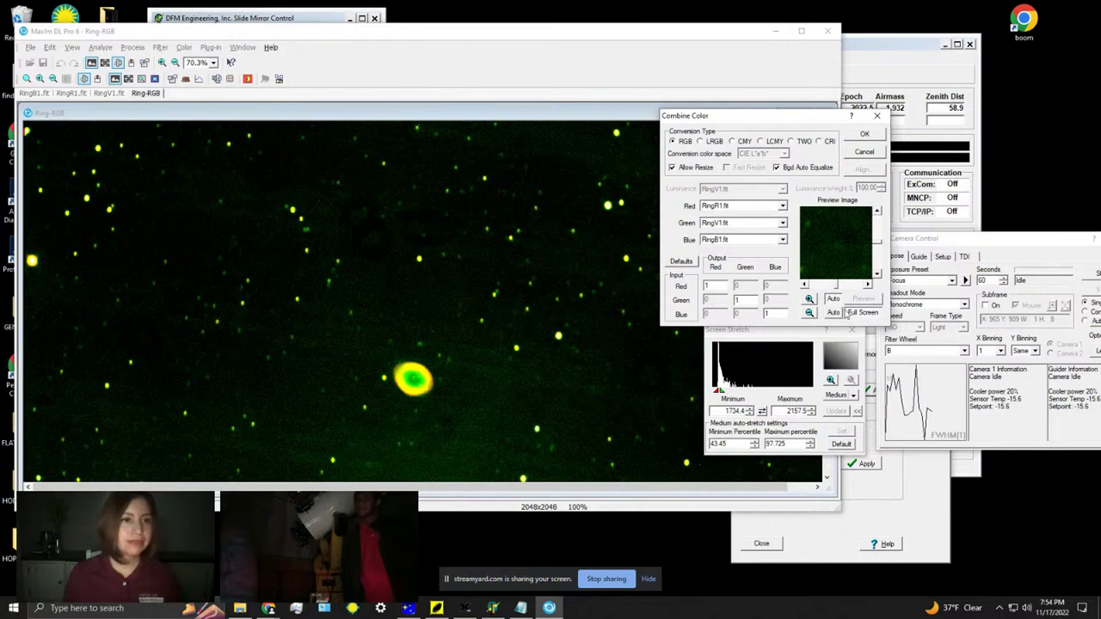
- Zoom out the small preview image in the color combine and adjust its stretch to about 1639.9 minimum and 1905.8 maximum
{"action": "left_click", "coordinate": [810, 313]}
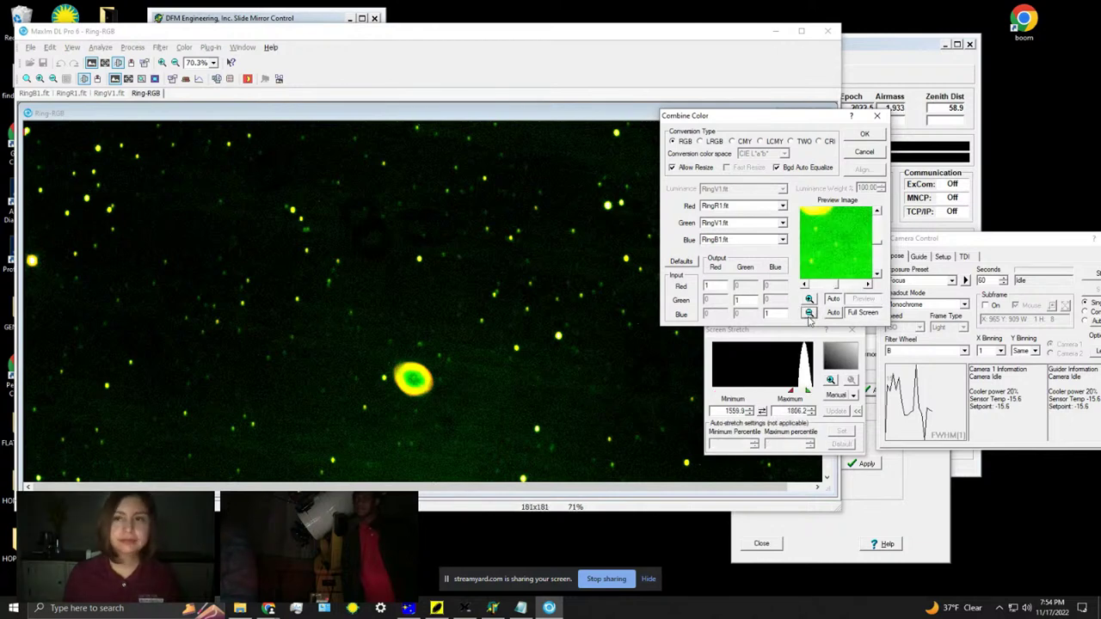
{"action": "left_click_drag", "start_coordinate": [792, 393], "coordinate": [814, 393]}
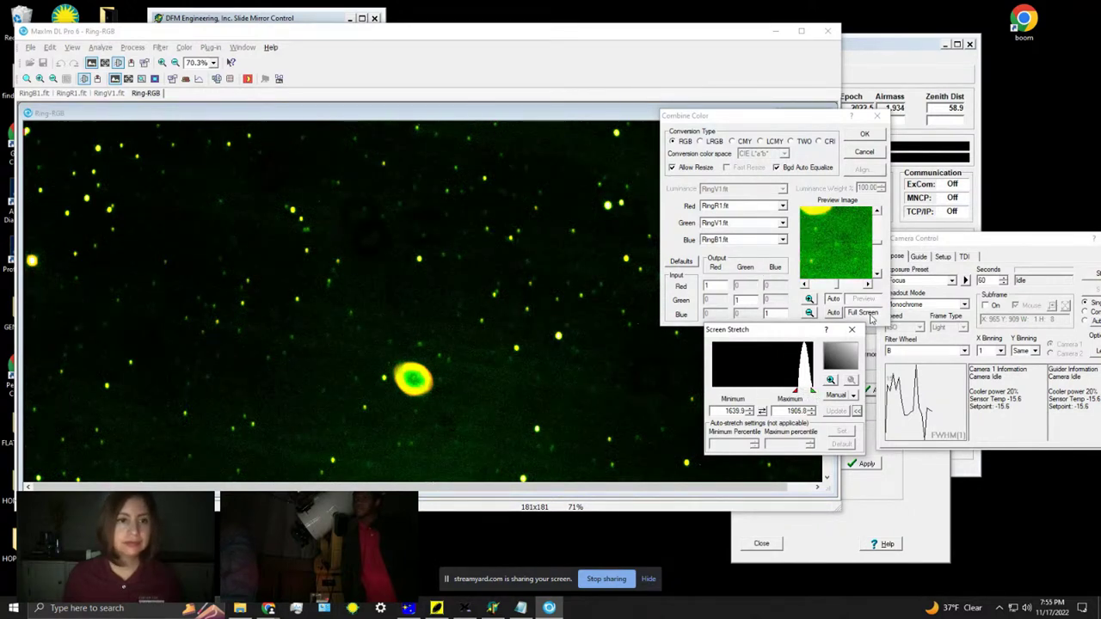
{"action": "left_click", "coordinate": [864, 313]}
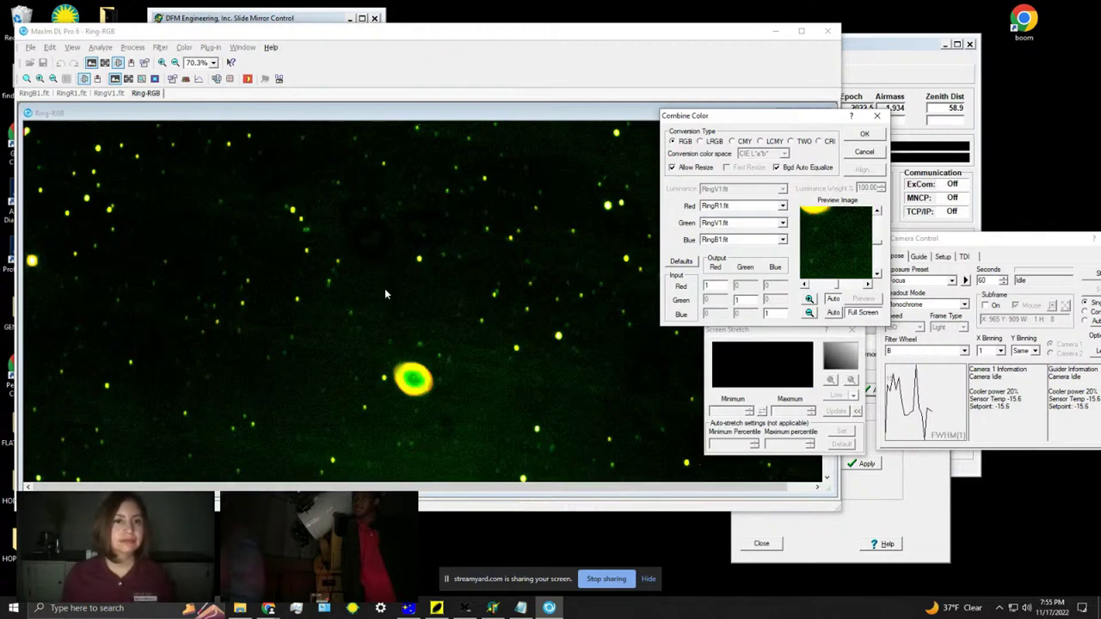
- Try a green input weight of 2 in the color combine, and restore it to 1 with a new full-screen preview
{"action": "left_click", "coordinate": [862, 315]}
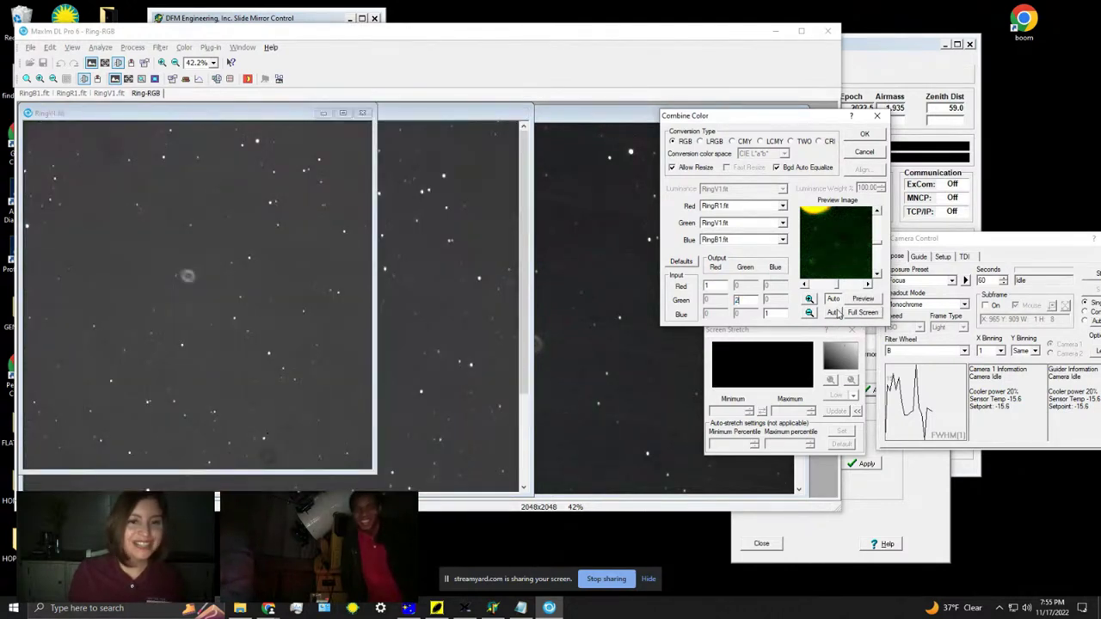
{"action": "double_click", "coordinate": [750, 299]}
{"action": "type", "text": "1"}
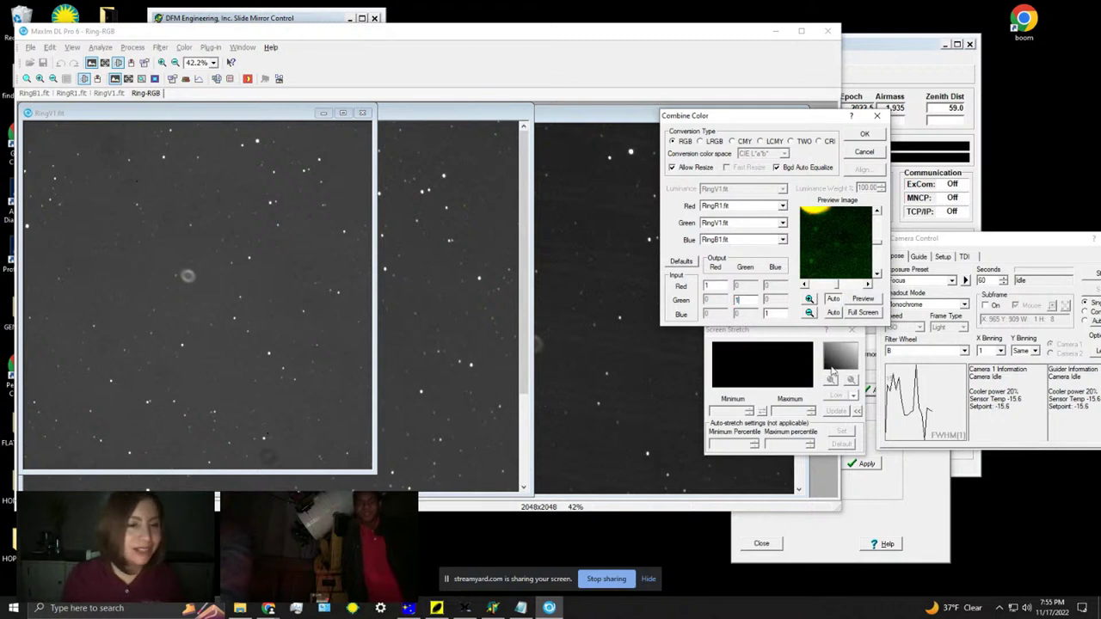
{"action": "left_click", "coordinate": [862, 313]}
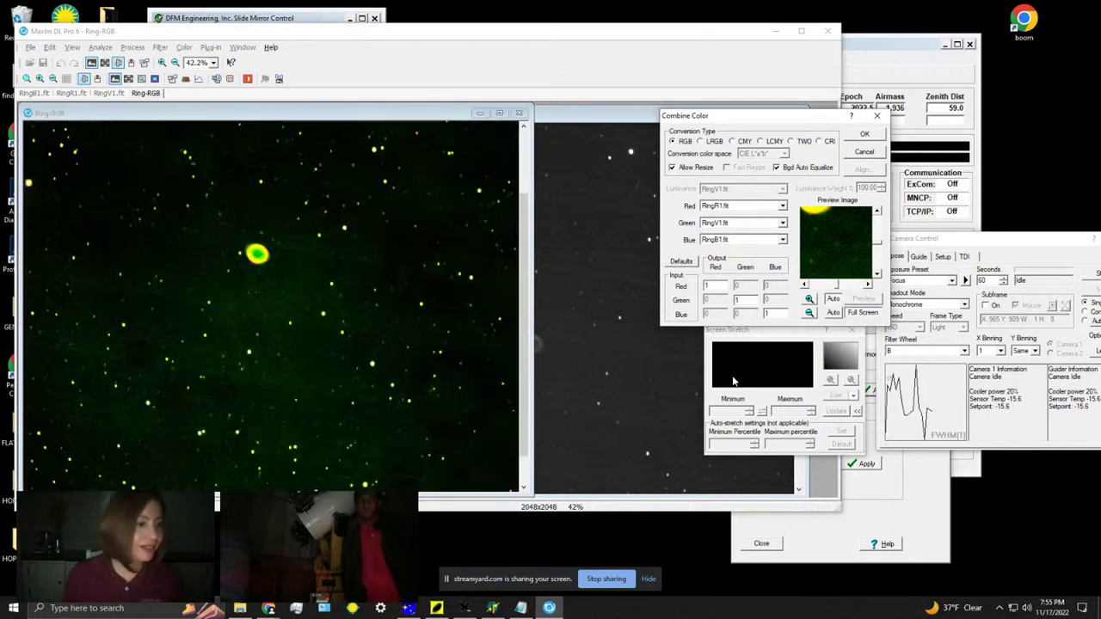
- Move the Screen Stretch window below the Combine Color dialog and stretch the RGB preview to about 1734.4 minimum and 3364.3 maximum
{"action": "left_click_drag", "start_coordinate": [763, 334], "coordinate": [745, 370]}
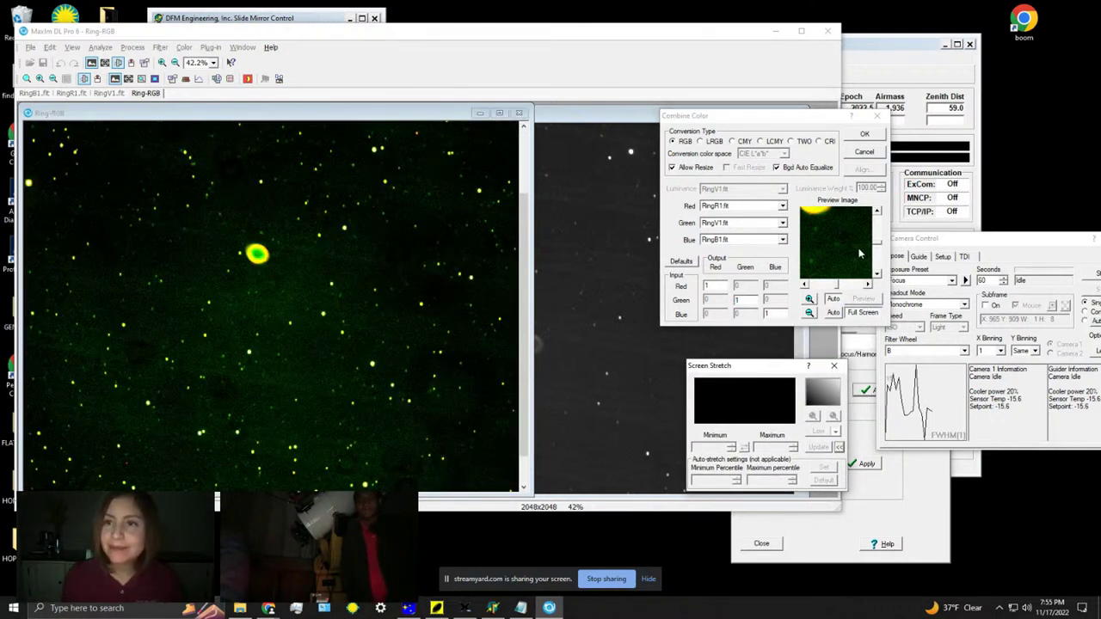
{"action": "left_click", "coordinate": [833, 314]}
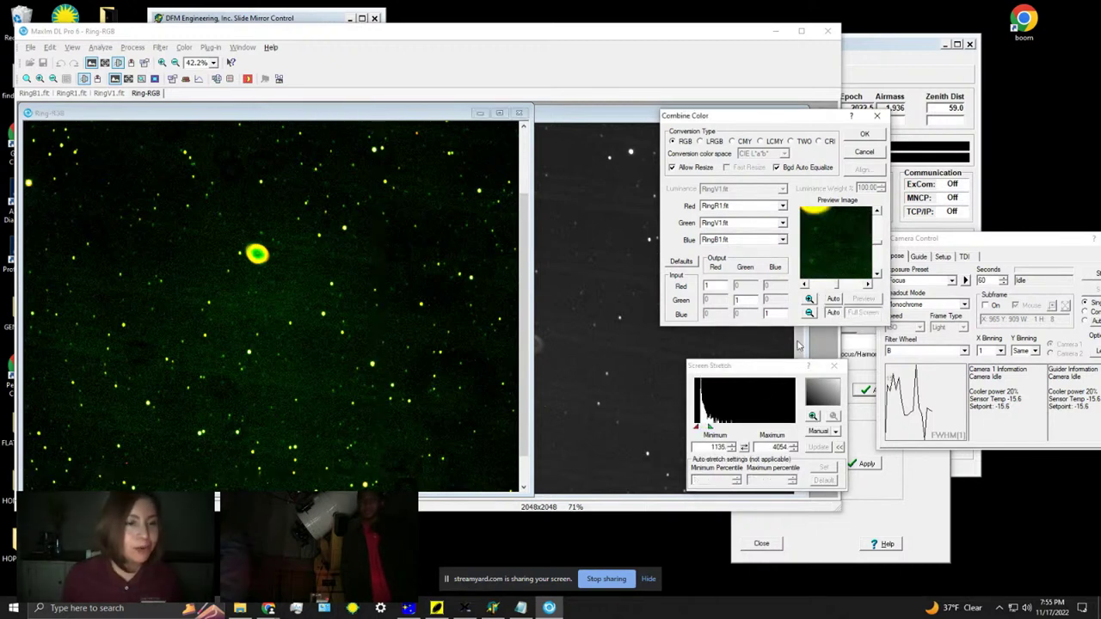
{"action": "left_click_drag", "start_coordinate": [710, 427], "coordinate": [711, 423]}
{"action": "scroll", "coordinate": [511, 308], "scroll_direction": "up", "scroll_amount": 2}
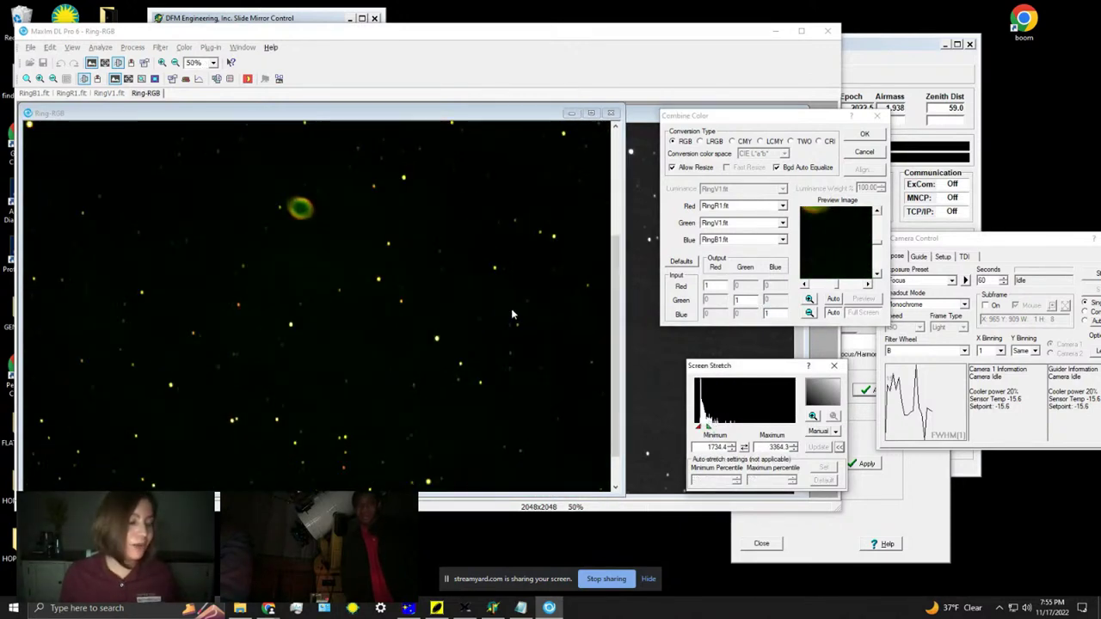
- Reposition the Ring-RGB window beside the Combine Color dialog at 59.4% and bring the ring nebula nearer the middle of its view
{"action": "left_click_drag", "start_coordinate": [606, 101], "coordinate": [607, 107]}
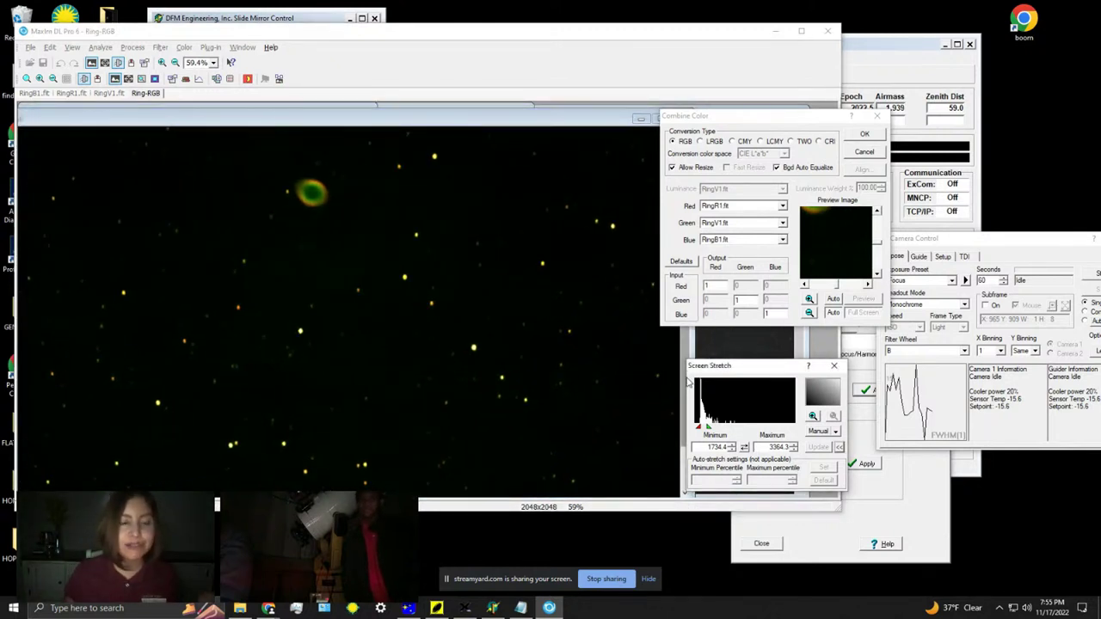
{"action": "left_click_drag", "start_coordinate": [606, 101], "coordinate": [607, 113]}
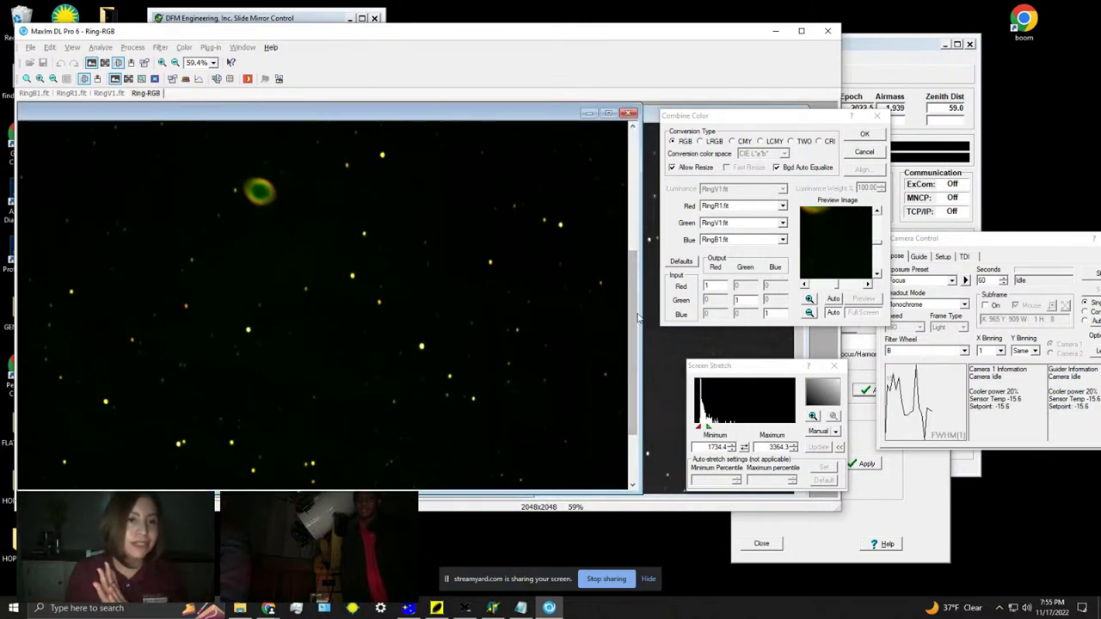
{"action": "left_click_drag", "start_coordinate": [633, 323], "coordinate": [663, 250]}
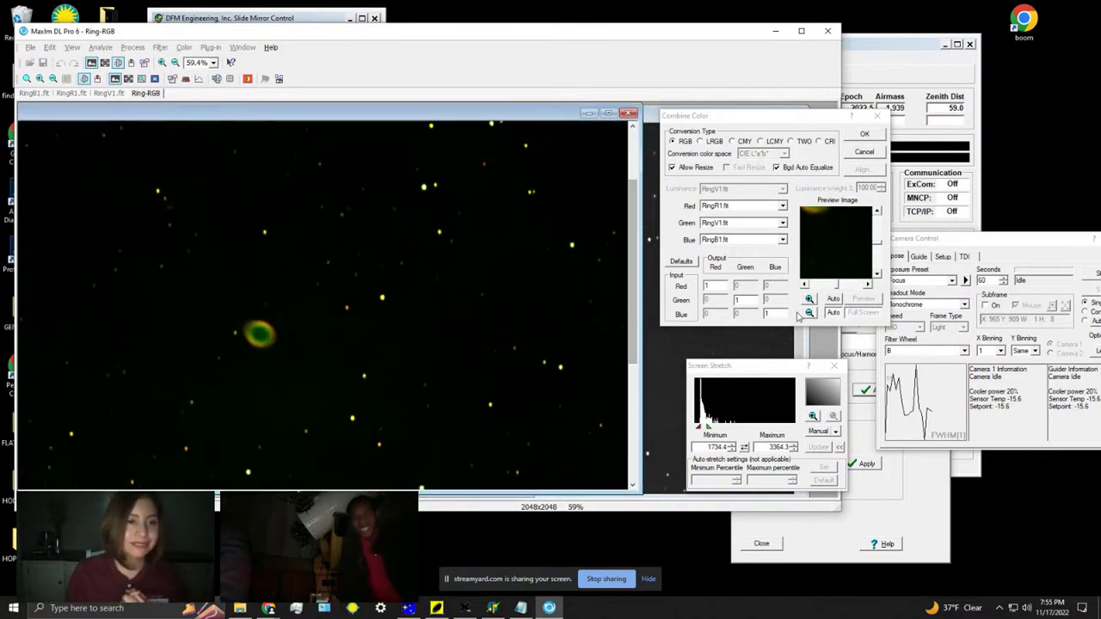
- Set the blue input weight to 1.1, preview the color image full screen, and adjust its stretch maximum to about 3043.9
{"action": "left_click", "coordinate": [772, 313]}
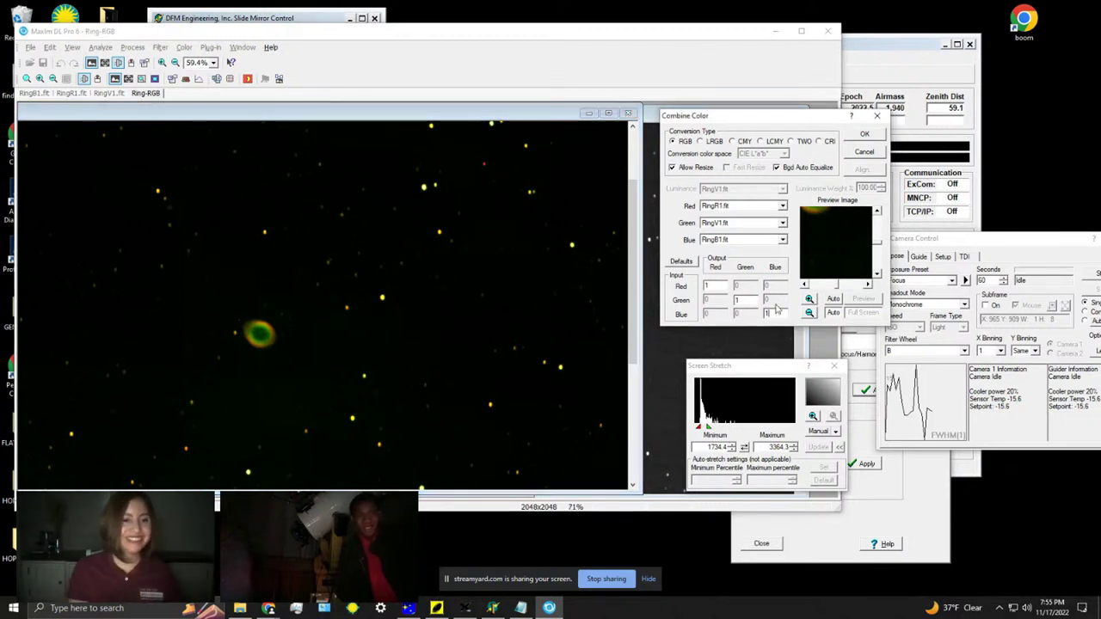
{"action": "type", "text": ".1"}
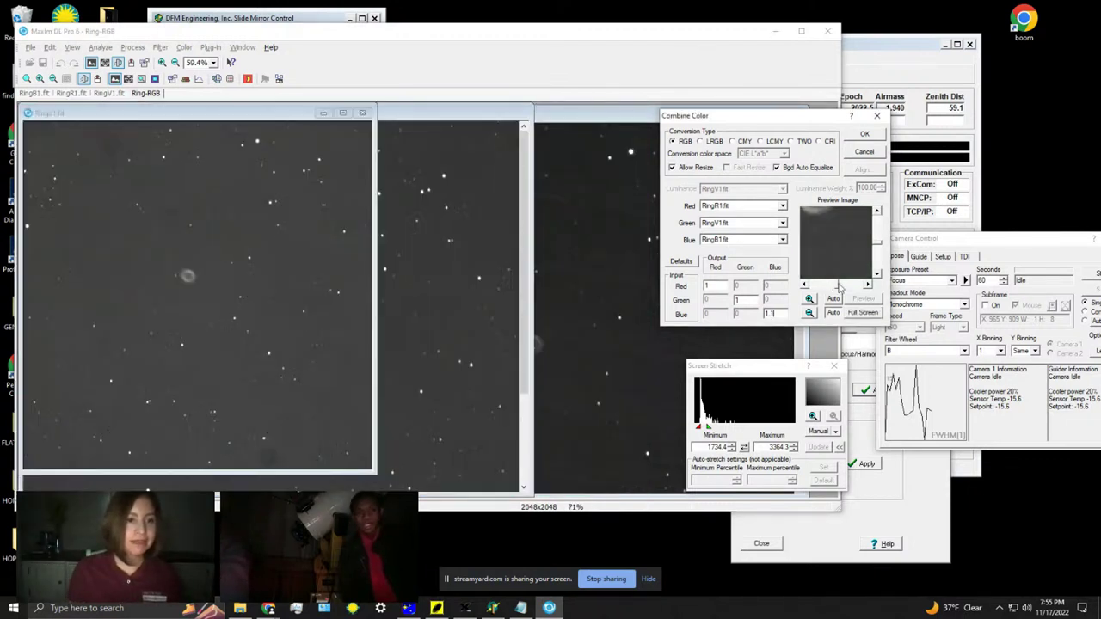
{"action": "left_click", "coordinate": [869, 313]}
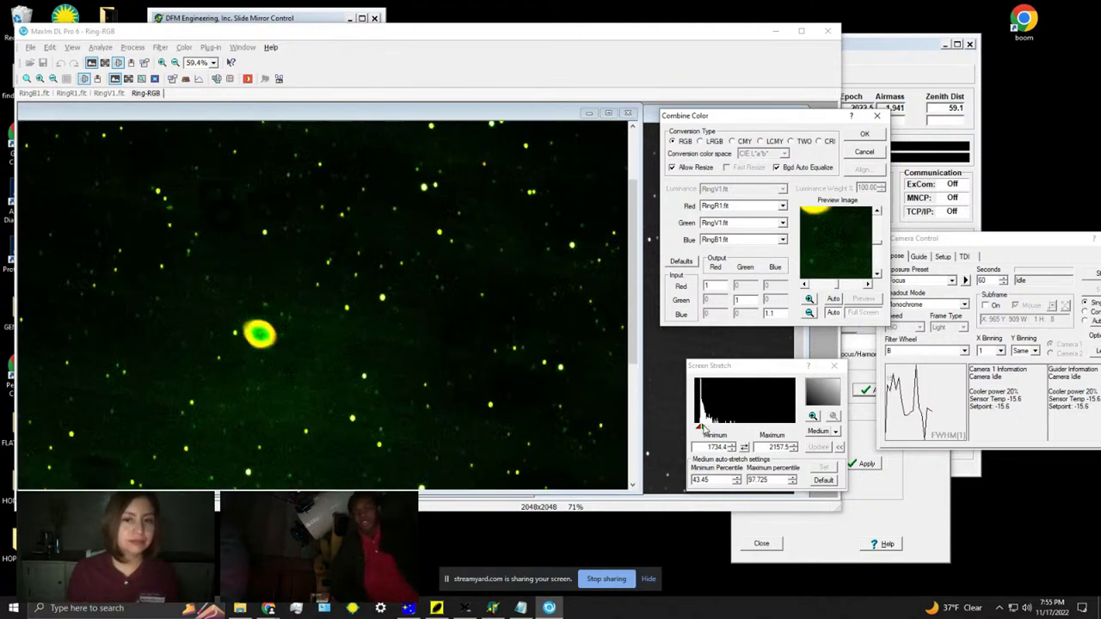
{"action": "left_click_drag", "start_coordinate": [708, 428], "coordinate": [704, 425]}
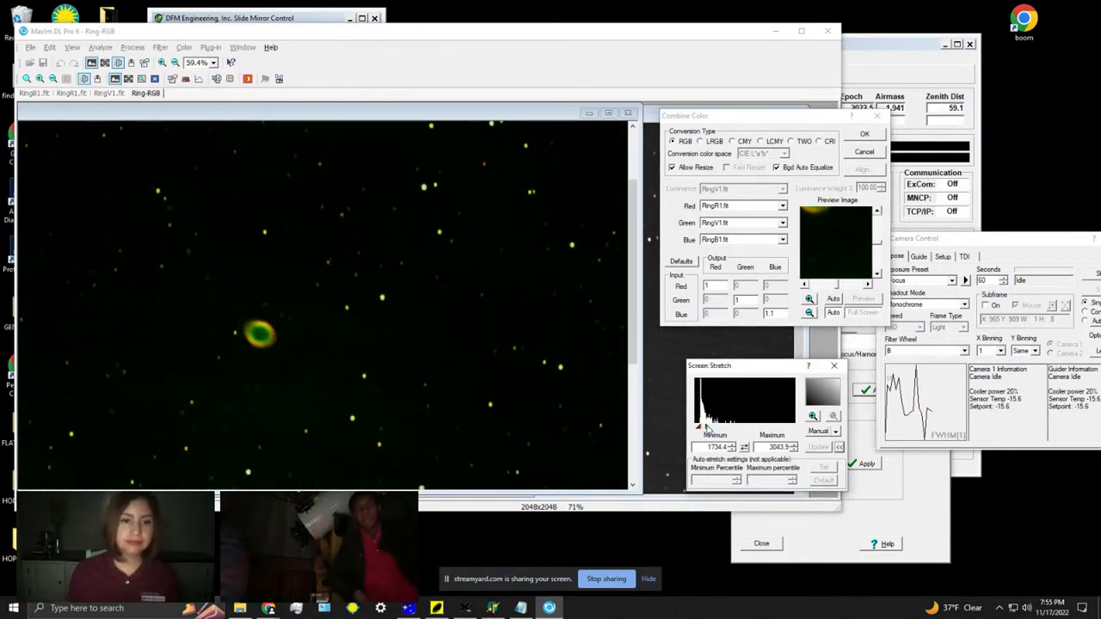
- Try a red input weight of 13 in the full-screen preview and adjust its stretch maximum to about 30049
{"action": "left_click", "coordinate": [710, 289]}
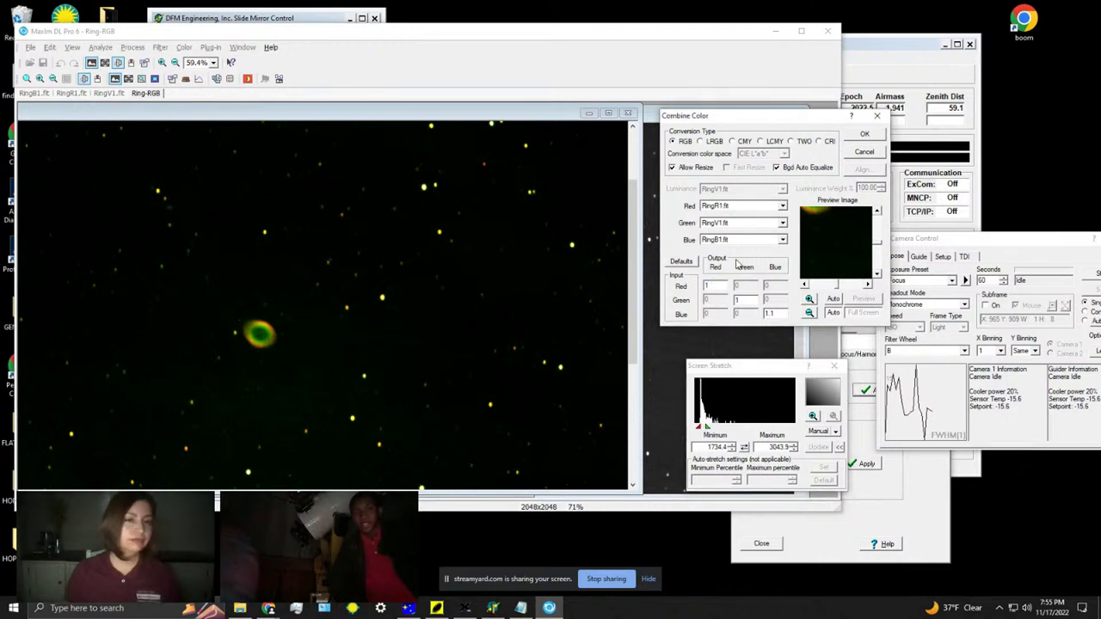
{"action": "type", "text": "3"}
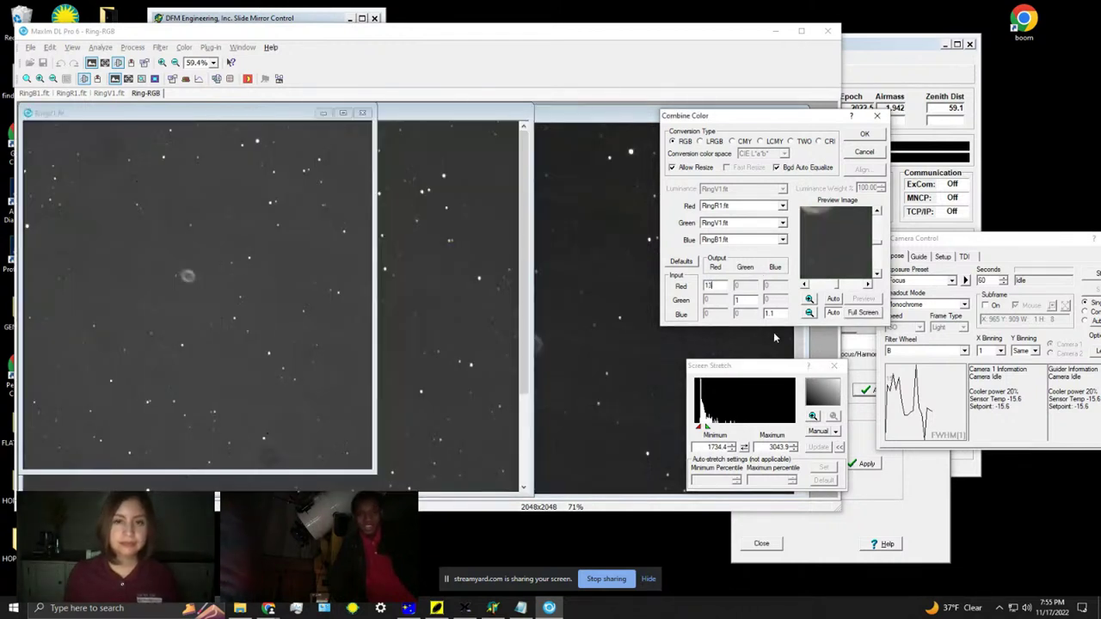
{"action": "left_click", "coordinate": [864, 312]}
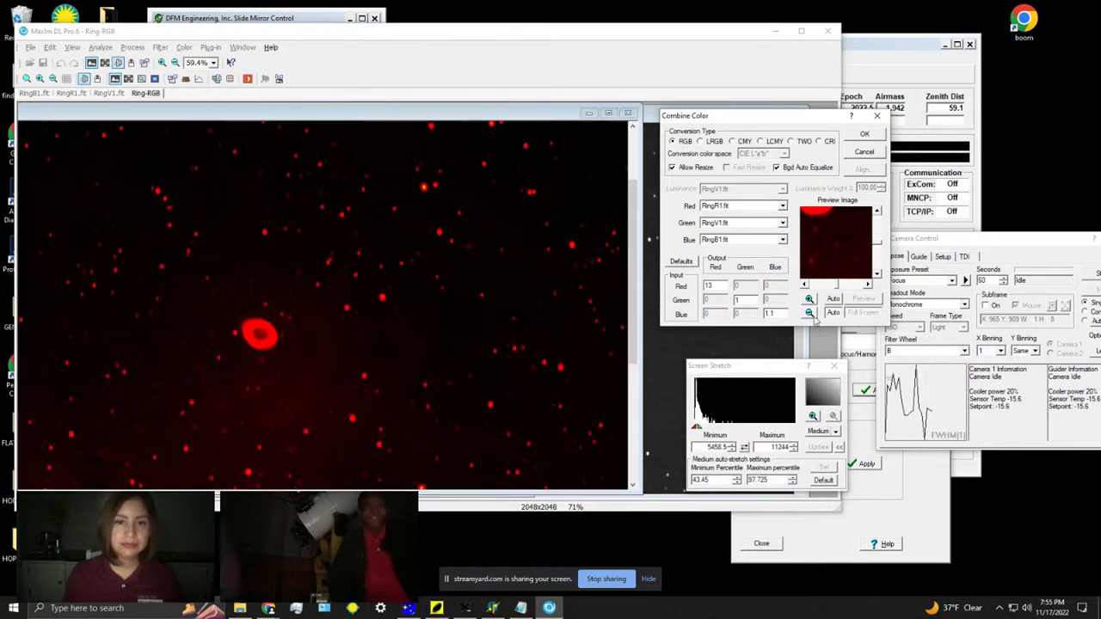
{"action": "left_click", "coordinate": [698, 427]}
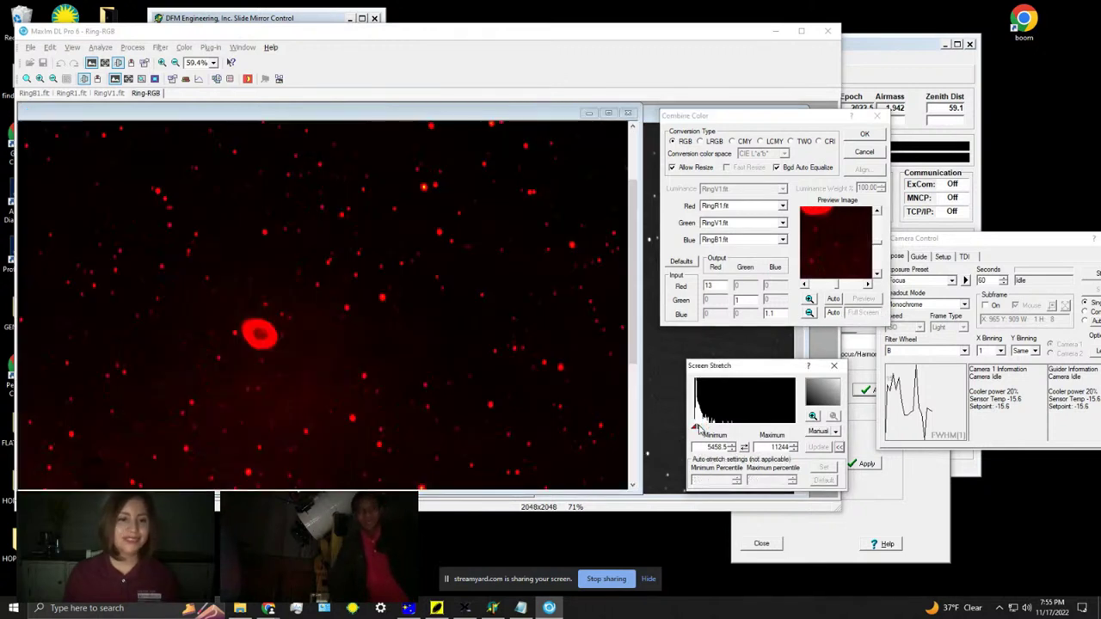
- Set the red input weight to 1.3, preview the color image full screen, and adjust its stretch maximum to about 7219.9
{"action": "left_click", "coordinate": [706, 285]}
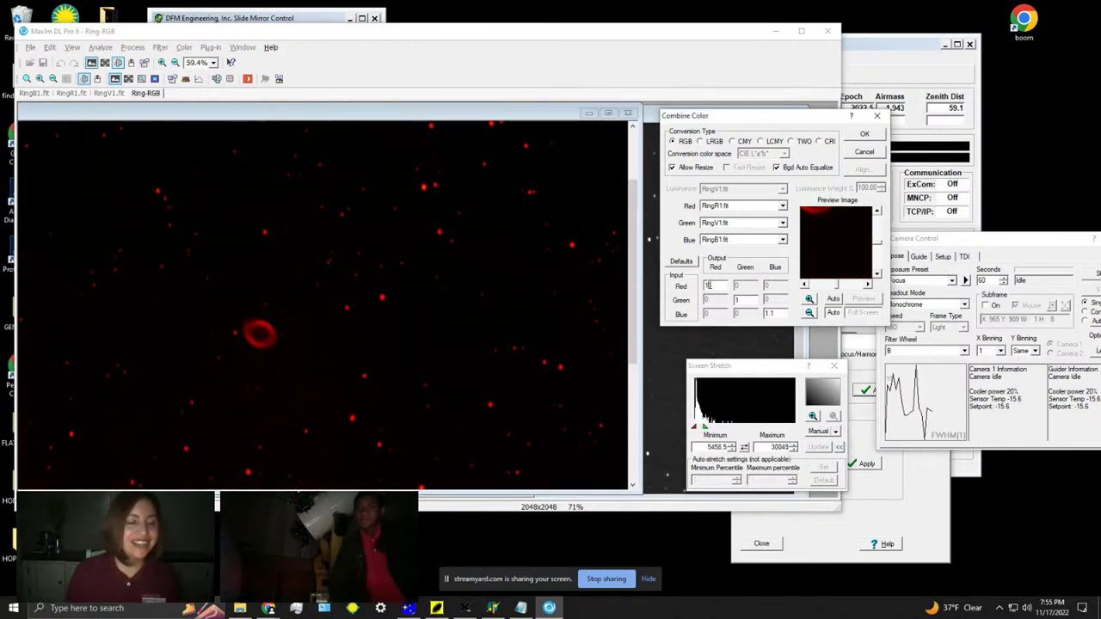
{"action": "left_click", "coordinate": [570, 471]}
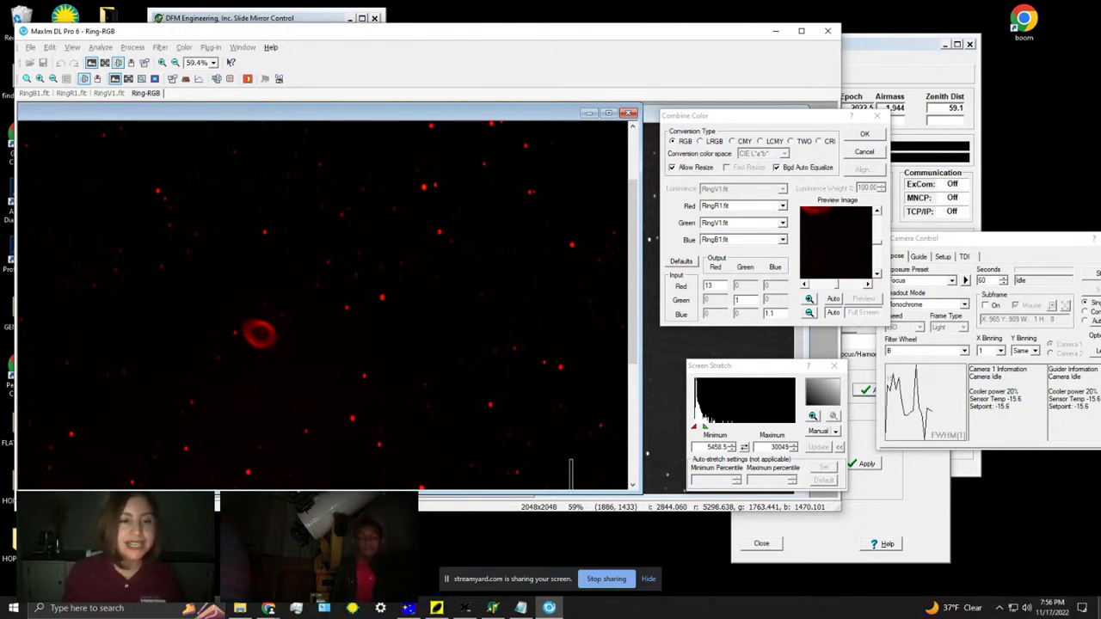
{"action": "double_click", "coordinate": [713, 286]}
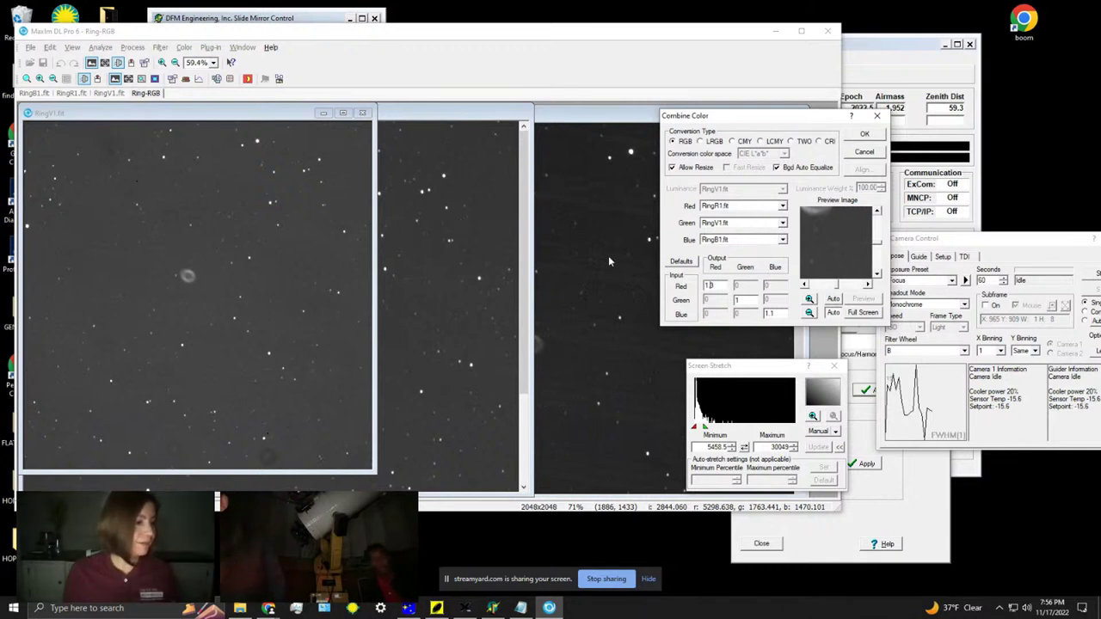
{"action": "left_click", "coordinate": [862, 312]}
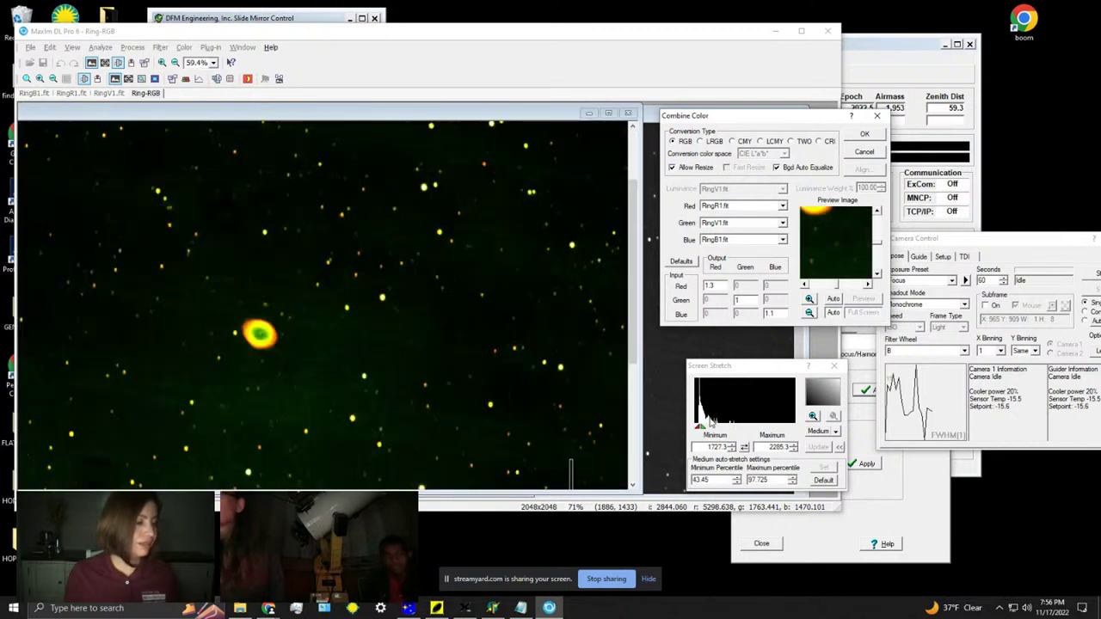
{"action": "left_click_drag", "start_coordinate": [704, 430], "coordinate": [714, 425]}
- Magnify the Ring-RGB preview to 198% and center the ring nebula in the view to examine its colors
{"action": "scroll", "coordinate": [131, 285], "scroll_direction": "up", "scroll_amount": 2}
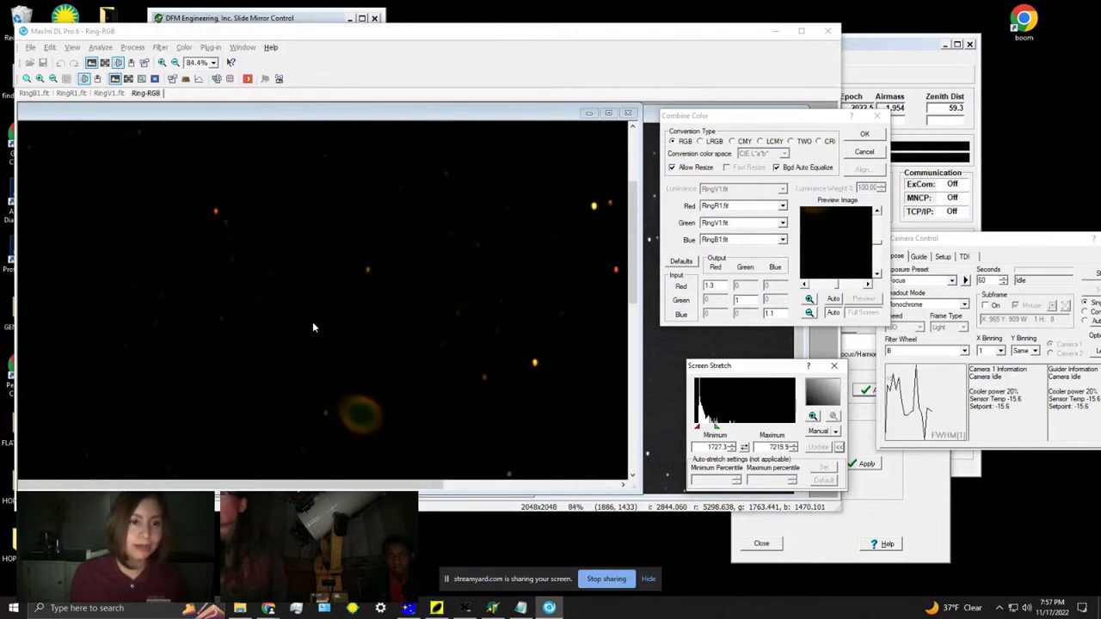
{"action": "left_click_drag", "start_coordinate": [632, 250], "coordinate": [636, 273]}
{"action": "scroll", "coordinate": [479, 305], "scroll_direction": "up", "scroll_amount": 1}
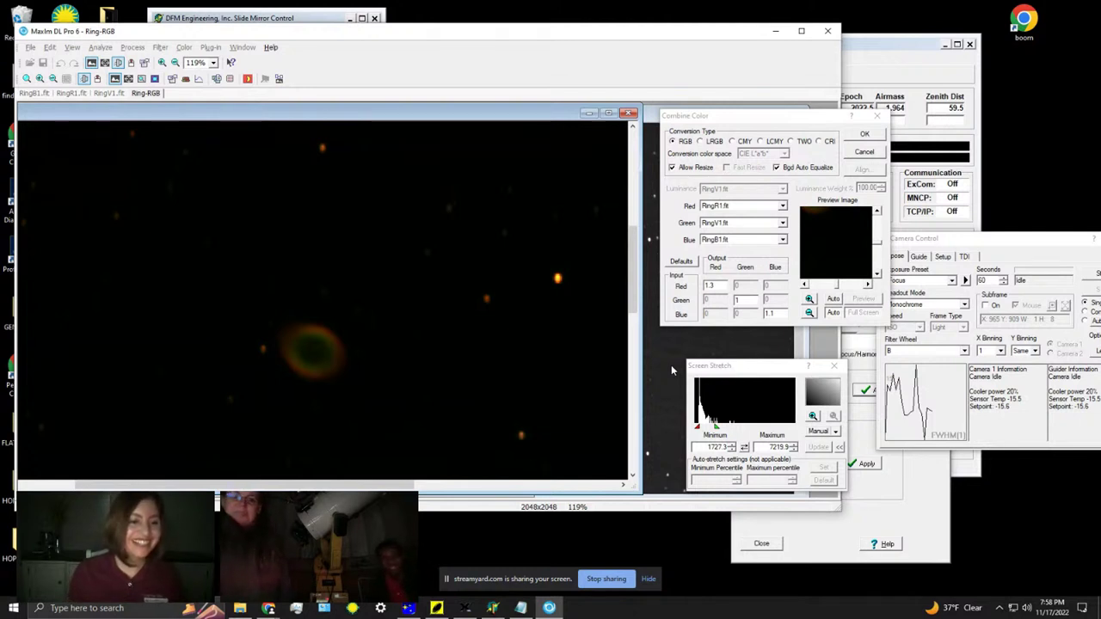
{"action": "scroll", "coordinate": [517, 284], "scroll_direction": "up", "scroll_amount": 3}
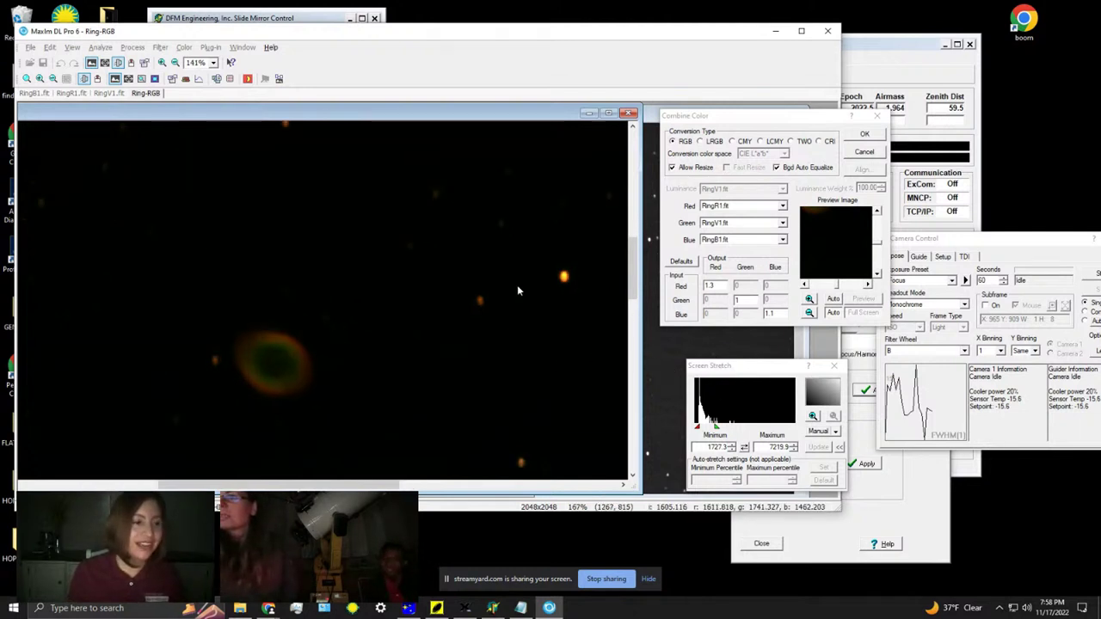
{"action": "mouse_move", "coordinate": [635, 275]}
{"action": "left_mouse_down"}
{"action": "mouse_move", "coordinate": [635, 306]}
{"action": "mouse_move", "coordinate": [635, 287]}
{"action": "left_mouse_up"}
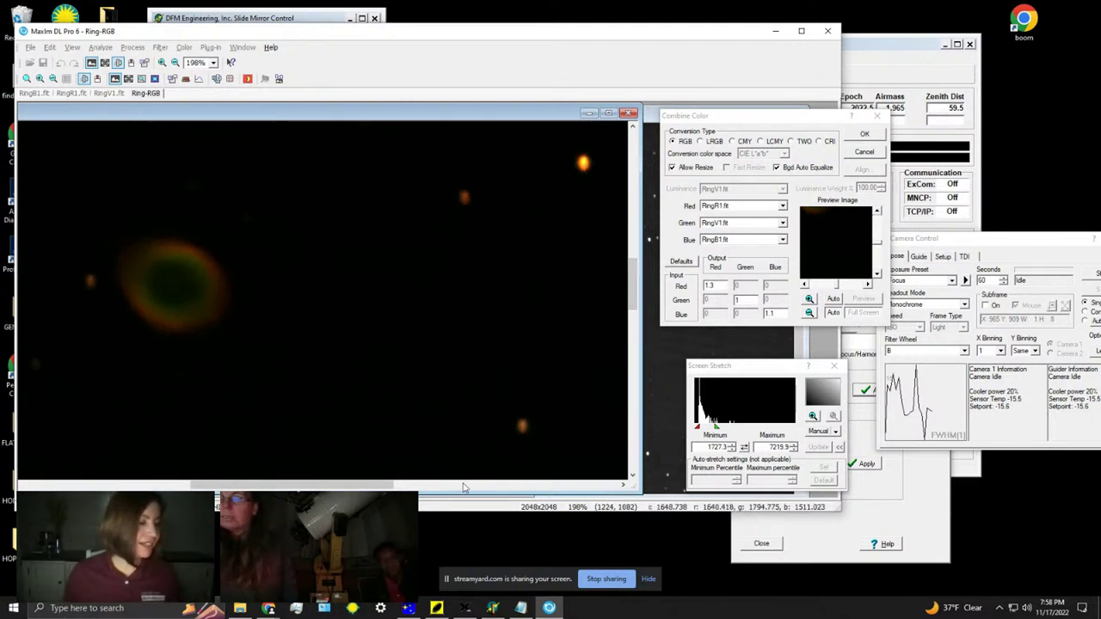
{"action": "left_click_drag", "start_coordinate": [358, 487], "coordinate": [349, 479]}
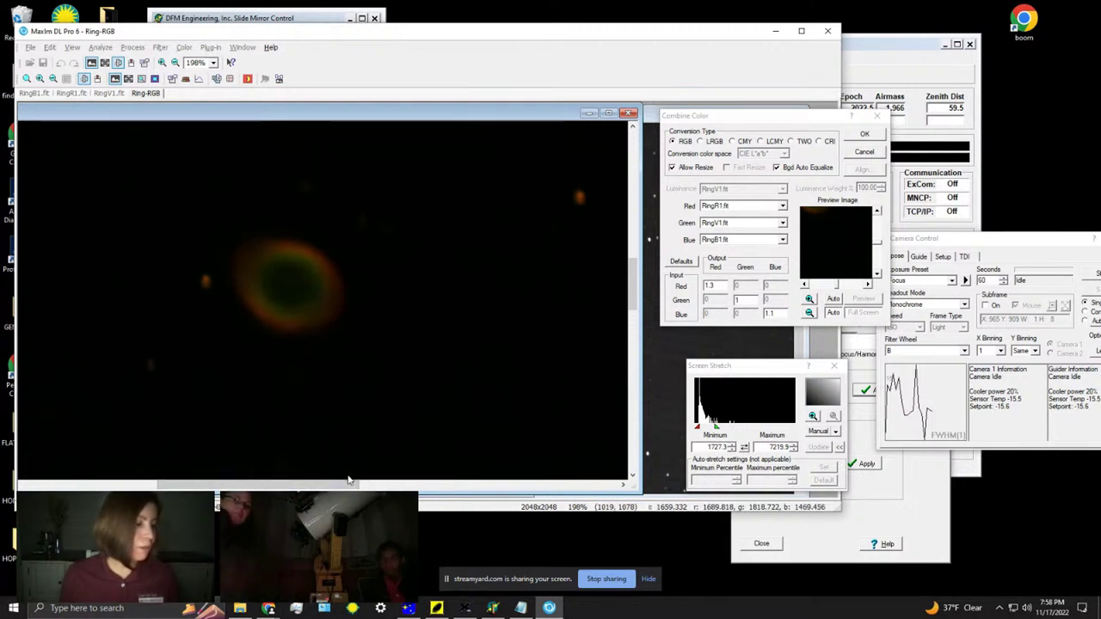